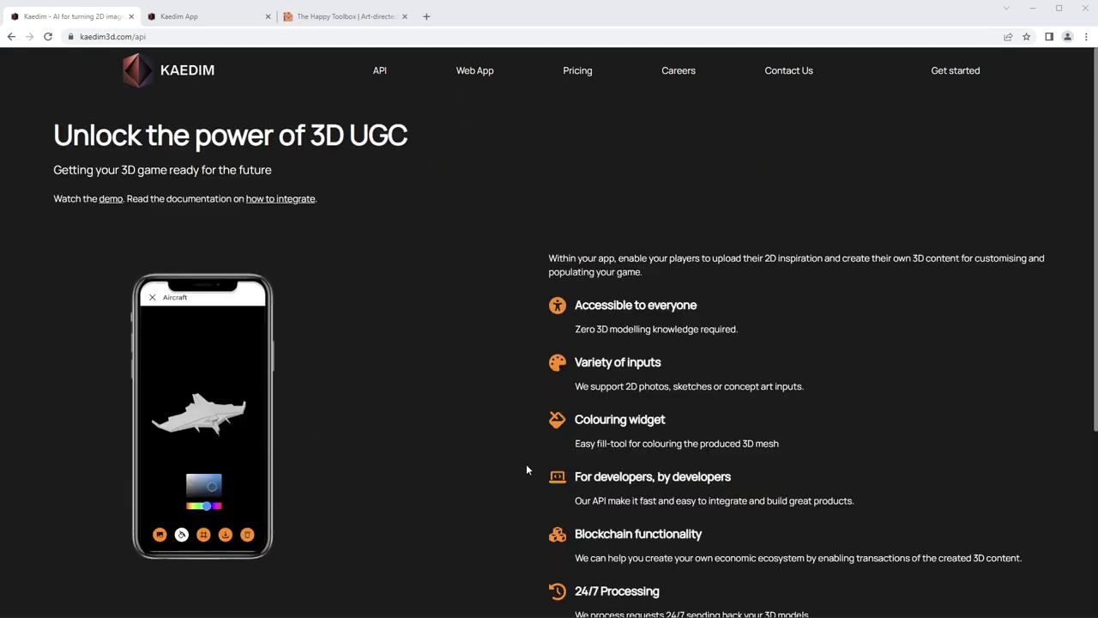
# Step: Open the Schoolhouse pack page on The Happy Toolbox store
pyautogui.click(347, 19)
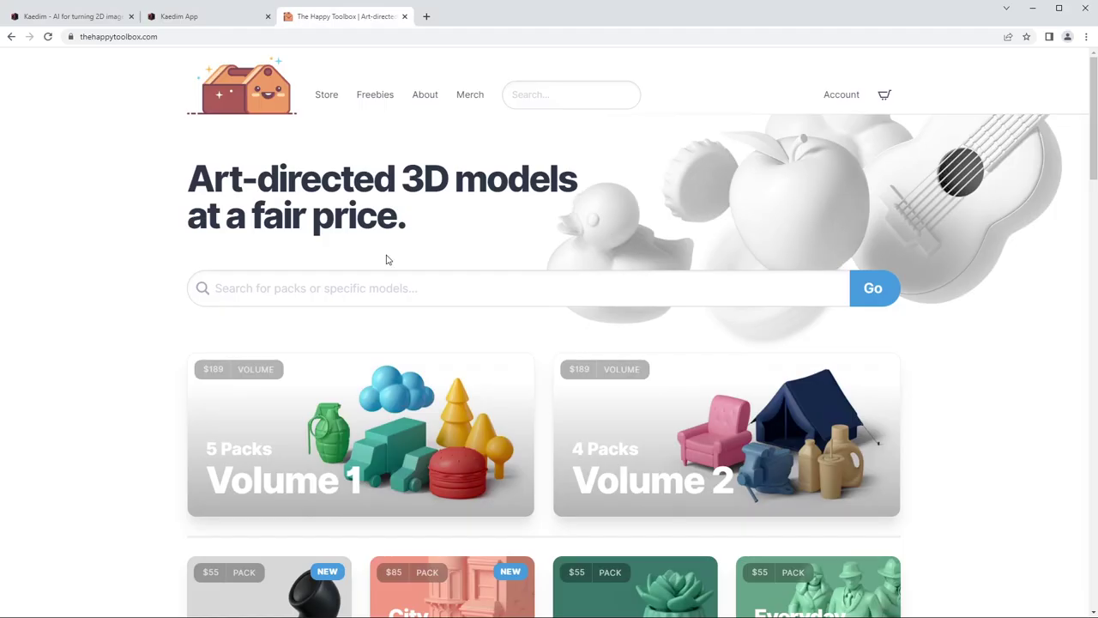
pyautogui.scroll(-4, 386, 259)
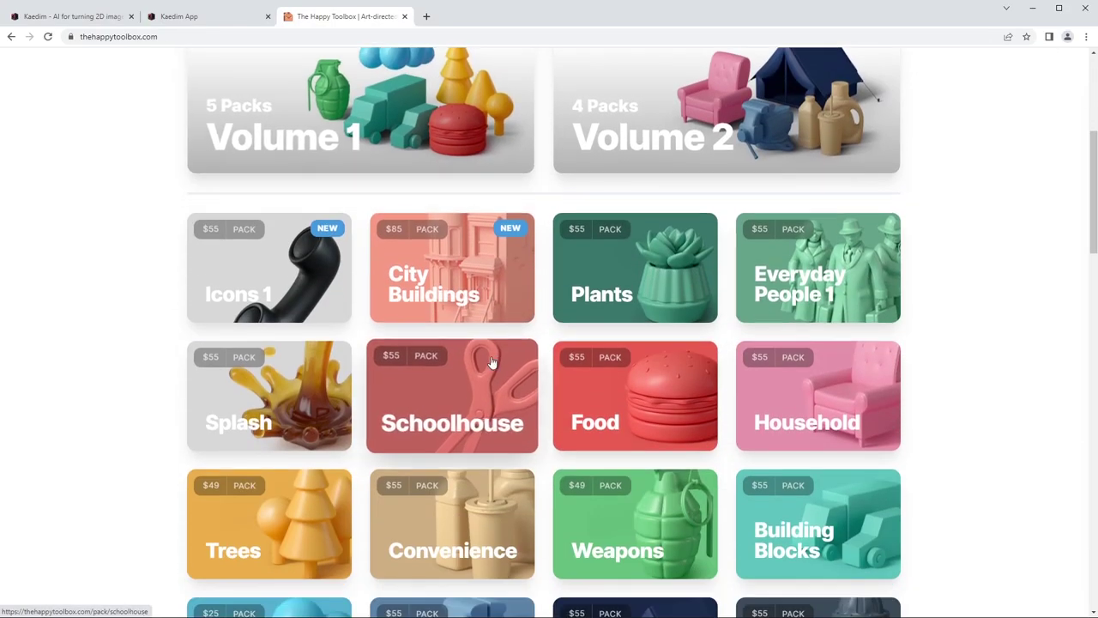
pyautogui.click(646, 216)
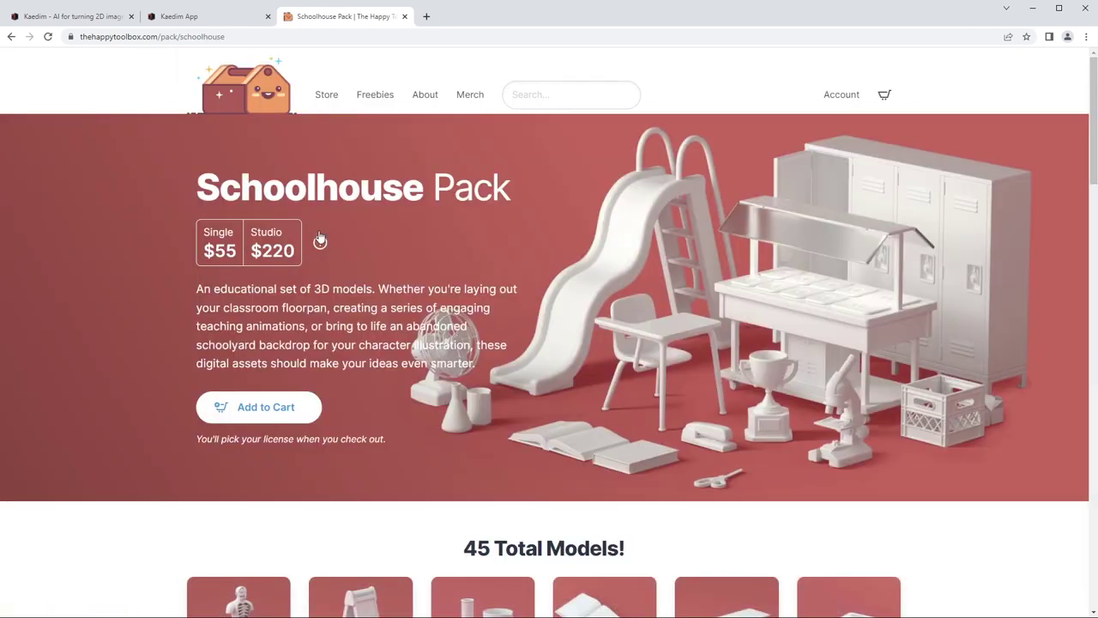
# Step: Preview the Microscope model enlarged, close it, and return to the Kaedim API page
pyautogui.scroll(-8, 397, 392)
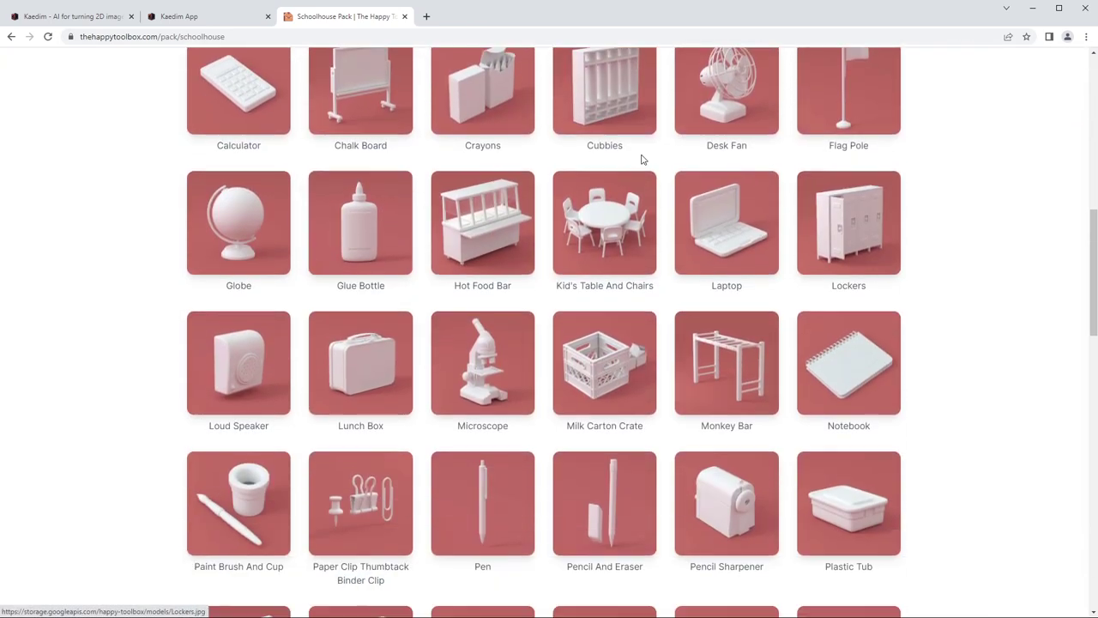
pyautogui.click(482, 365)
pyautogui.click(196, 203)
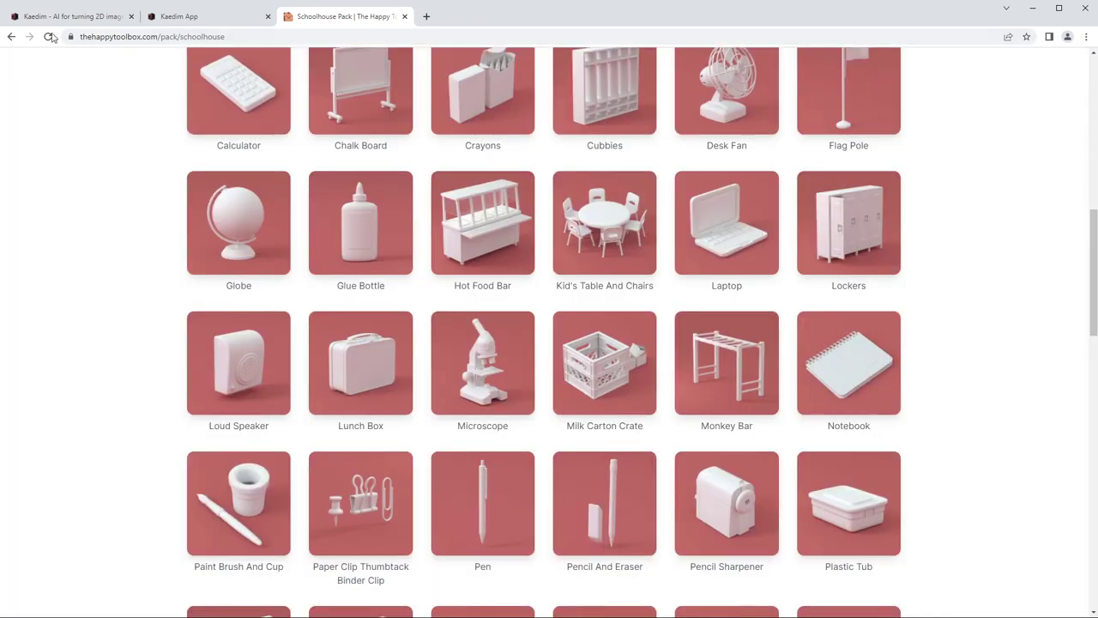
pyautogui.click(81, 17)
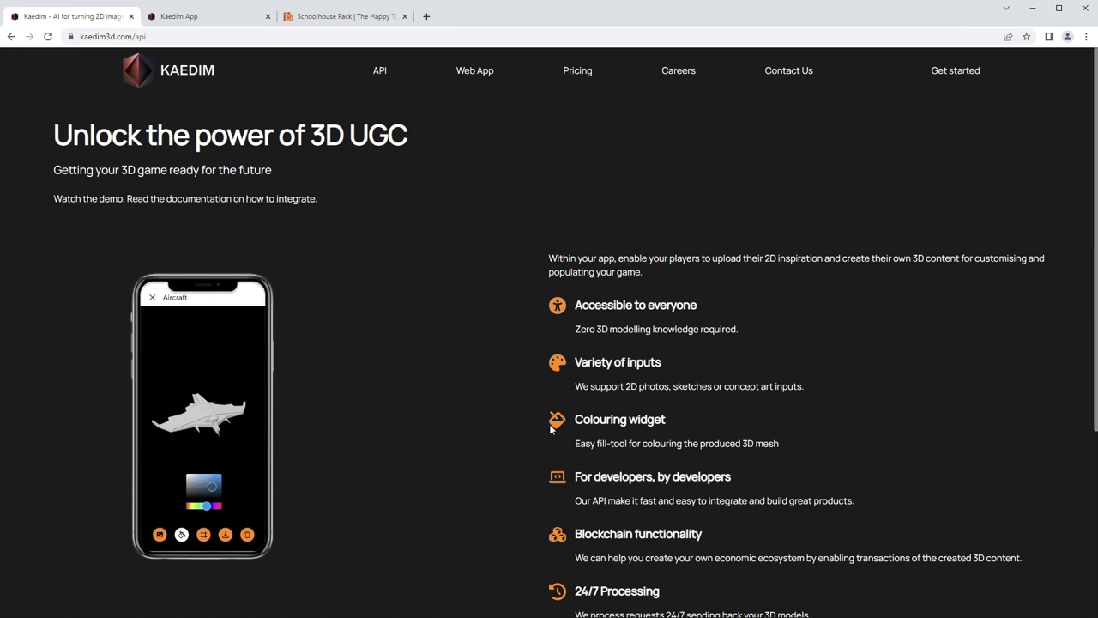
# Step: Highlight the API feature lines on 2D inputs, easy integration and Blockchain functionality
pyautogui.moveTo(623, 386); pyautogui.dragTo(644, 386)
pyautogui.click(660, 461)
pyautogui.moveTo(582, 501); pyautogui.dragTo(869, 506)
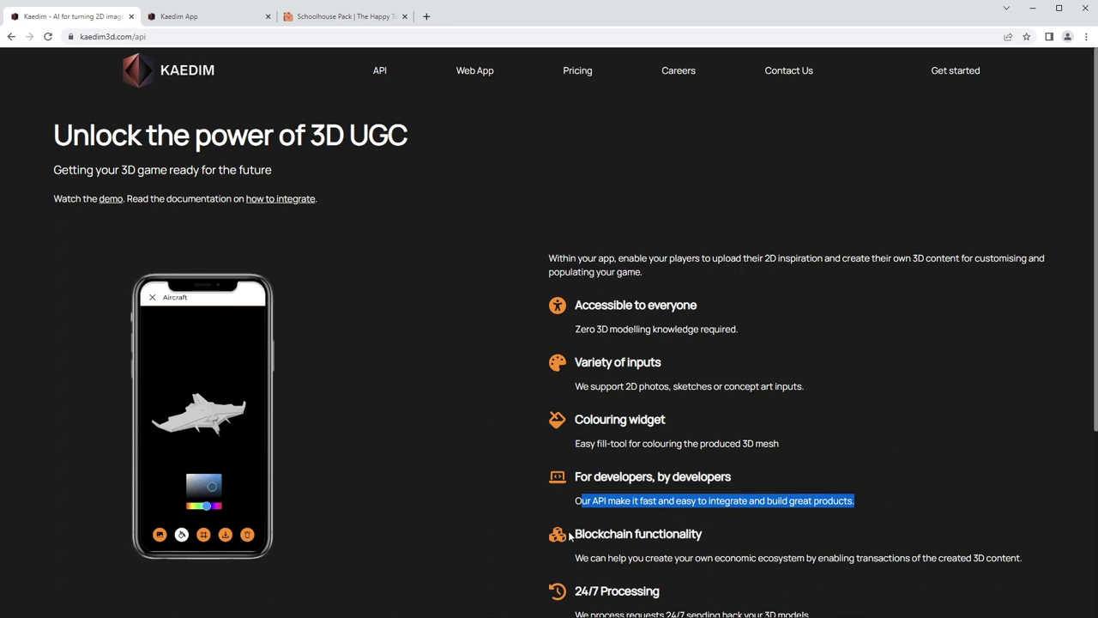
pyautogui.moveTo(575, 535); pyautogui.dragTo(1017, 532)
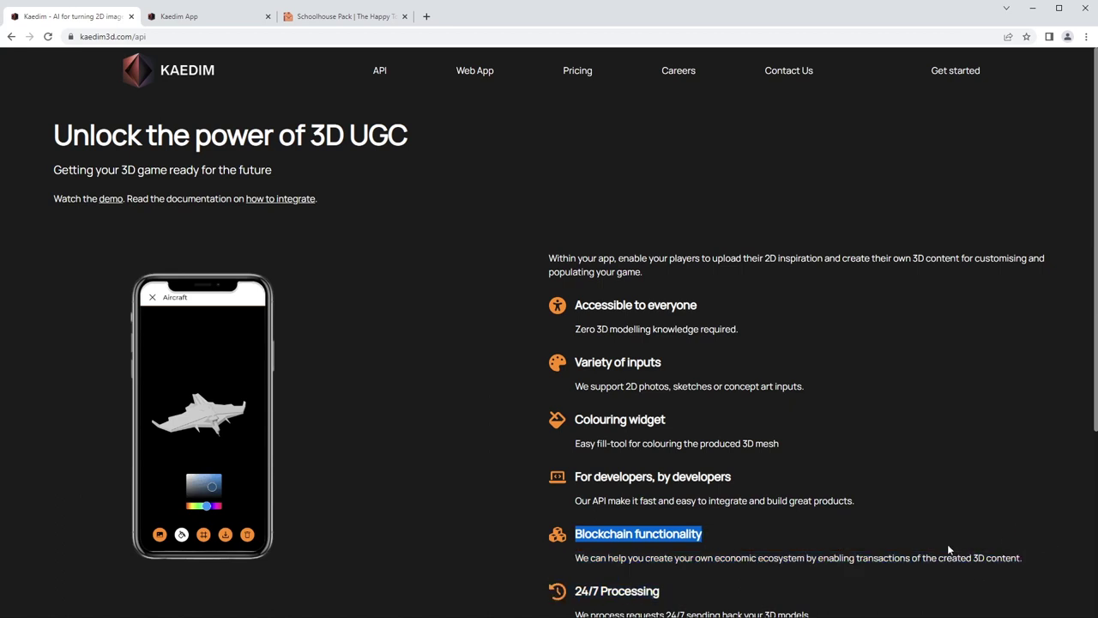
pyautogui.click(803, 556)
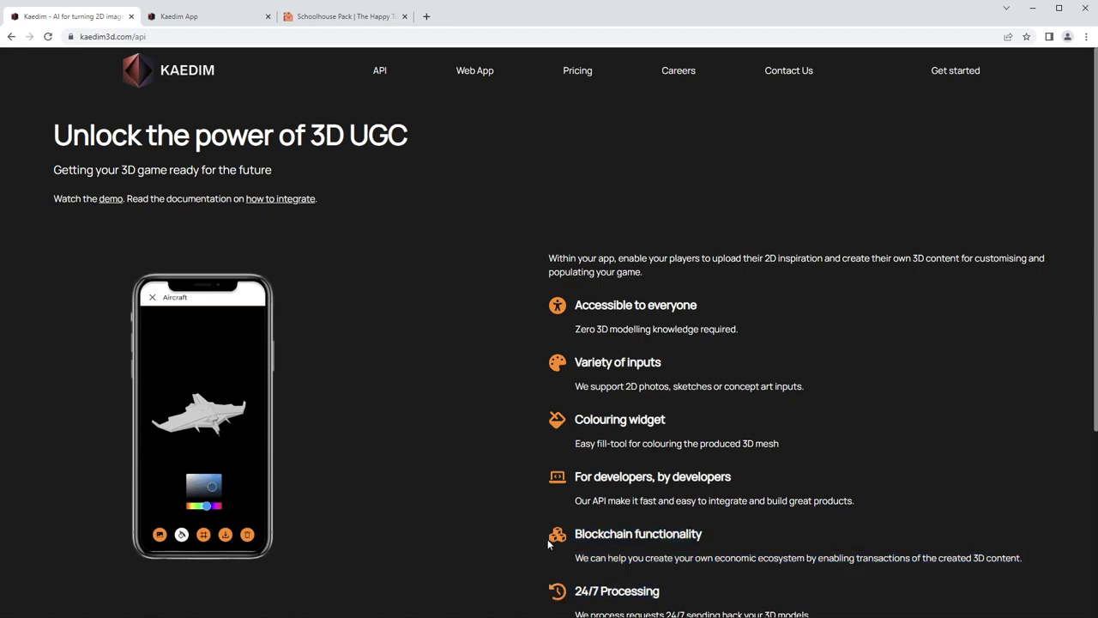
# Step: Scroll to the Kaedim footer and back, then go to the Pricing page
pyautogui.scroll(-2, 547, 541)
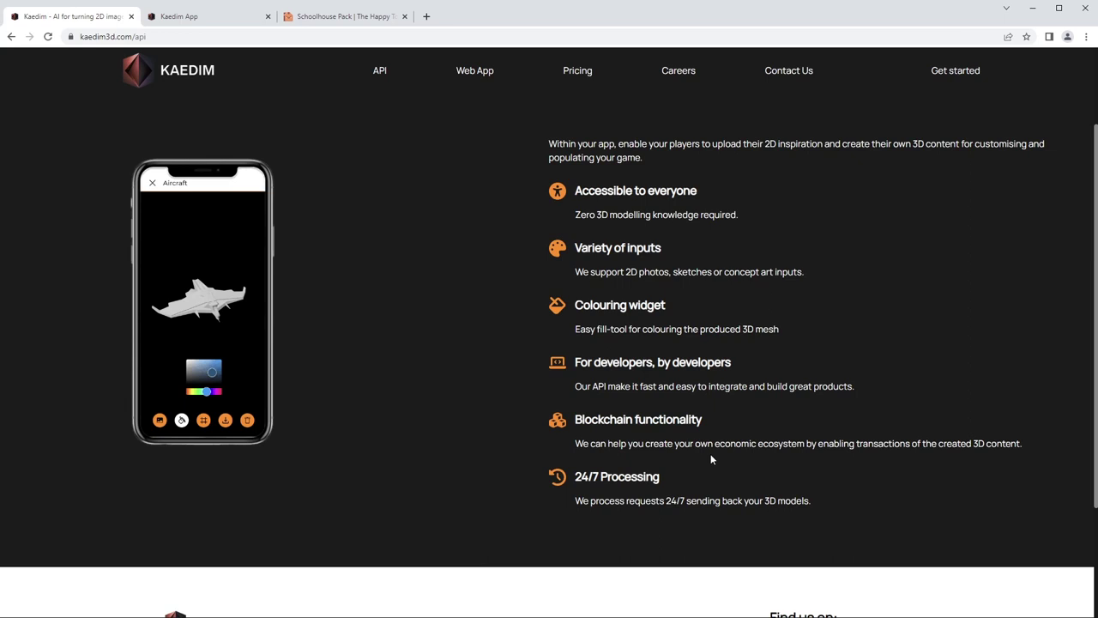
pyautogui.scroll(-2, 629, 427)
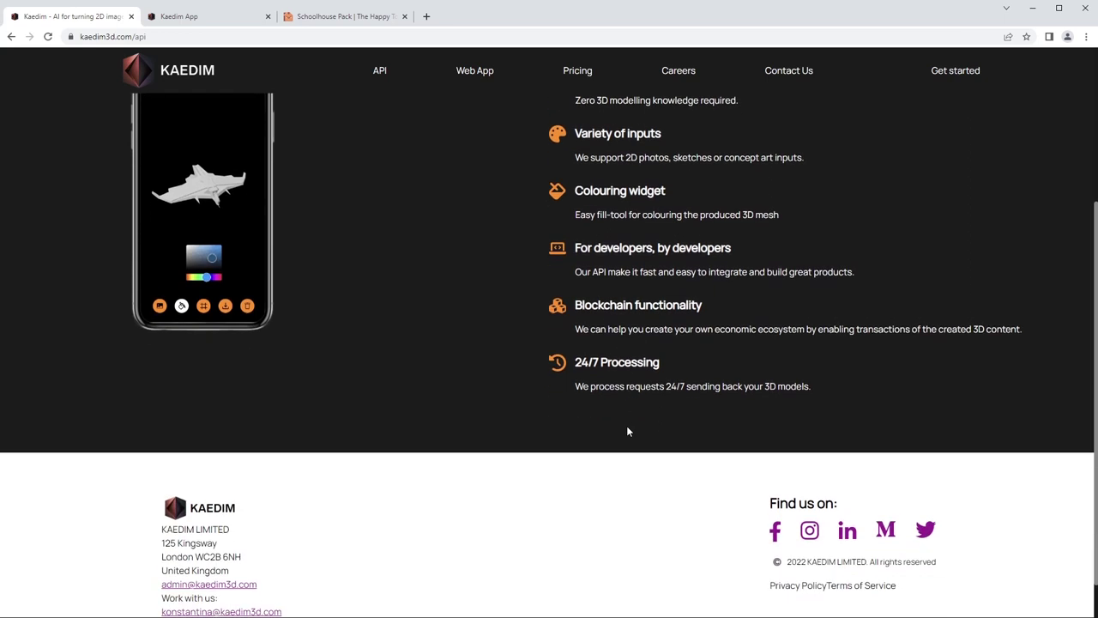
pyautogui.scroll(3, 515, 369)
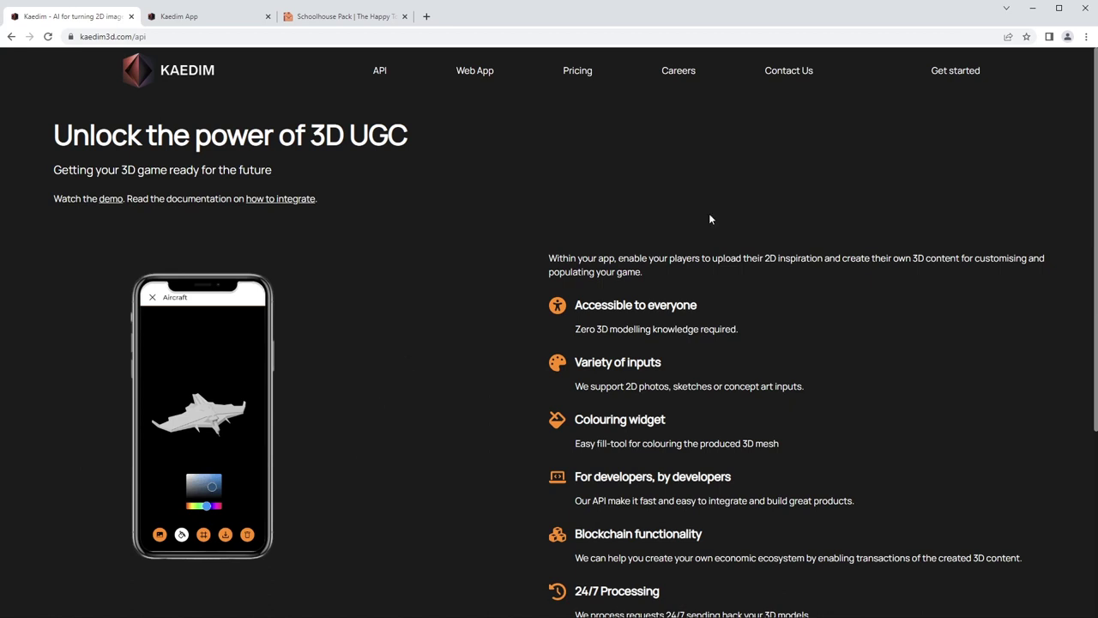
pyautogui.click(584, 74)
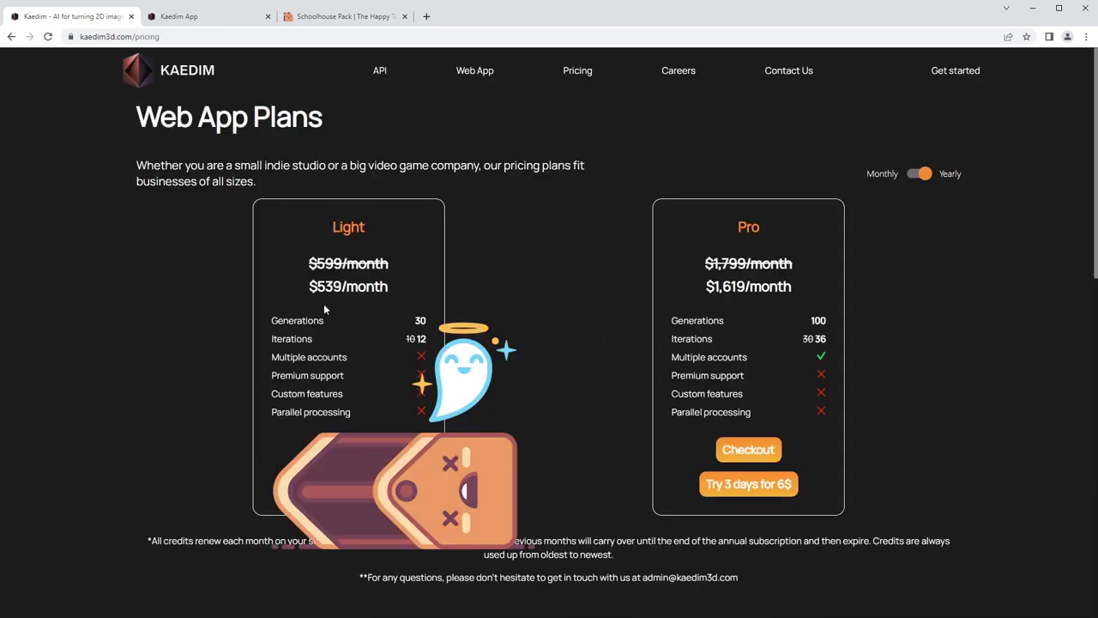
# Step: Highlight the Light plan's monthly price, 30 generations and 12 iterations
pyautogui.moveTo(308, 286); pyautogui.dragTo(417, 283)
pyautogui.click(457, 316)
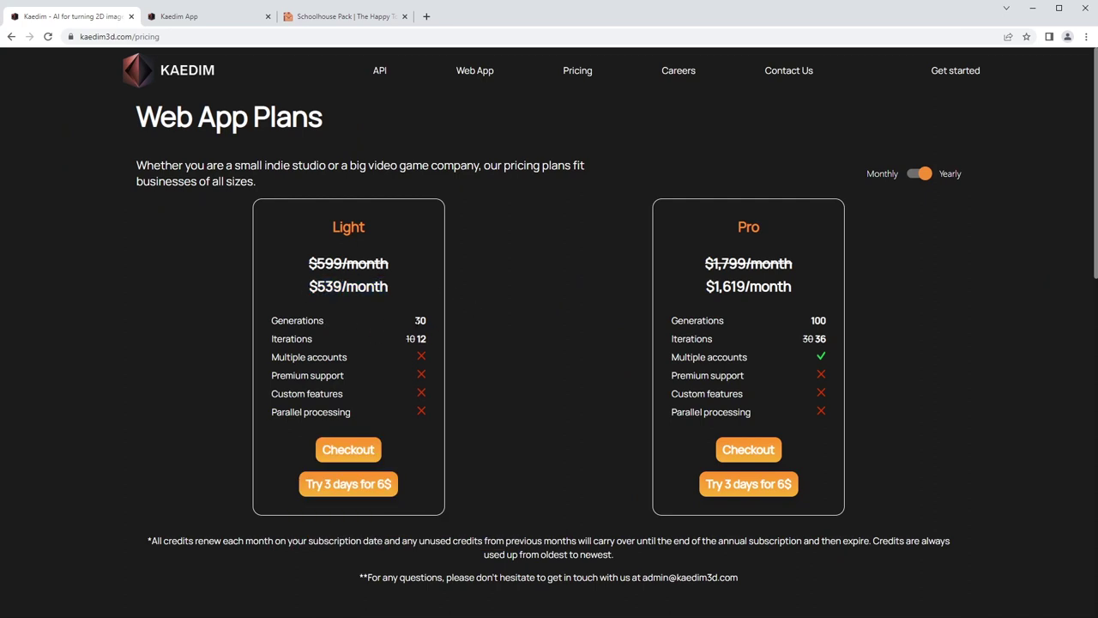
pyautogui.moveTo(411, 326); pyautogui.dragTo(433, 325)
pyautogui.moveTo(429, 340); pyautogui.dragTo(415, 339)
pyautogui.click(532, 357)
# Step: Scroll down to API Plans and highlight the Startup plan's $7,650 monthly price
pyautogui.scroll(-3, 773, 326)
pyautogui.scroll(-4, 769, 328)
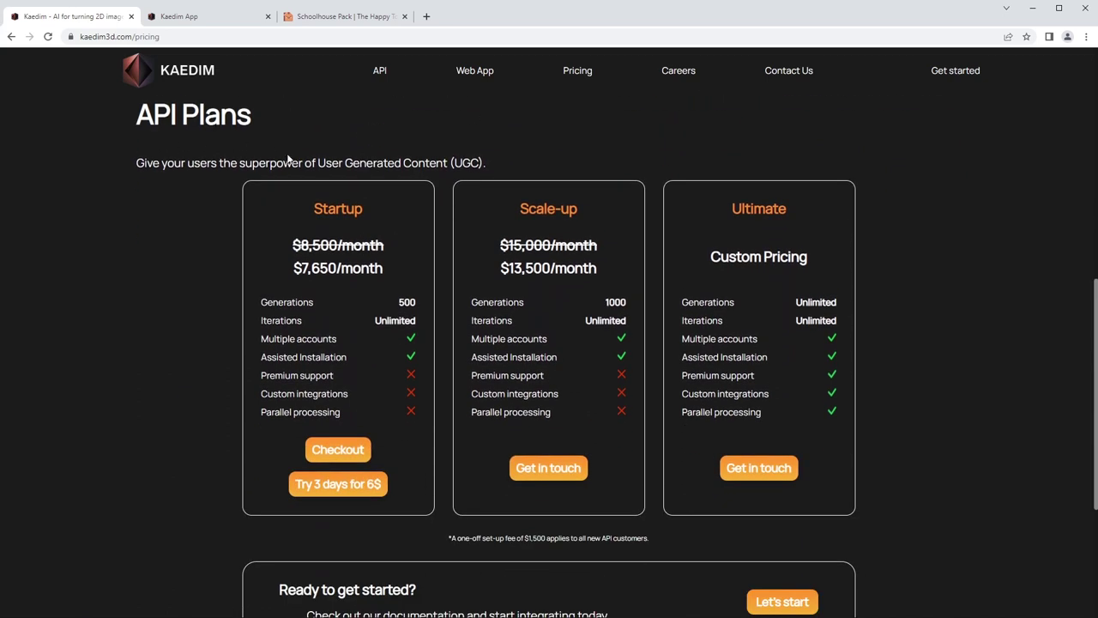
pyautogui.moveTo(291, 269)
pyautogui.mouseDown()
pyautogui.moveTo(352, 268)
pyautogui.moveTo(297, 268)
pyautogui.mouseUp()
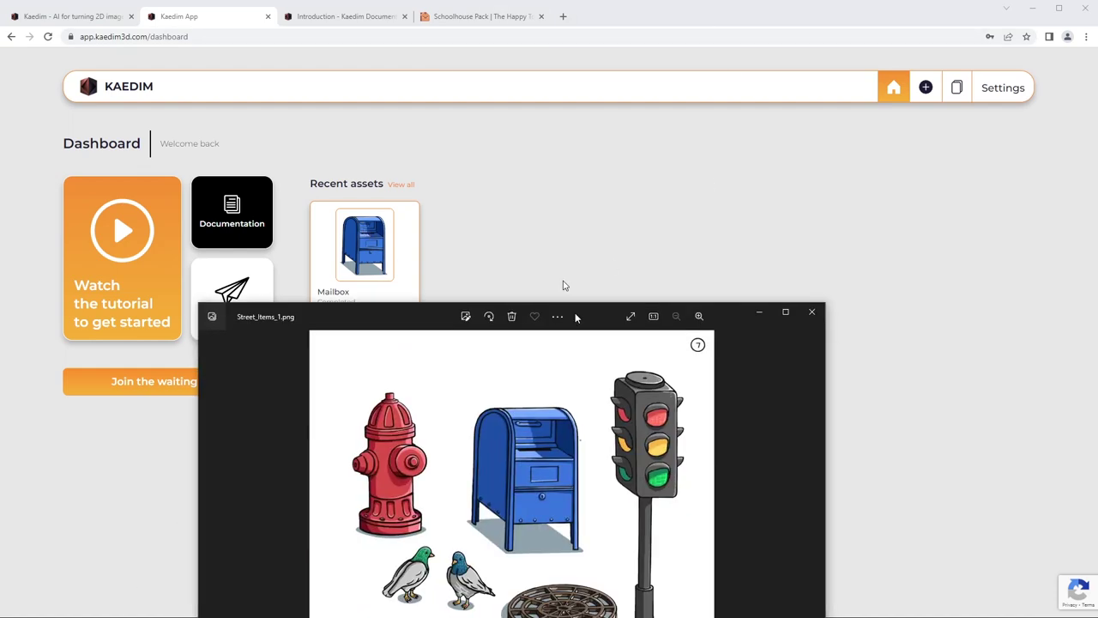
# Step: Move the Street_Items_1.png reference image aside and return to the Schoolhouse Pack page
pyautogui.moveTo(576, 314); pyautogui.dragTo(400, 47)
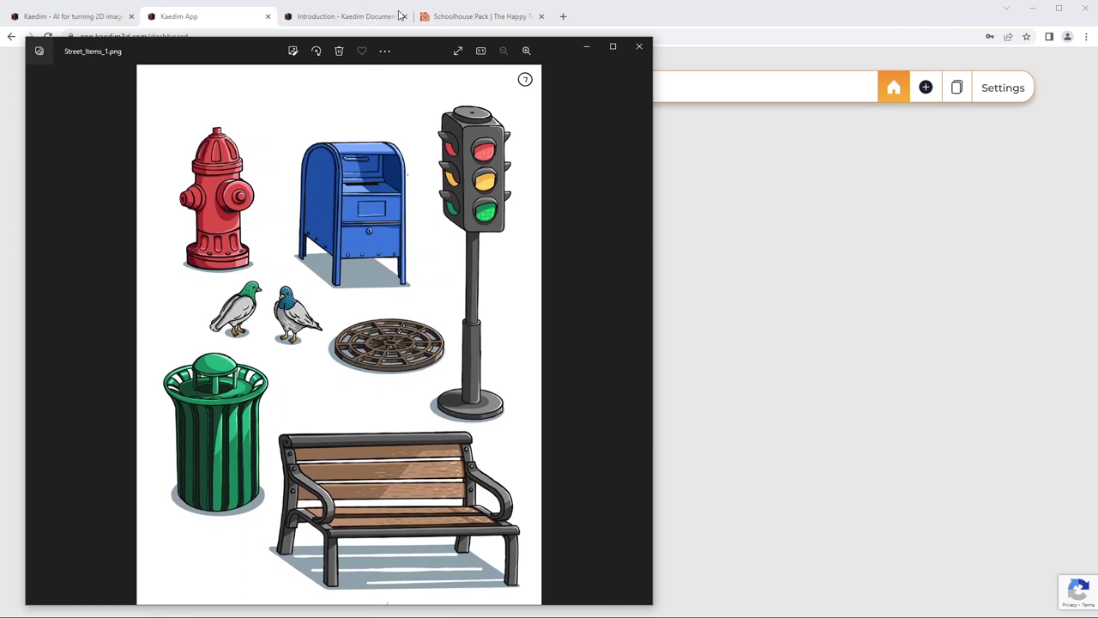
pyautogui.click(478, 19)
# Step: Go back to The Happy Toolbox home page and open the City pack
pyautogui.scroll(-2, 134, 120)
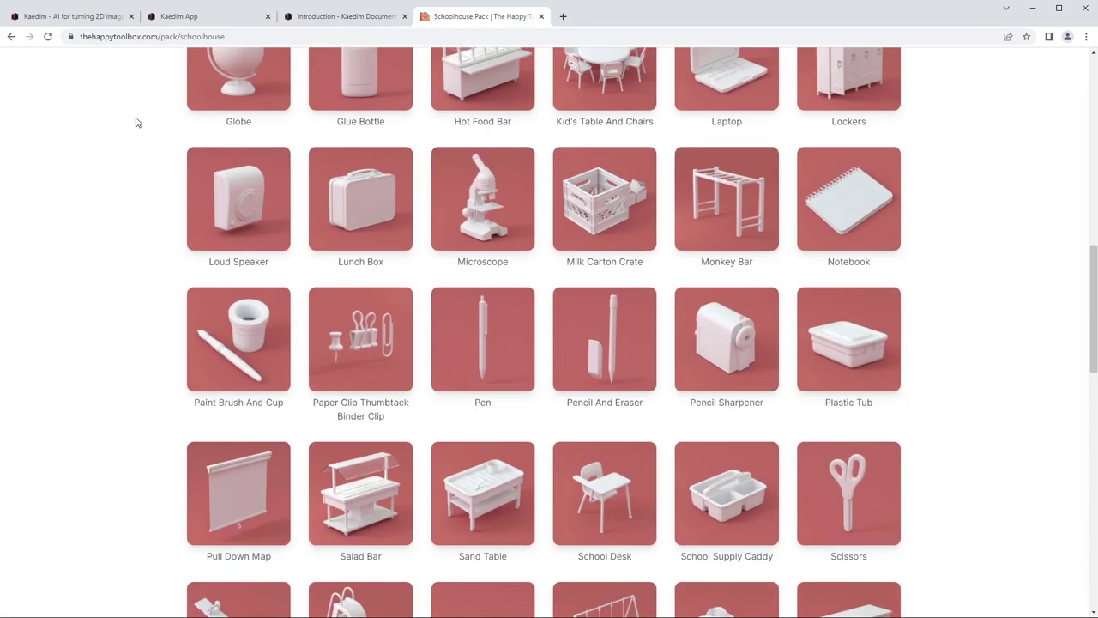
pyautogui.scroll(6, 135, 120)
pyautogui.scroll(1, 218, 220)
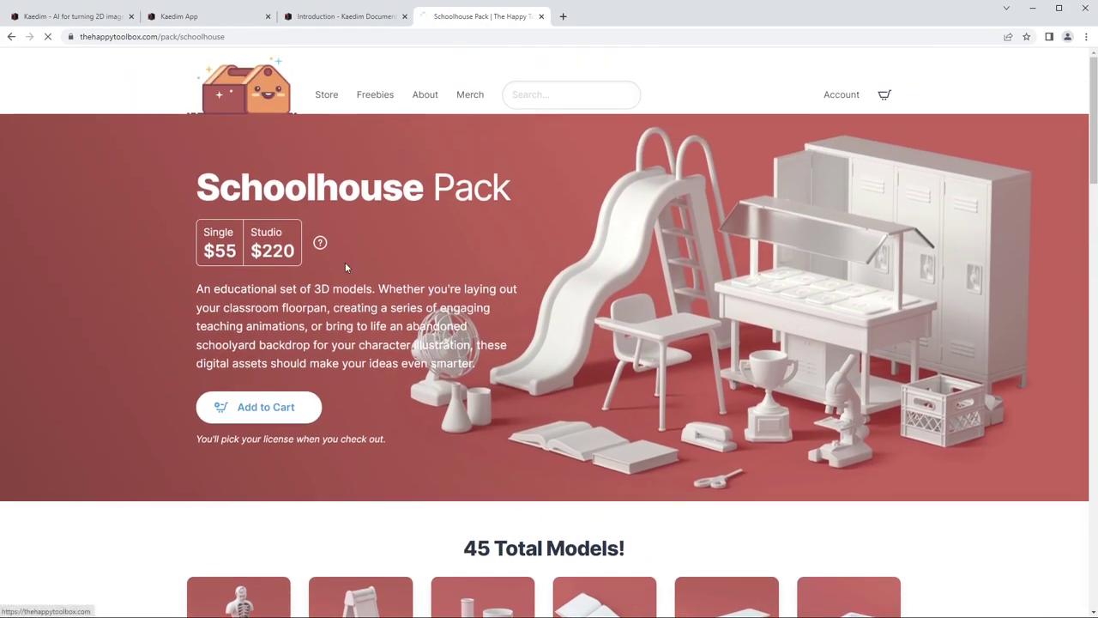
pyautogui.click(257, 96)
pyautogui.scroll(-3, 603, 444)
pyautogui.scroll(-6, 603, 444)
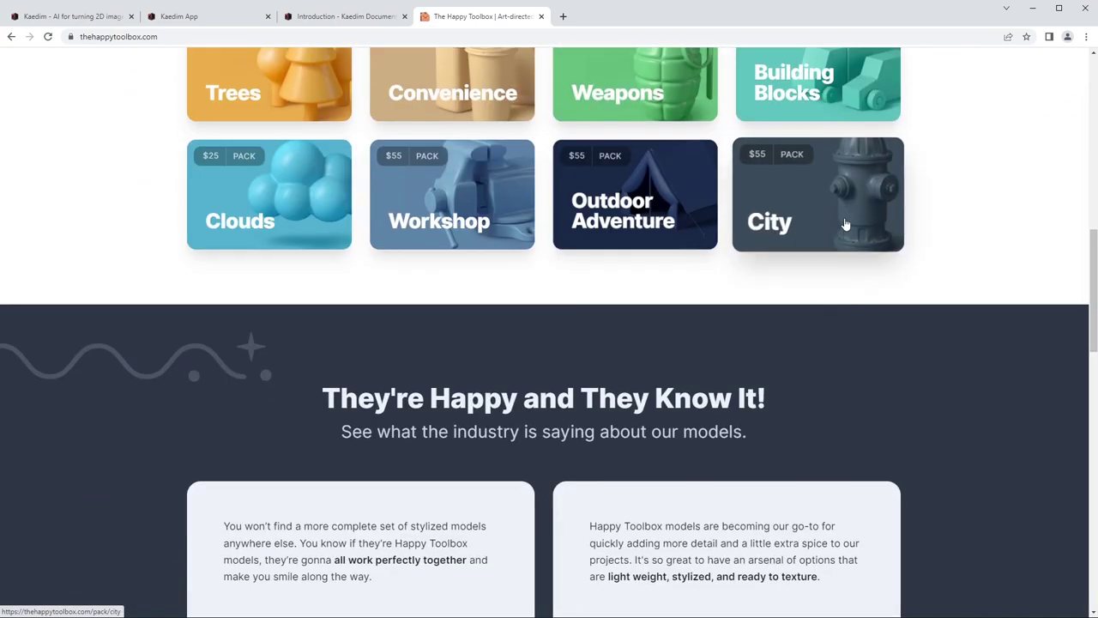
pyautogui.click(846, 226)
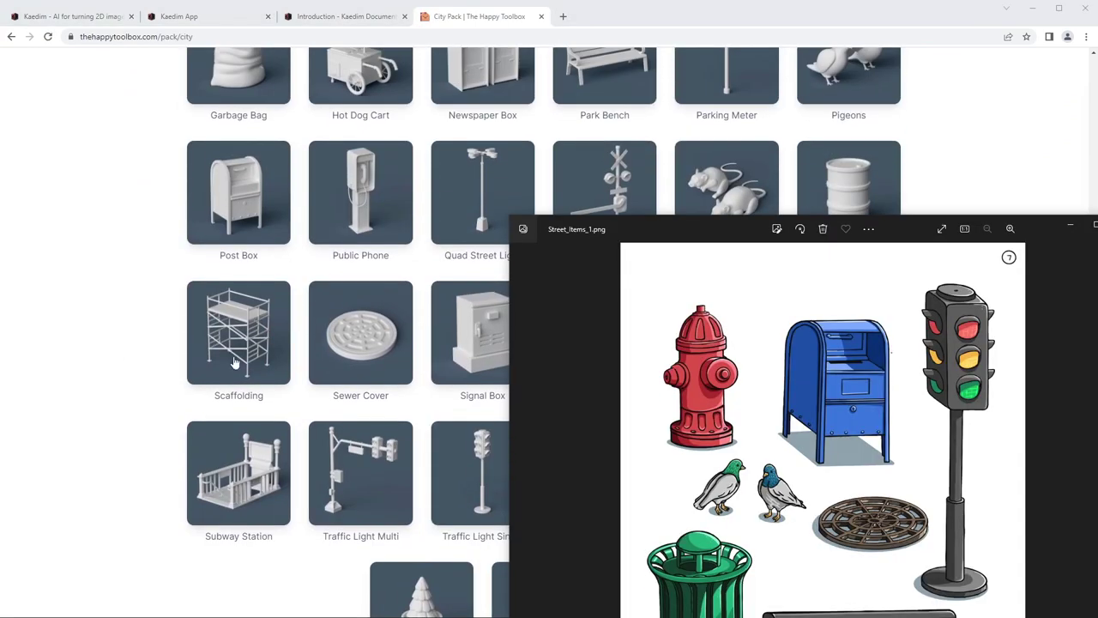
# Step: Preview the Post Box model enlarged beside the street items reference image
pyautogui.moveTo(595, 232); pyautogui.dragTo(537, 113)
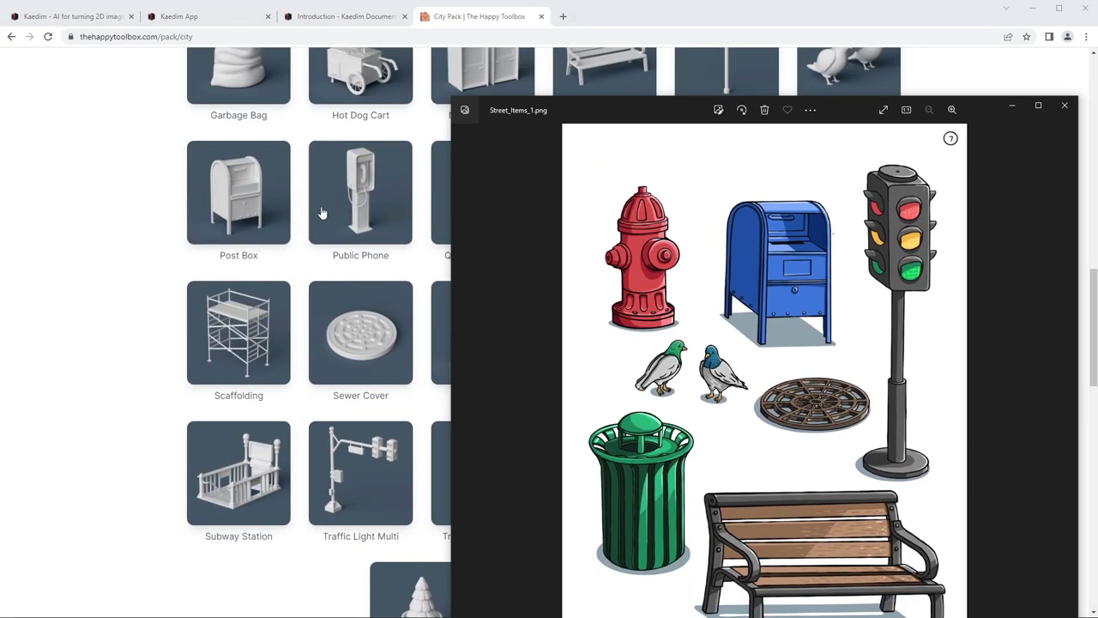
pyautogui.click(239, 192)
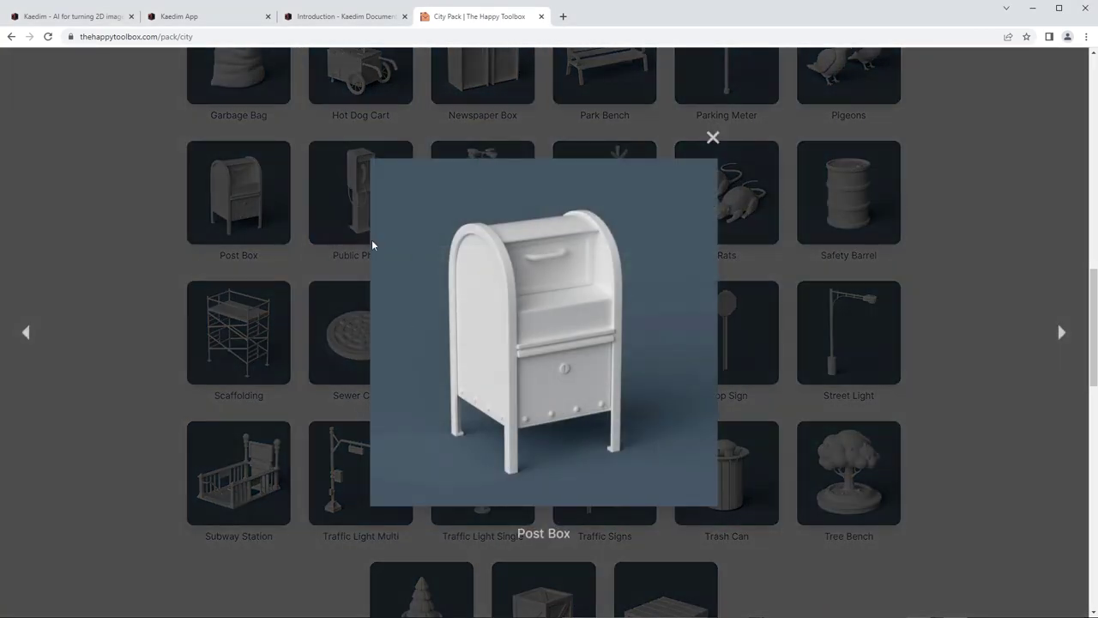
pyautogui.hotkey('alt', 'Tab')
pyautogui.hotkey('alt', 'Tab')
pyautogui.click(344, 289)
# Step: Preview the Fire Hydrant, centre the reference image, then view Kaedim's docs Introduction
pyautogui.scroll(3, 772, 283)
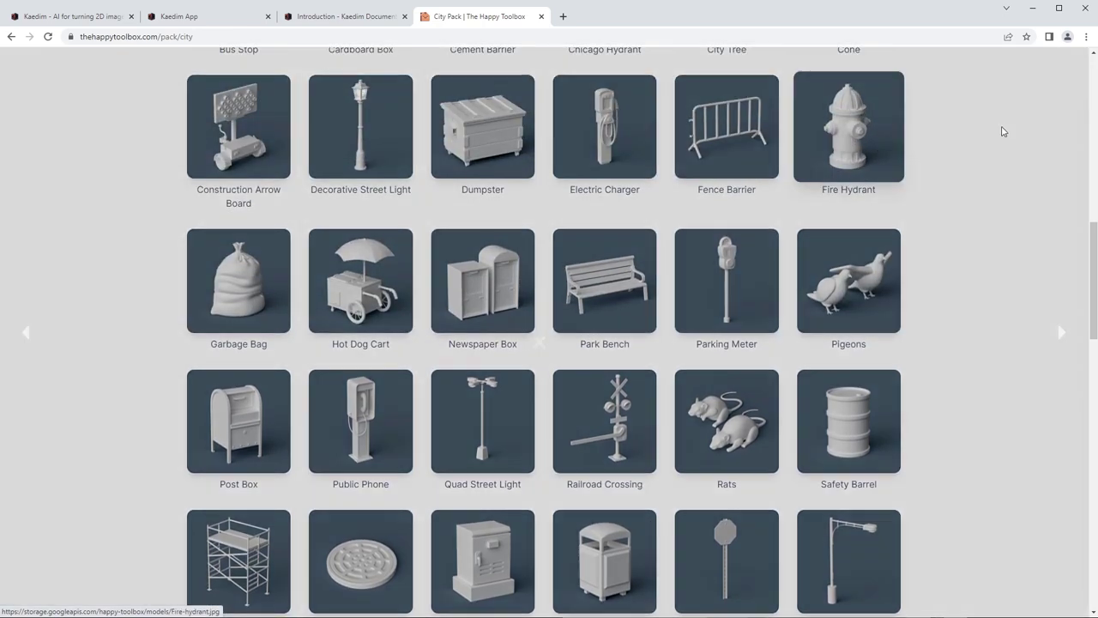
pyautogui.click(848, 129)
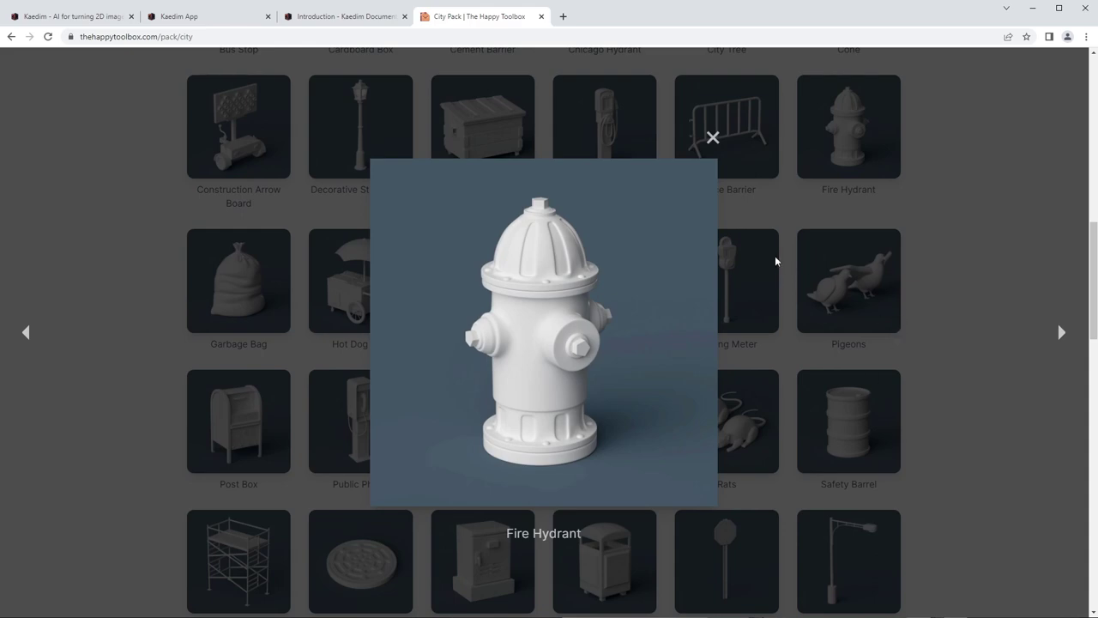
pyautogui.click(784, 302)
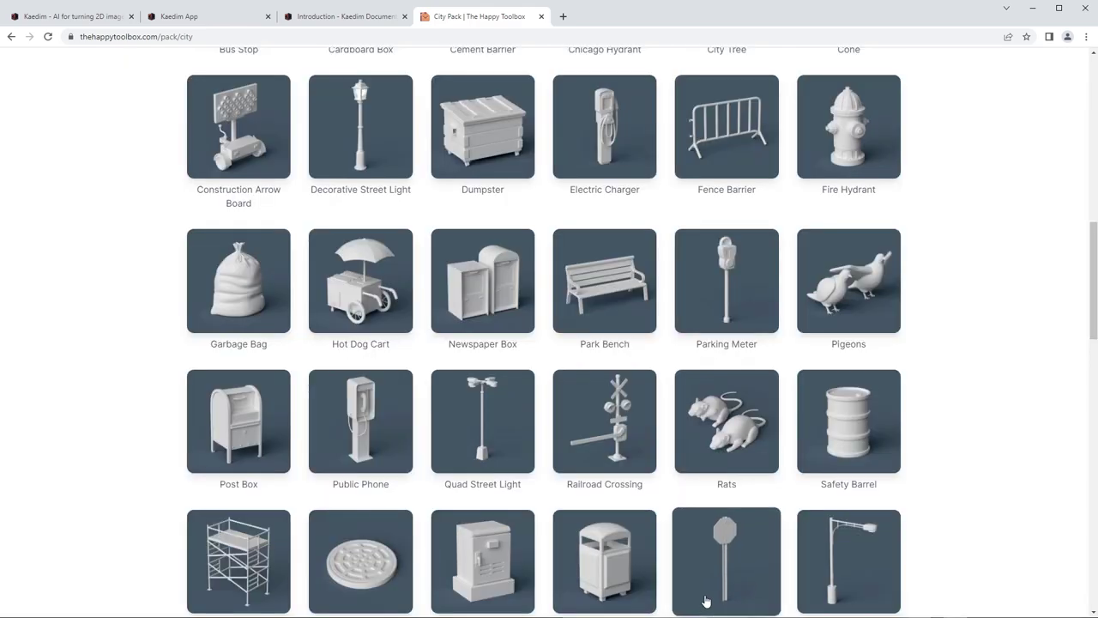
pyautogui.hotkey('alt', 'Tab')
pyautogui.moveTo(679, 115); pyautogui.dragTo(468, 57)
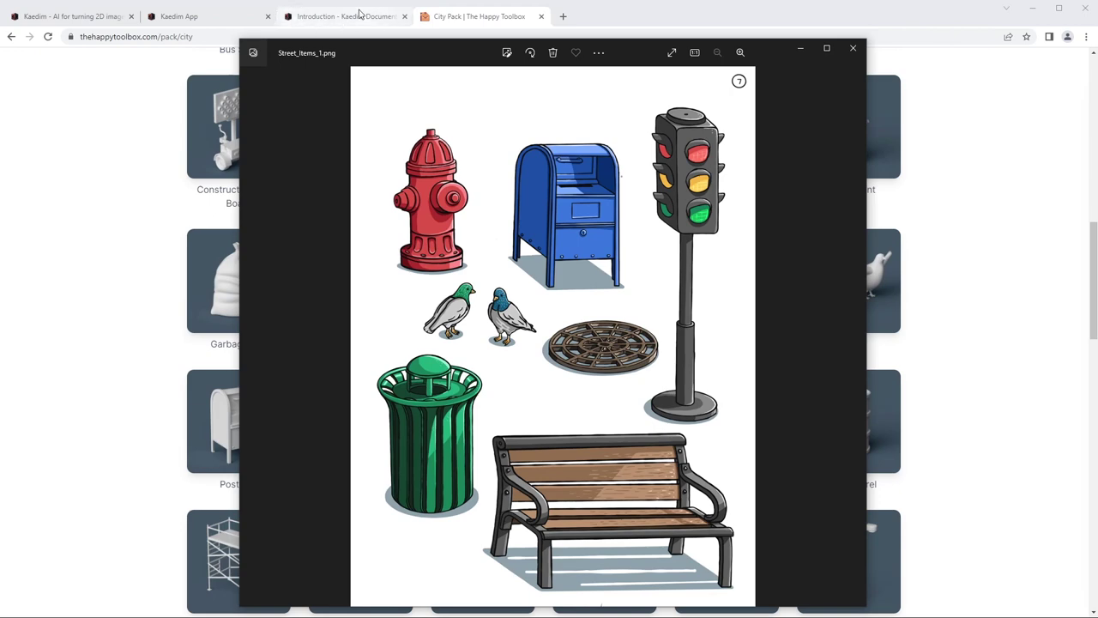
pyautogui.click(325, 19)
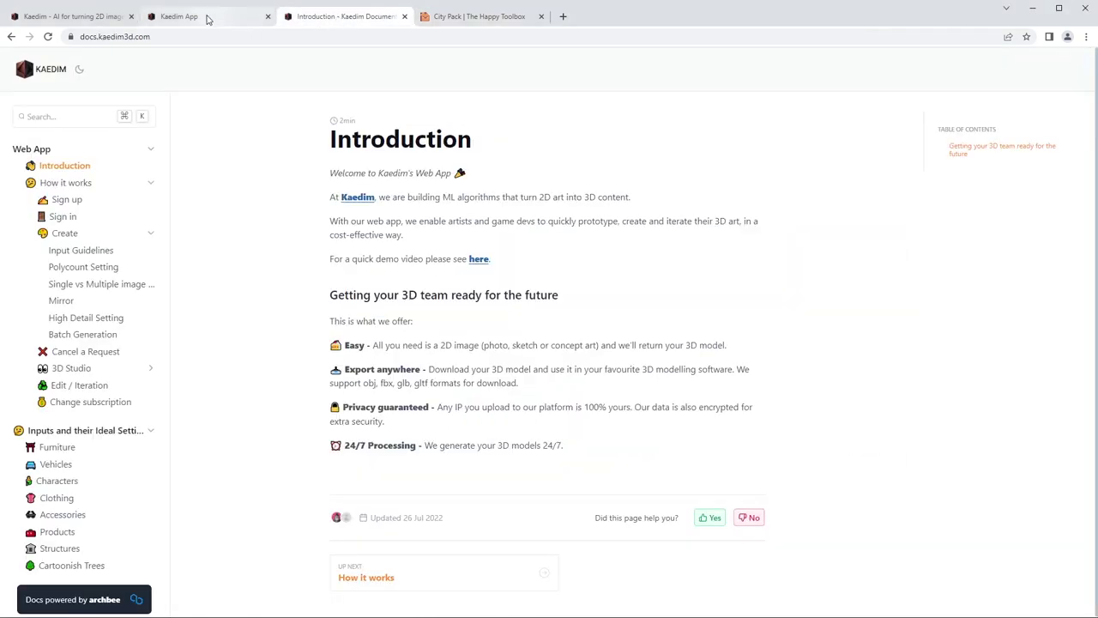
# Step: Create a new Kaedim asset from the fire hydrant image with a 10000 polycount limit
pyautogui.click(209, 18)
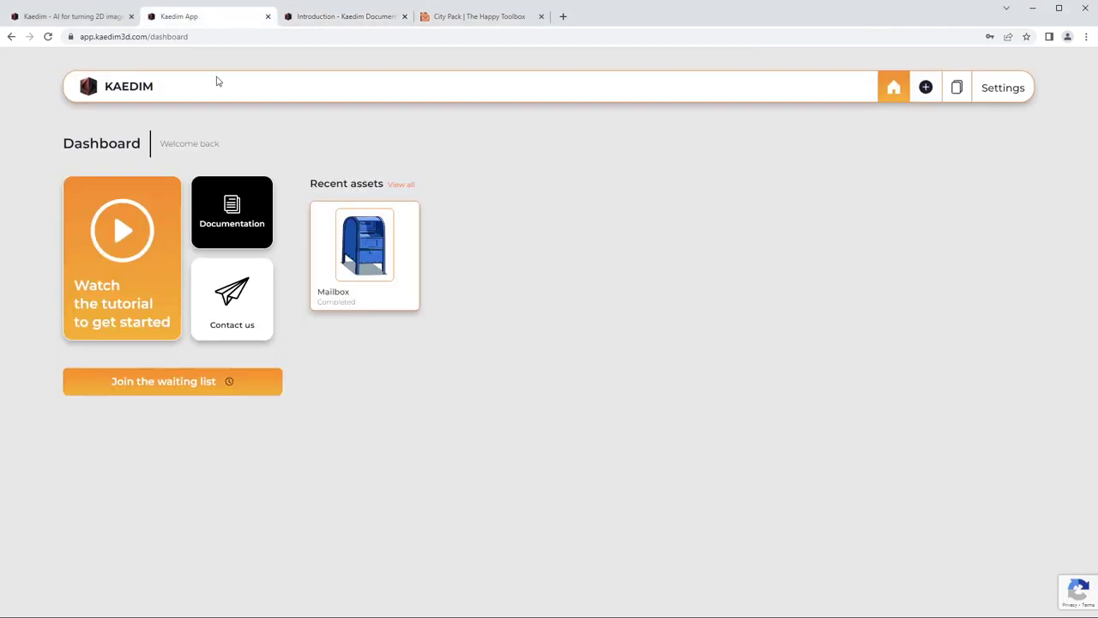
pyautogui.click(927, 89)
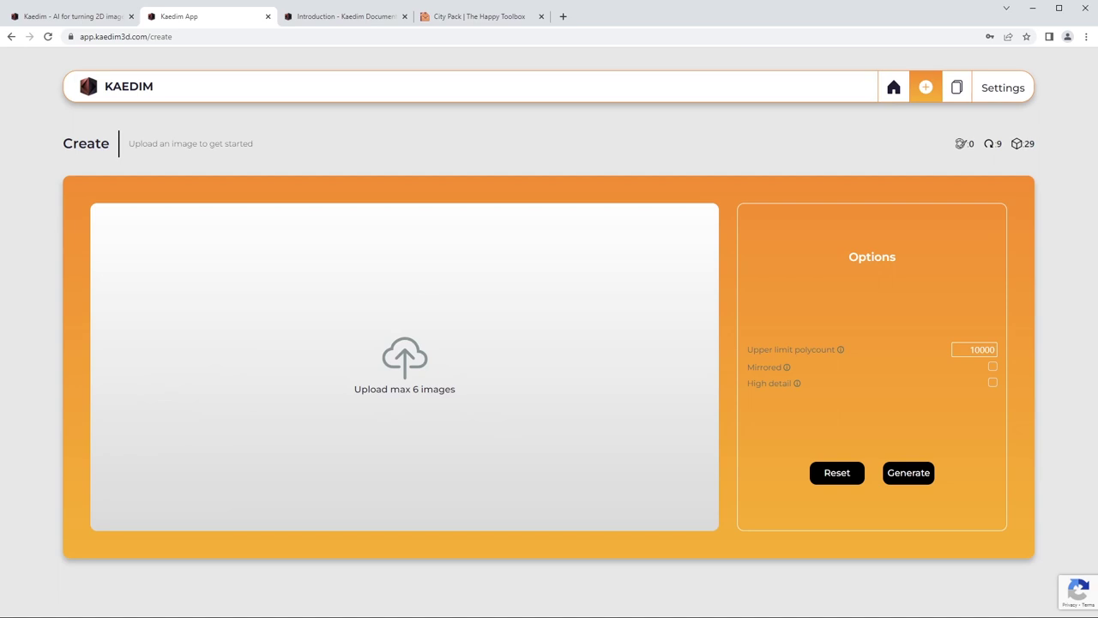
pyautogui.hotkey('alt', 'Tab')
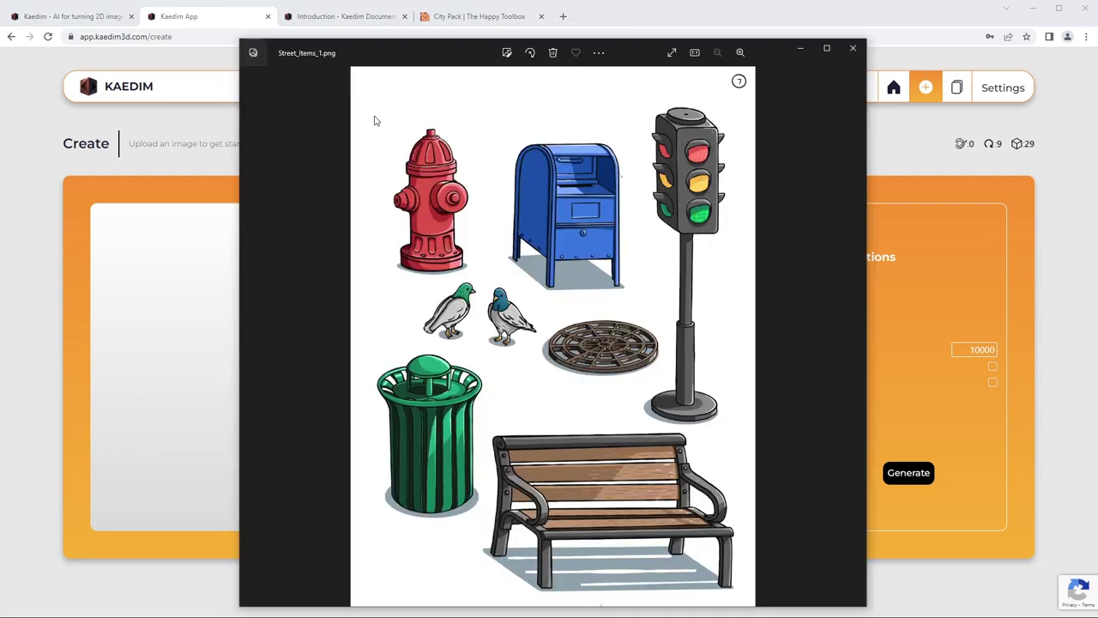
pyautogui.moveTo(366, 56); pyautogui.dragTo(396, 382)
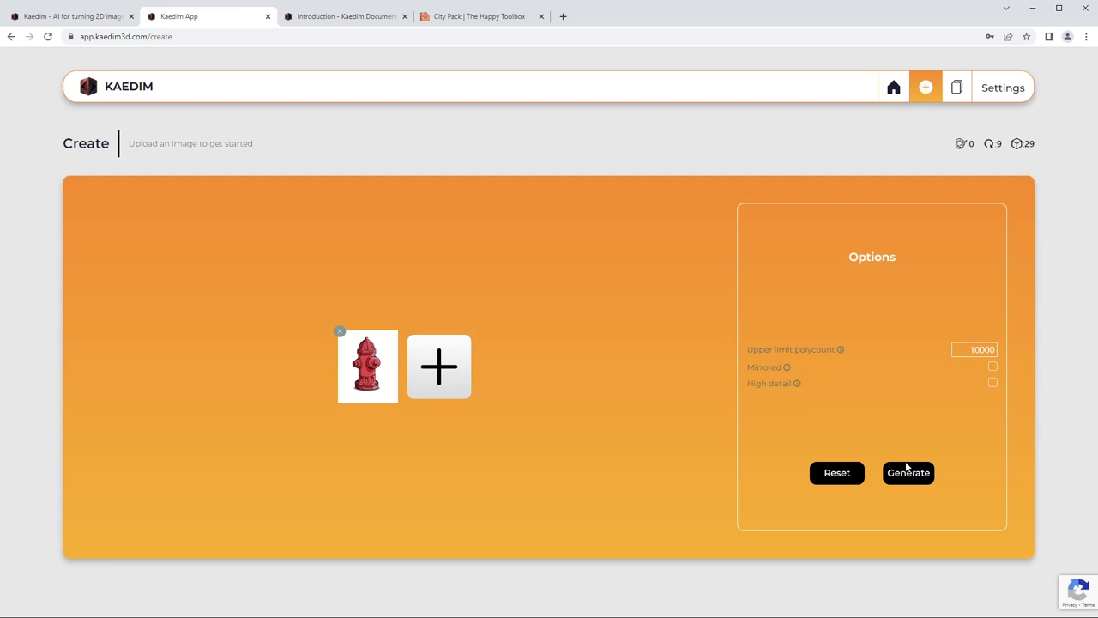
pyautogui.click(925, 482)
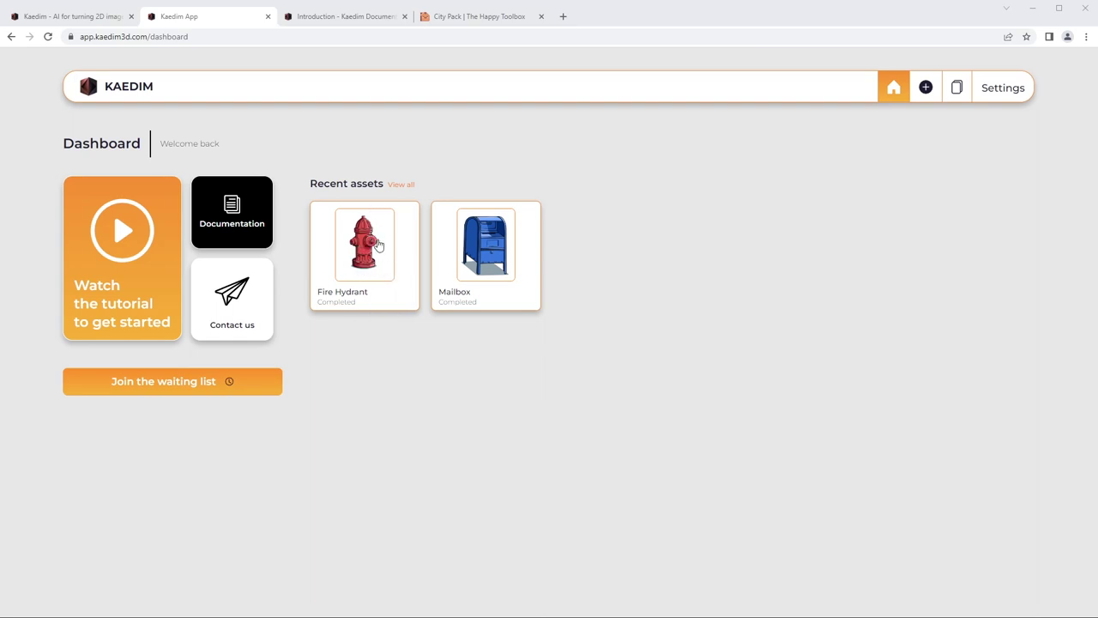
# Step: Open the Fire Hydrant asset (polycount 8188) and orbit and zoom around the grey model
pyautogui.click(372, 271)
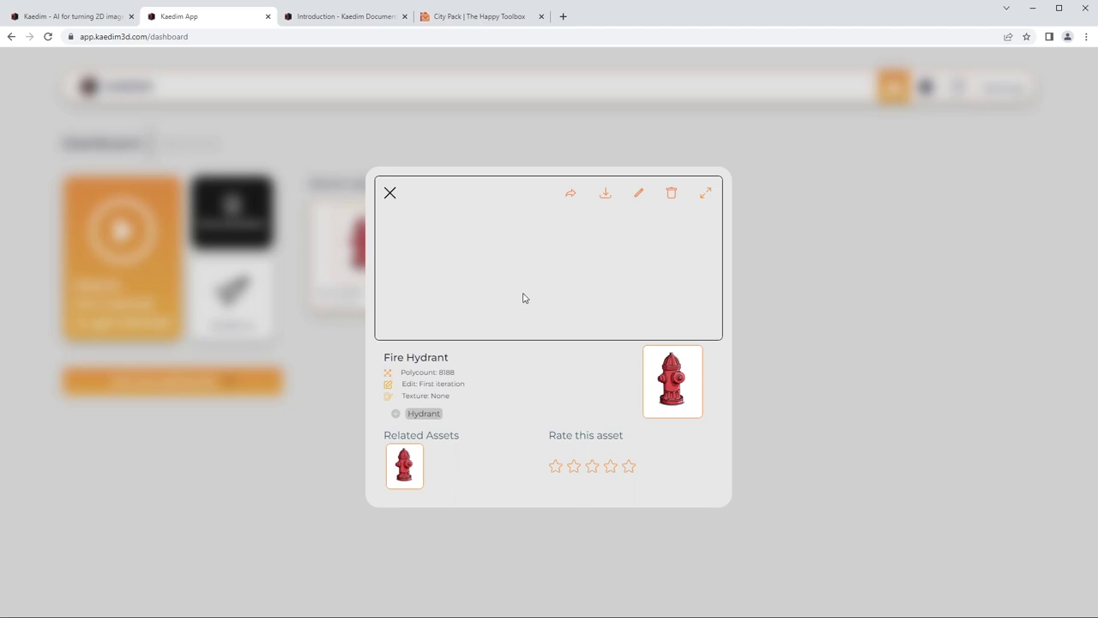
pyautogui.moveTo(555, 289)
pyautogui.mouseDown()
pyautogui.moveTo(502, 296)
pyautogui.moveTo(589, 289)
pyautogui.moveTo(541, 297)
pyautogui.moveTo(560, 289)
pyautogui.moveTo(560, 298)
pyautogui.mouseUp()
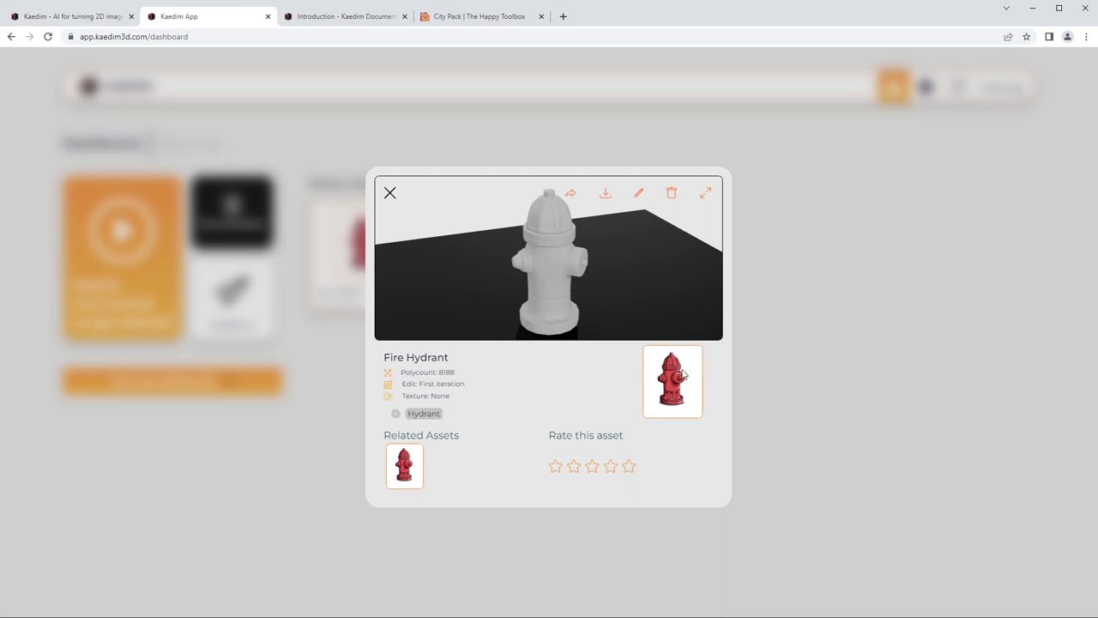
pyautogui.moveTo(554, 297)
pyautogui.mouseDown()
pyautogui.moveTo(498, 286)
pyautogui.moveTo(567, 305)
pyautogui.mouseUp()
pyautogui.scroll(5, 567, 305)
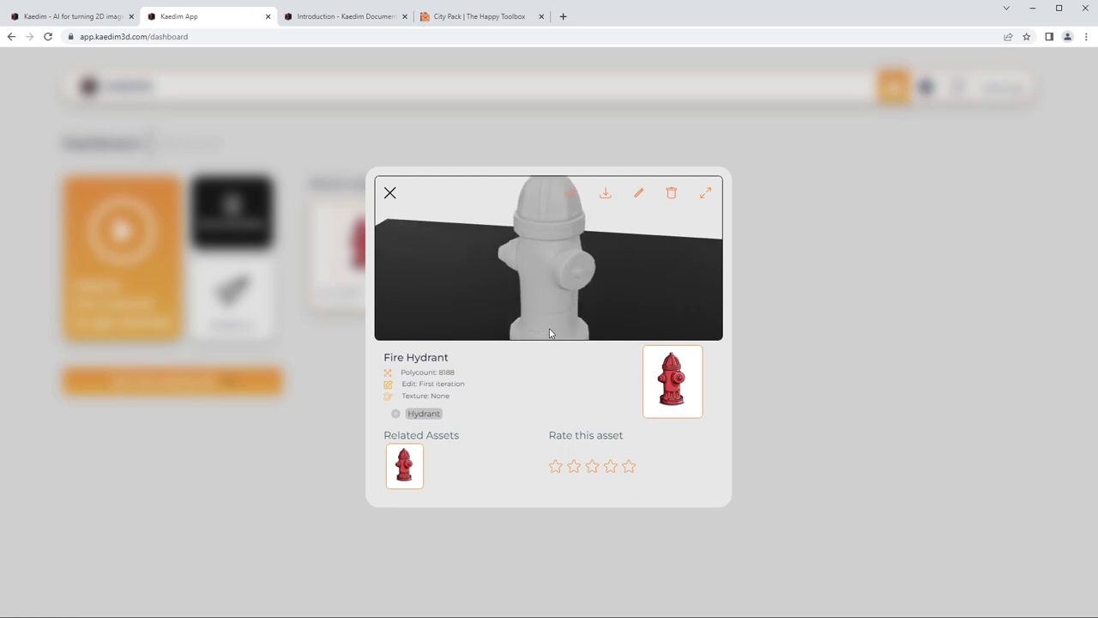
pyautogui.moveTo(568, 255); pyautogui.dragTo(613, 252)
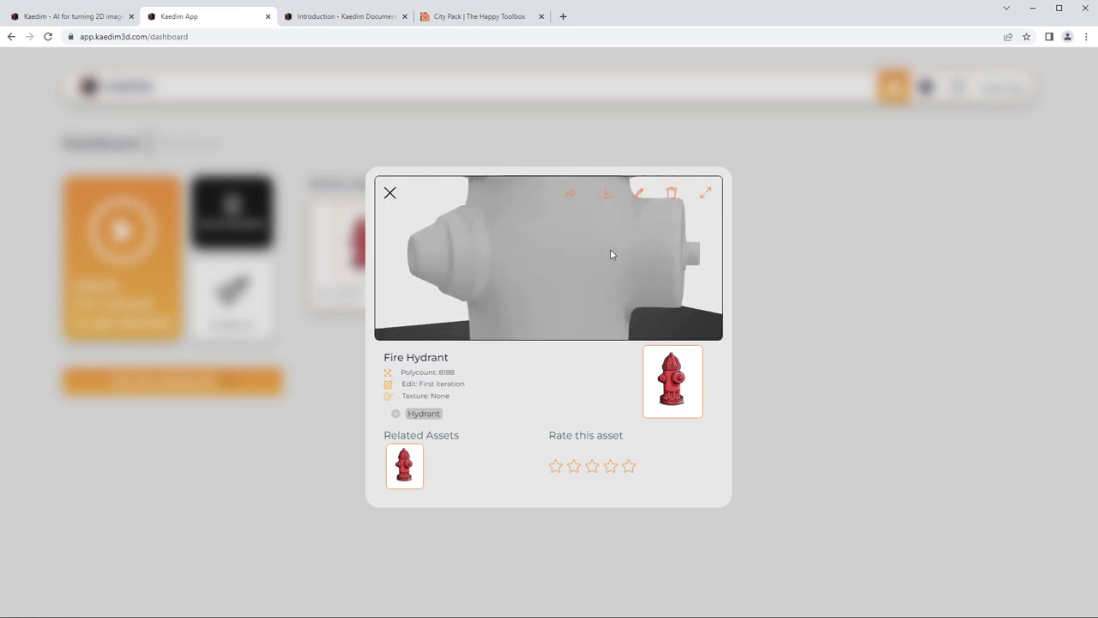
pyautogui.scroll(-5, 605, 245)
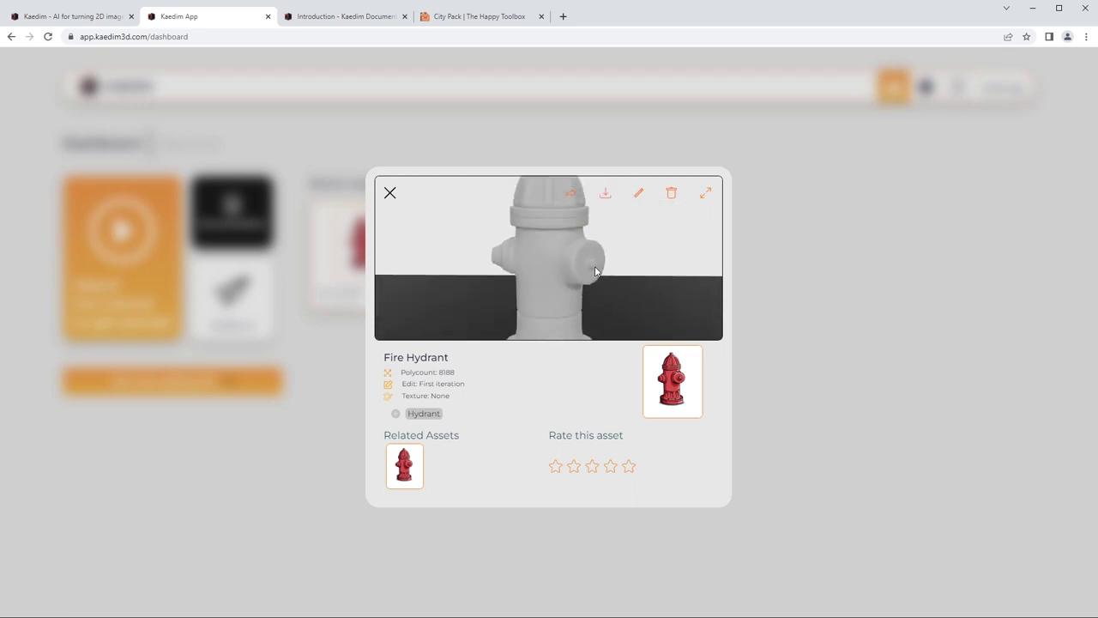
pyautogui.moveTo(562, 222)
pyautogui.mouseDown()
pyautogui.moveTo(615, 252)
pyautogui.moveTo(570, 265)
pyautogui.moveTo(555, 240)
pyautogui.moveTo(566, 233)
pyautogui.mouseUp()
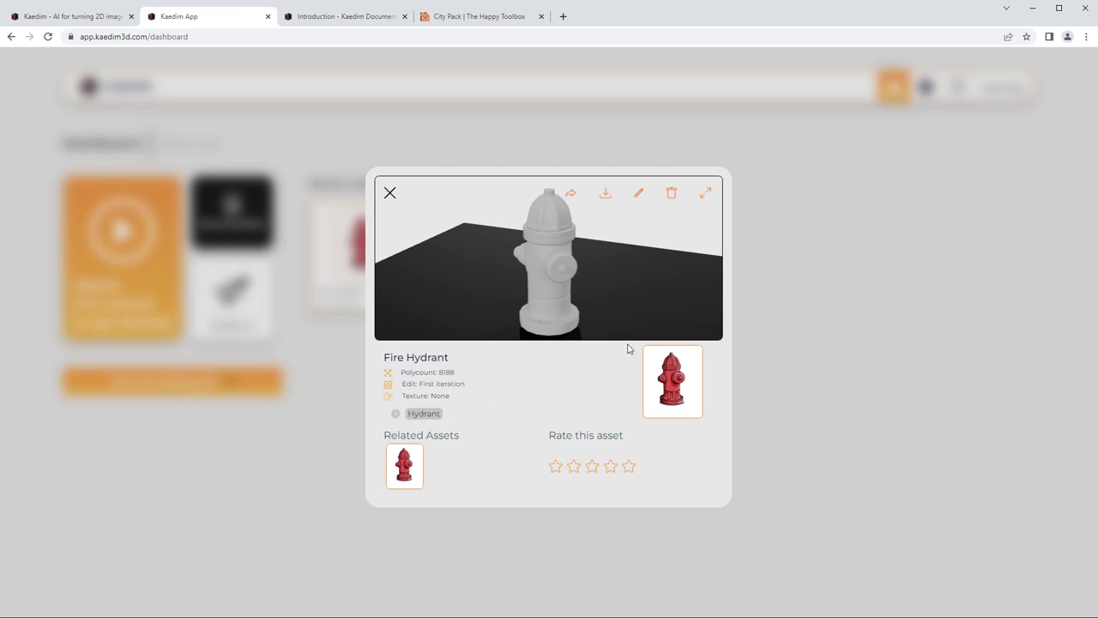
pyautogui.moveTo(596, 330); pyautogui.dragTo(562, 288)
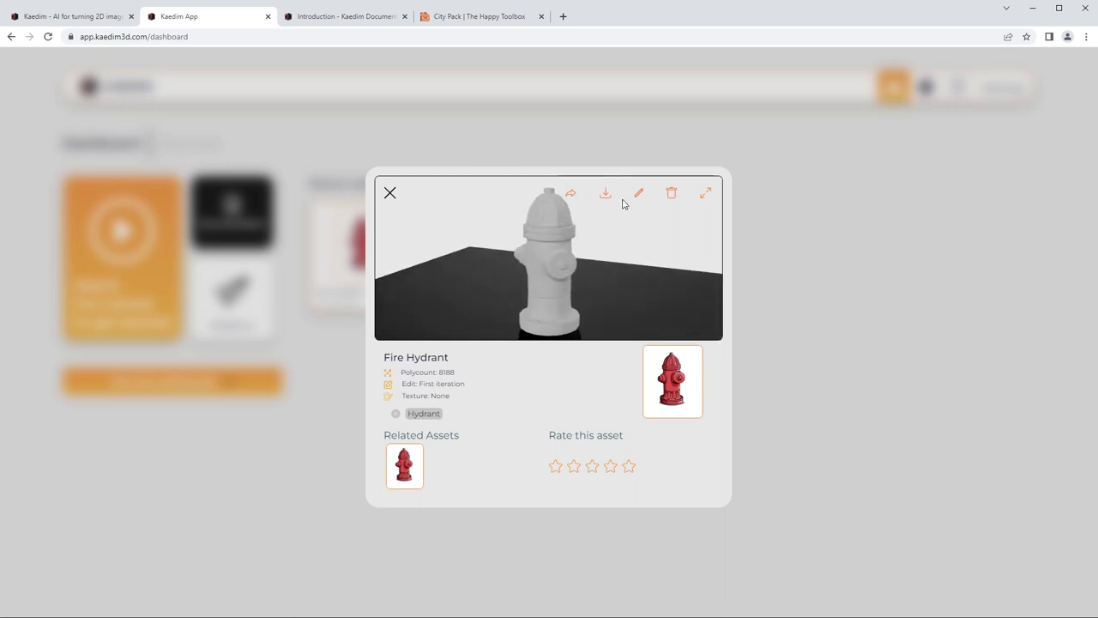
# Step: Paint the hydrant bright red #ff1111 (255, 17, 17) in full-screen view
pyautogui.click(701, 197)
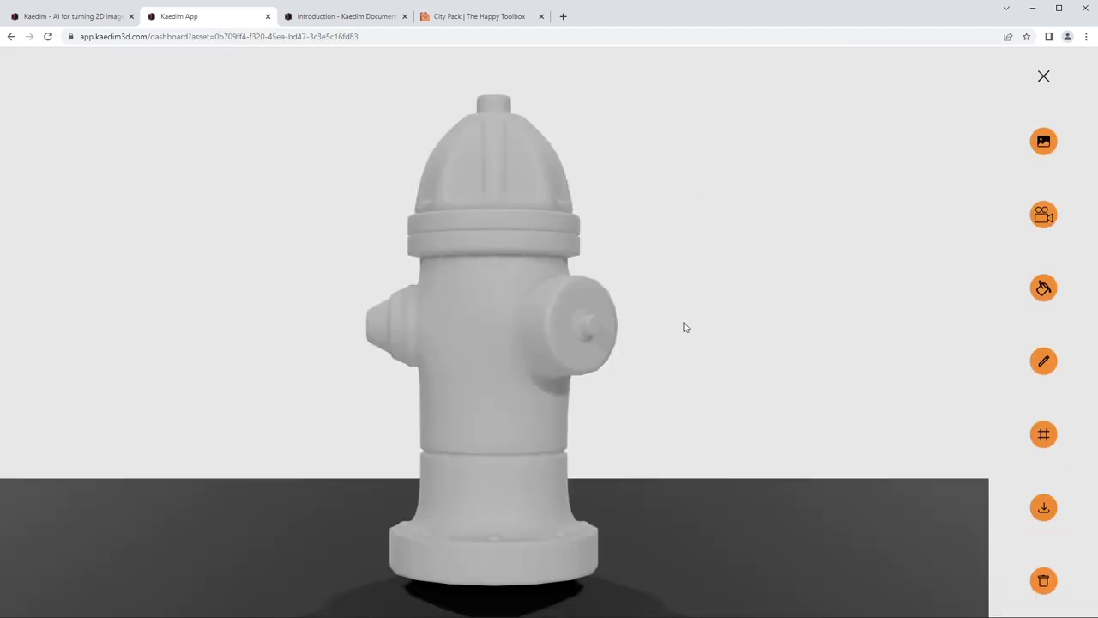
pyautogui.moveTo(484, 290)
pyautogui.mouseDown()
pyautogui.moveTo(351, 289)
pyautogui.moveTo(590, 298)
pyautogui.moveTo(610, 318)
pyautogui.moveTo(588, 312)
pyautogui.mouseUp()
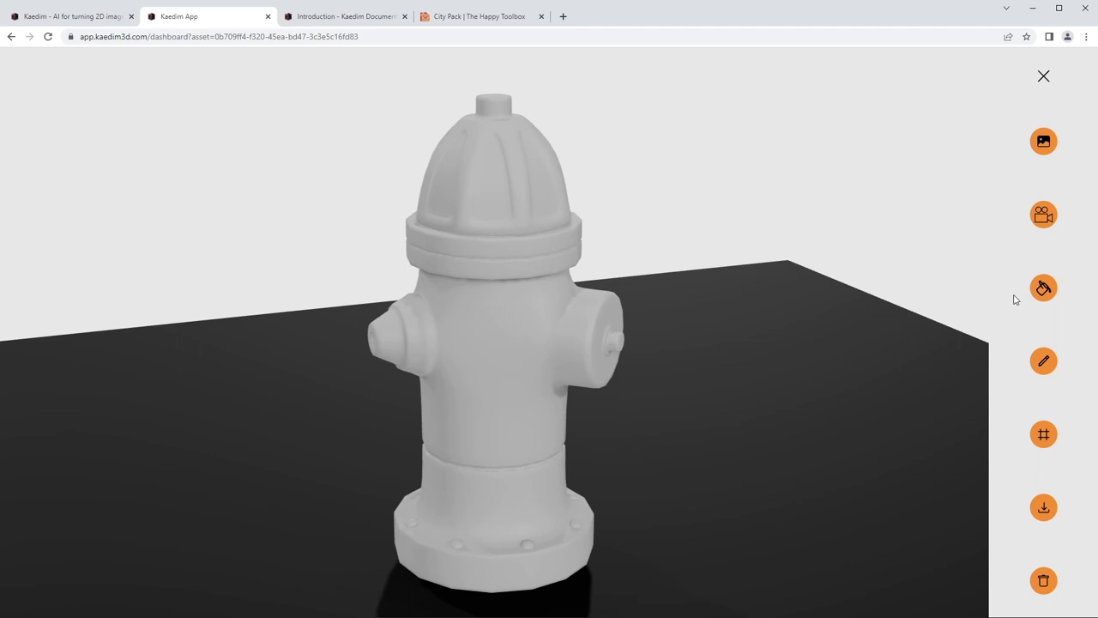
pyautogui.click(1048, 296)
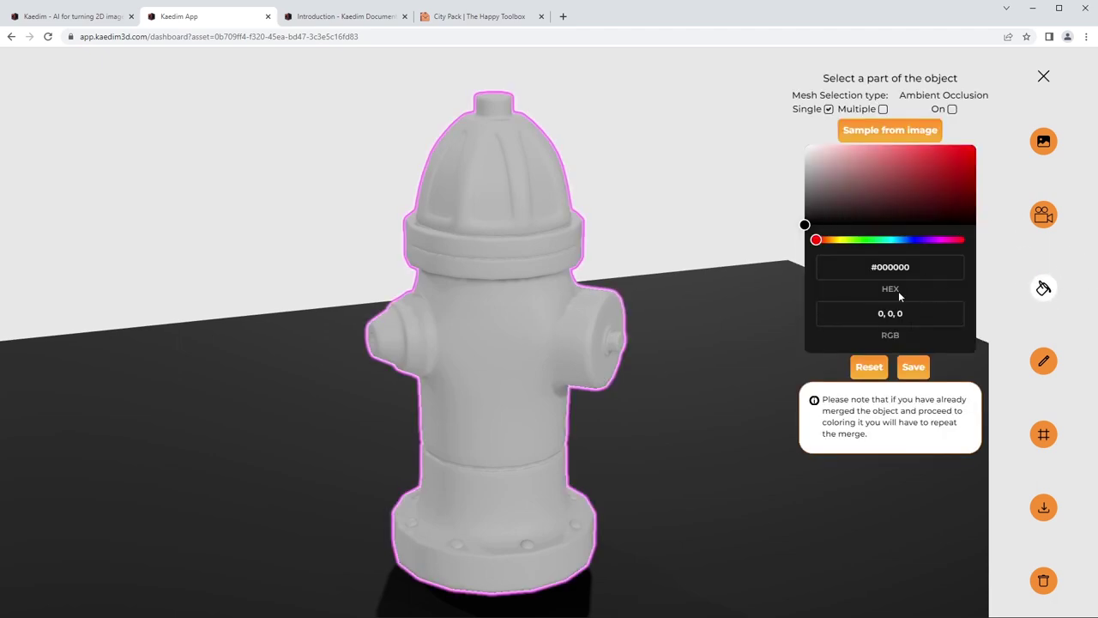
pyautogui.moveTo(895, 197)
pyautogui.mouseDown()
pyautogui.moveTo(960, 153)
pyautogui.moveTo(1001, 152)
pyautogui.moveTo(944, 162)
pyautogui.moveTo(935, 146)
pyautogui.moveTo(965, 146)
pyautogui.mouseUp()
pyautogui.moveTo(628, 307)
pyautogui.mouseDown()
pyautogui.moveTo(444, 294)
pyautogui.moveTo(484, 258)
pyautogui.moveTo(529, 289)
pyautogui.mouseUp()
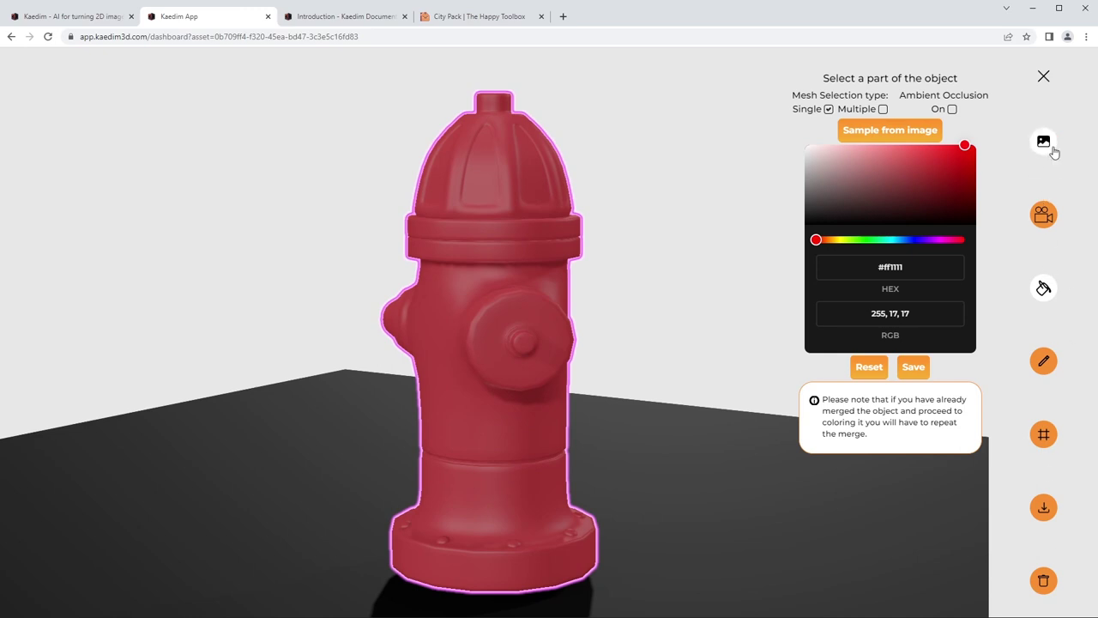
pyautogui.click(1045, 78)
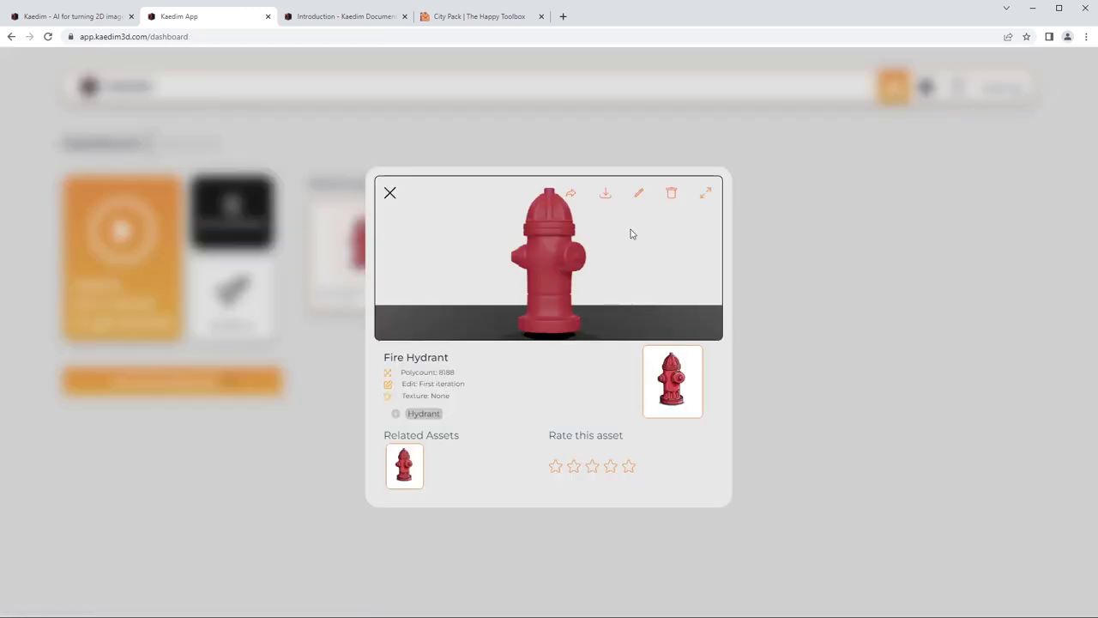
# Step: Submit the hydrant edit 'Right side needs a nozzle that mirrors the left.' with drawing enabled
pyautogui.click(638, 195)
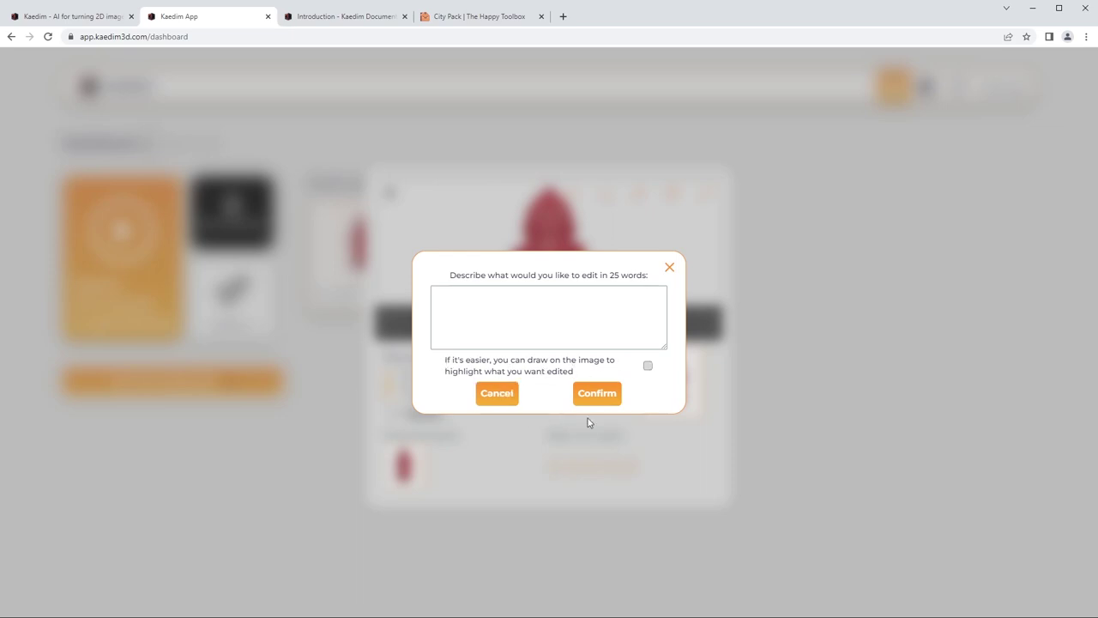
pyautogui.click(649, 368)
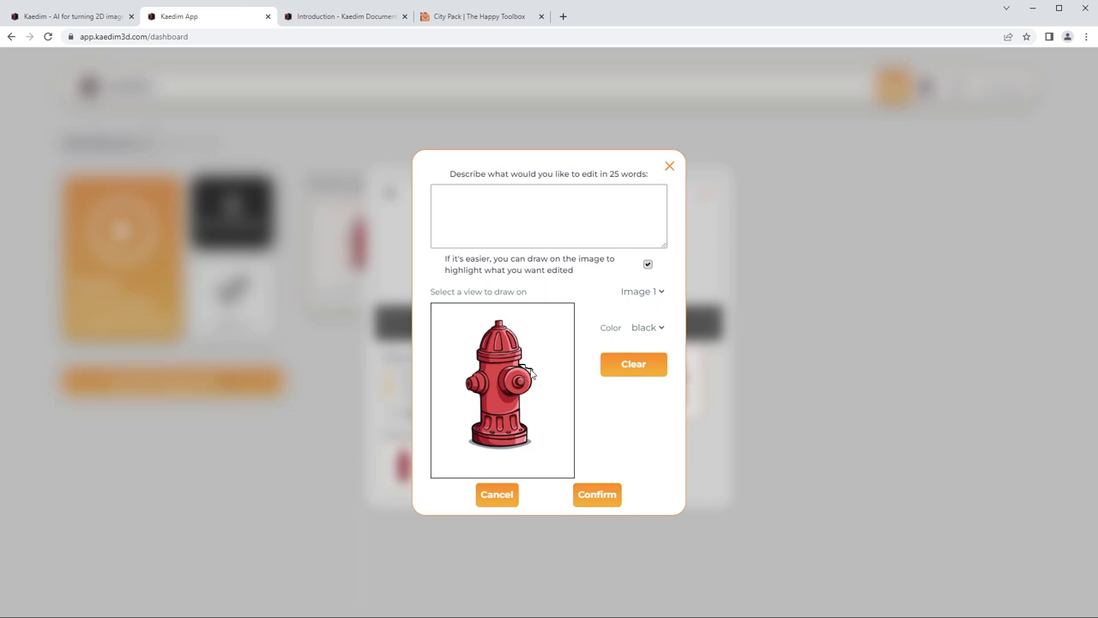
pyautogui.click(497, 216)
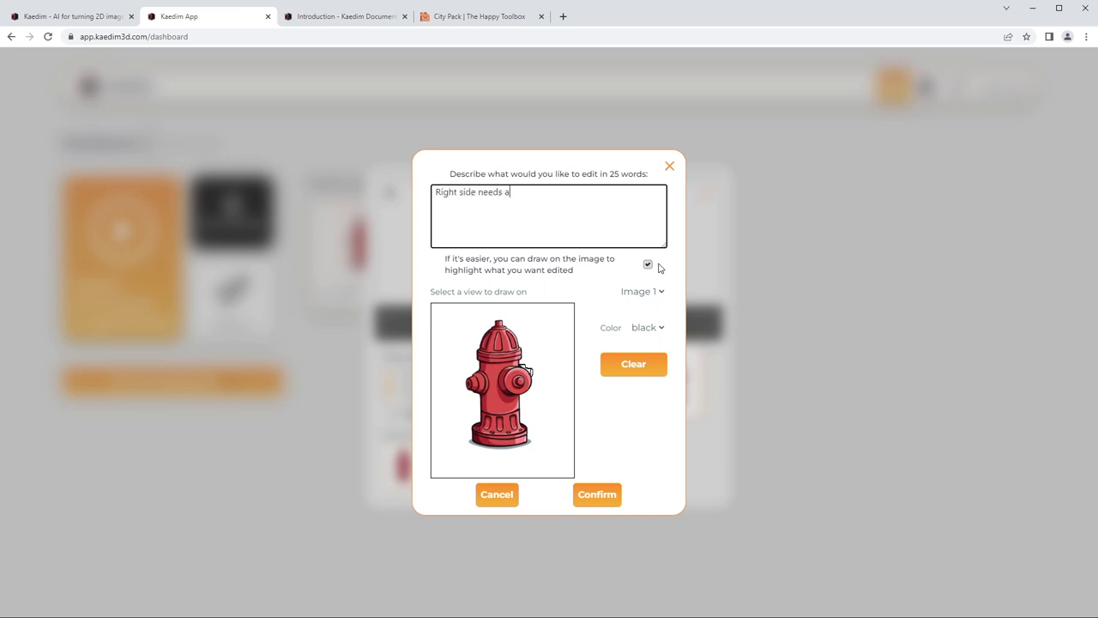
pyautogui.write('nozzle that mirrors the left.')
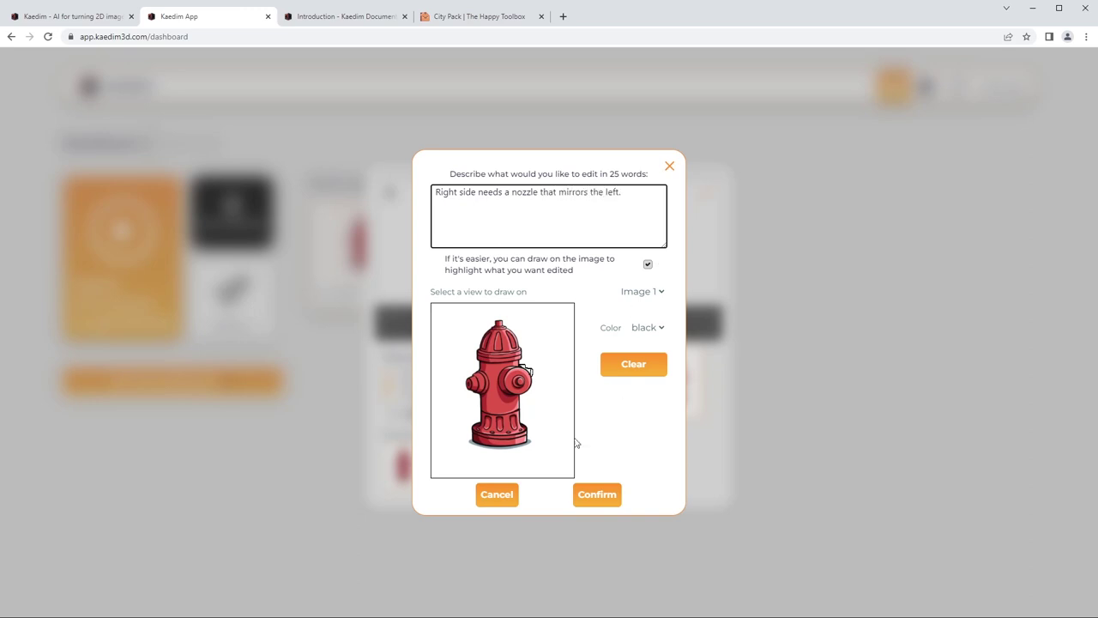
pyautogui.click(599, 506)
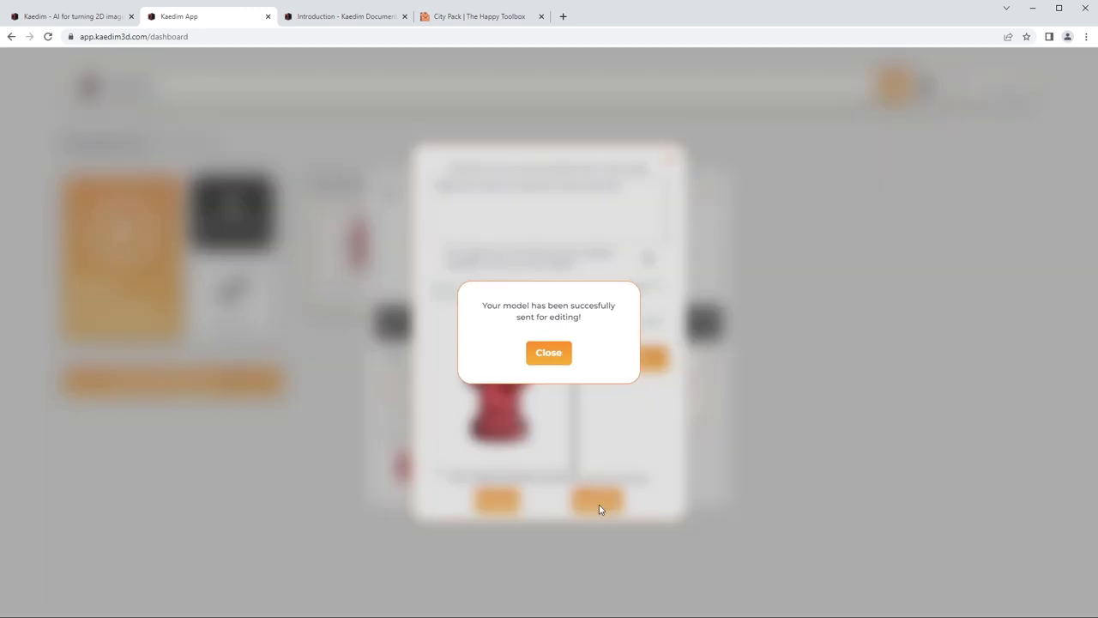
pyautogui.click(548, 353)
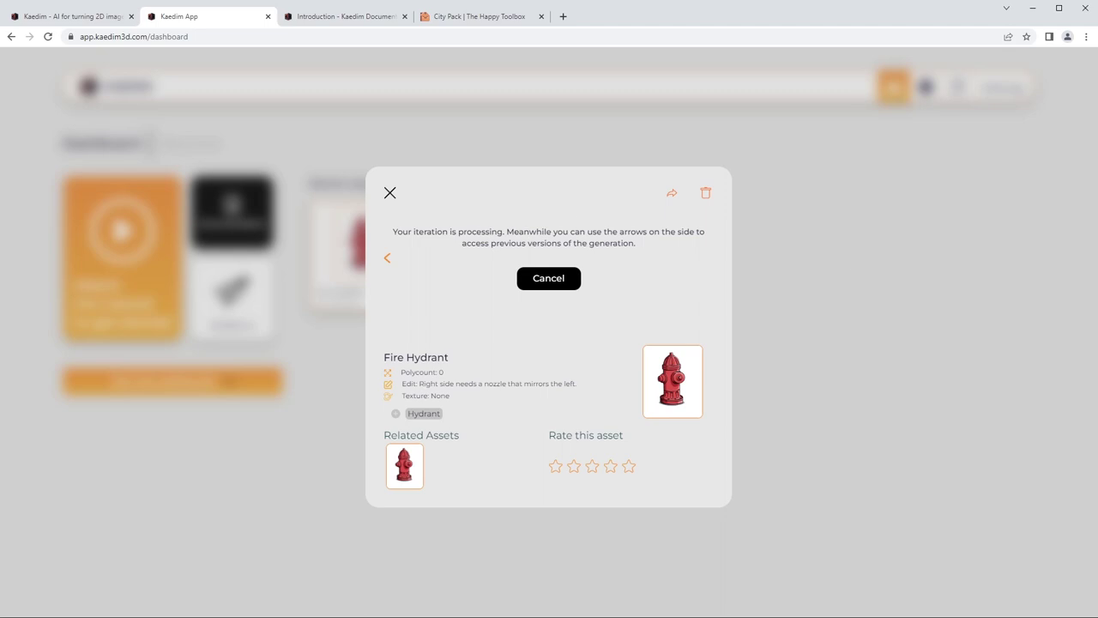
# Step: Play the flappy bird browser game while the hydrant iteration processes
pyautogui.hotkey('alt', 'Tab')
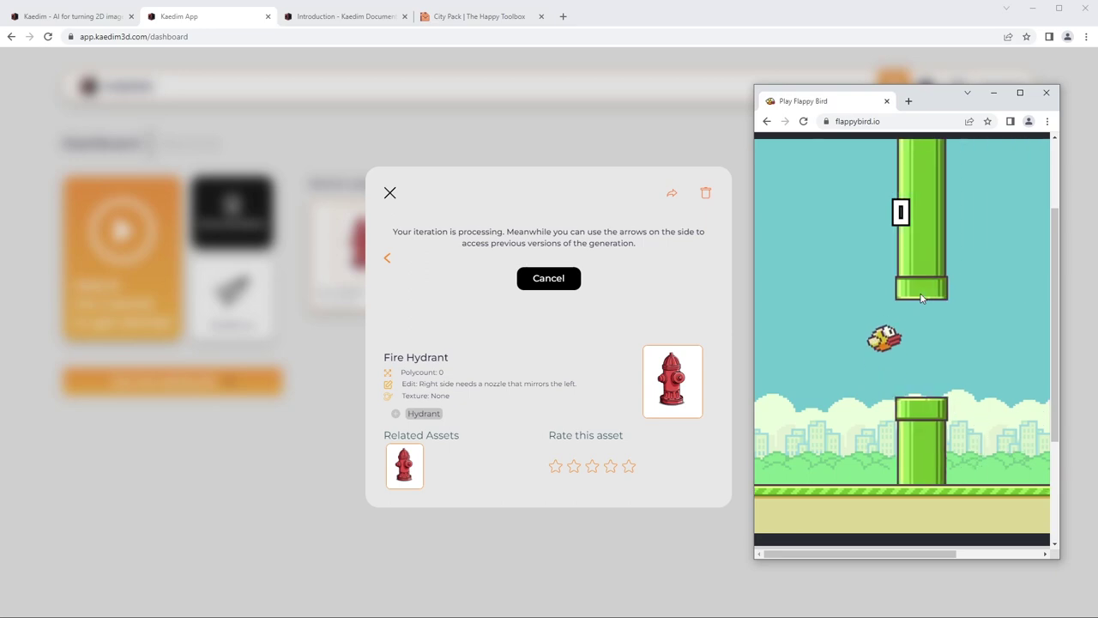
pyautogui.click(956, 363)
pyautogui.click(939, 354)
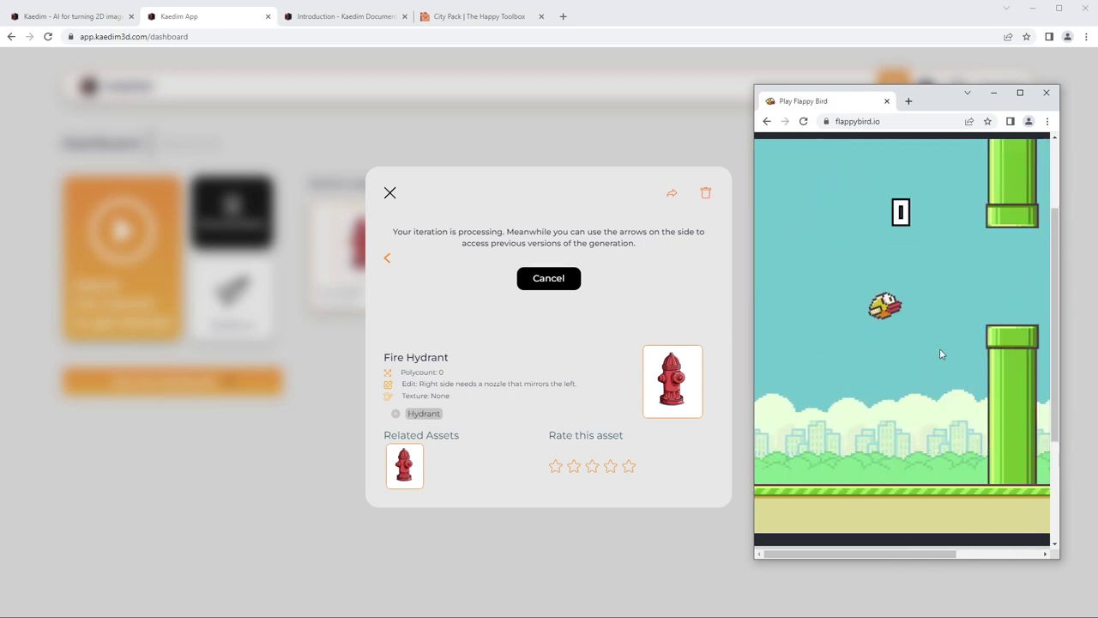
pyautogui.click(940, 348)
pyautogui.click(939, 336)
pyautogui.click(937, 339)
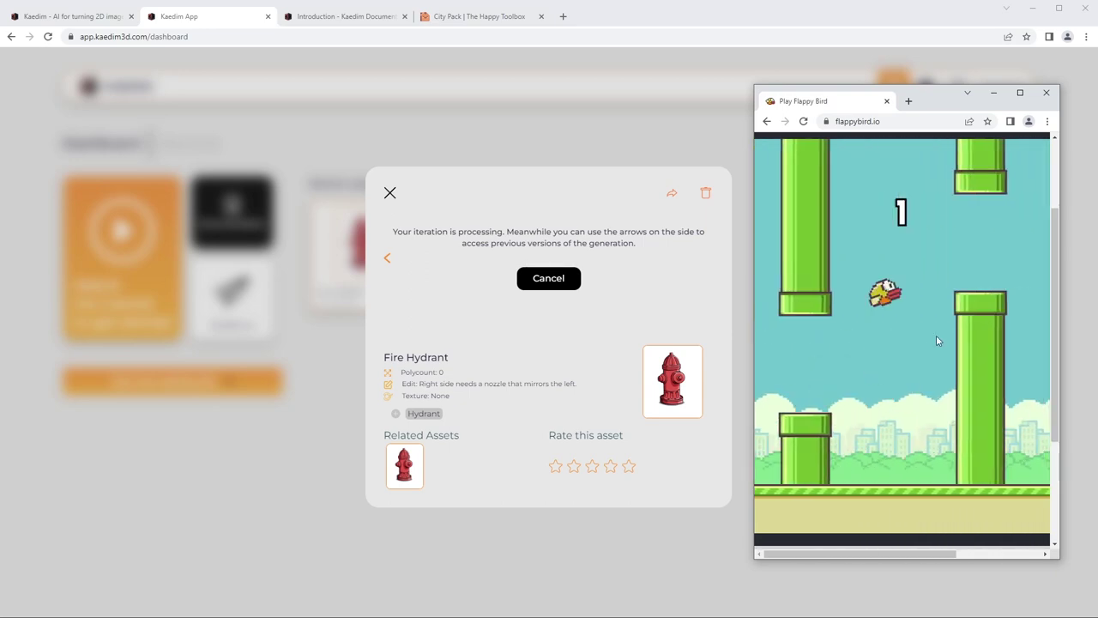
# Step: Play a few levels of the Destroy Pixel game while waiting for the 9040-polycount iteration
pyautogui.moveTo(1076, 382); pyautogui.dragTo(948, 118)
pyautogui.click(900, 380)
pyautogui.click(893, 266)
pyautogui.click(958, 267)
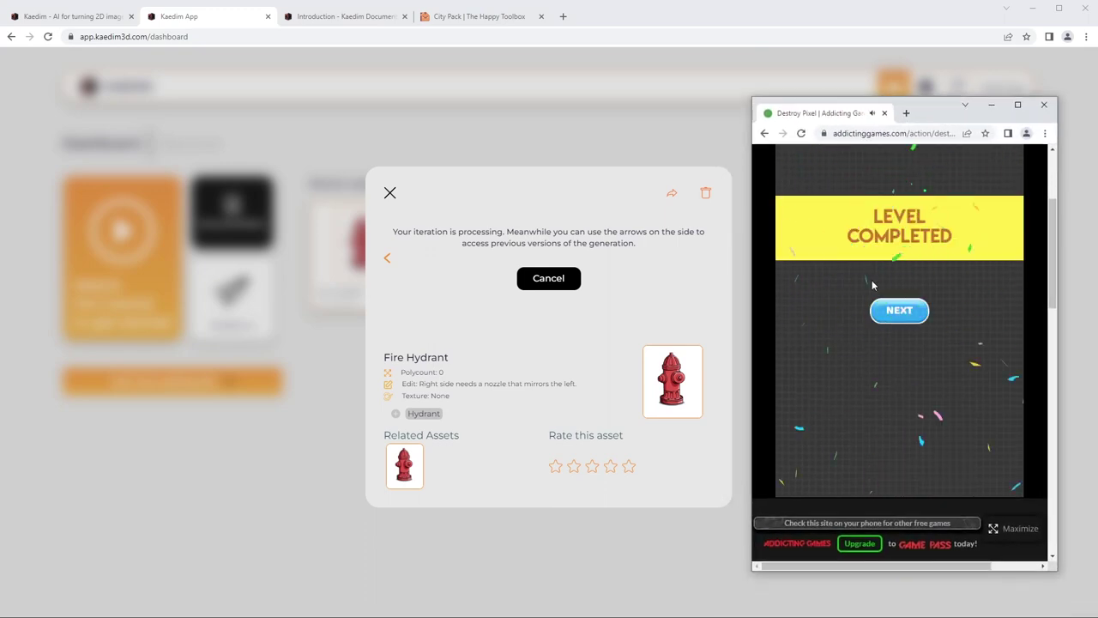
pyautogui.click(900, 311)
pyautogui.click(900, 311)
pyautogui.click(953, 342)
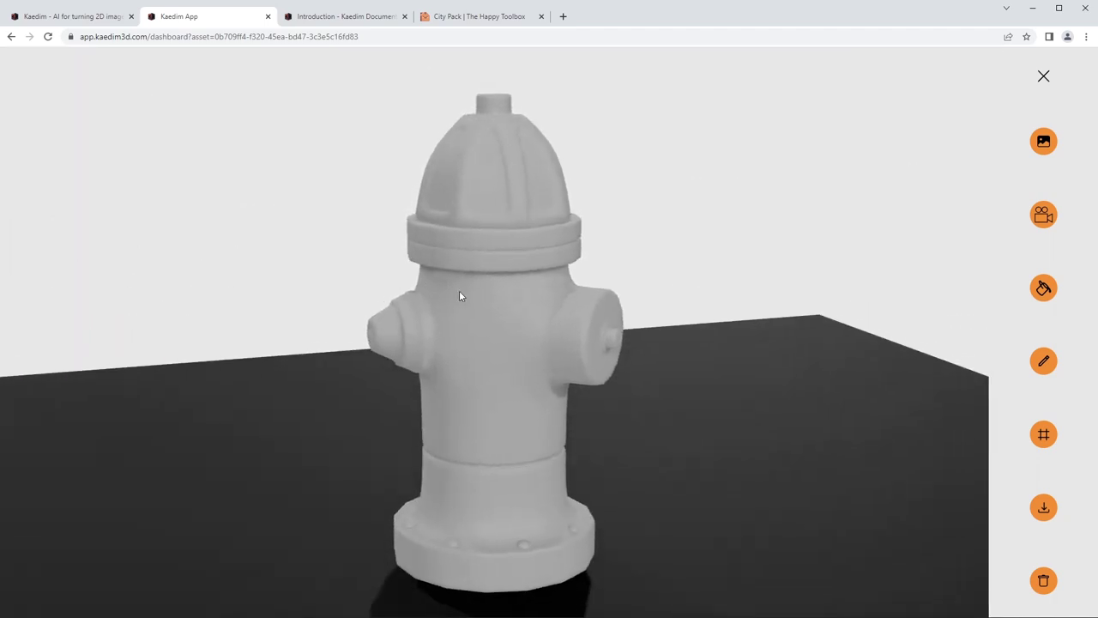
pyautogui.moveTo(460, 296); pyautogui.dragTo(539, 297)
pyautogui.moveTo(564, 332)
pyautogui.mouseDown()
pyautogui.moveTo(503, 380)
pyautogui.moveTo(581, 400)
pyautogui.moveTo(509, 335)
pyautogui.moveTo(485, 352)
pyautogui.moveTo(492, 361)
pyautogui.moveTo(329, 345)
pyautogui.moveTo(559, 354)
pyautogui.mouseUp()
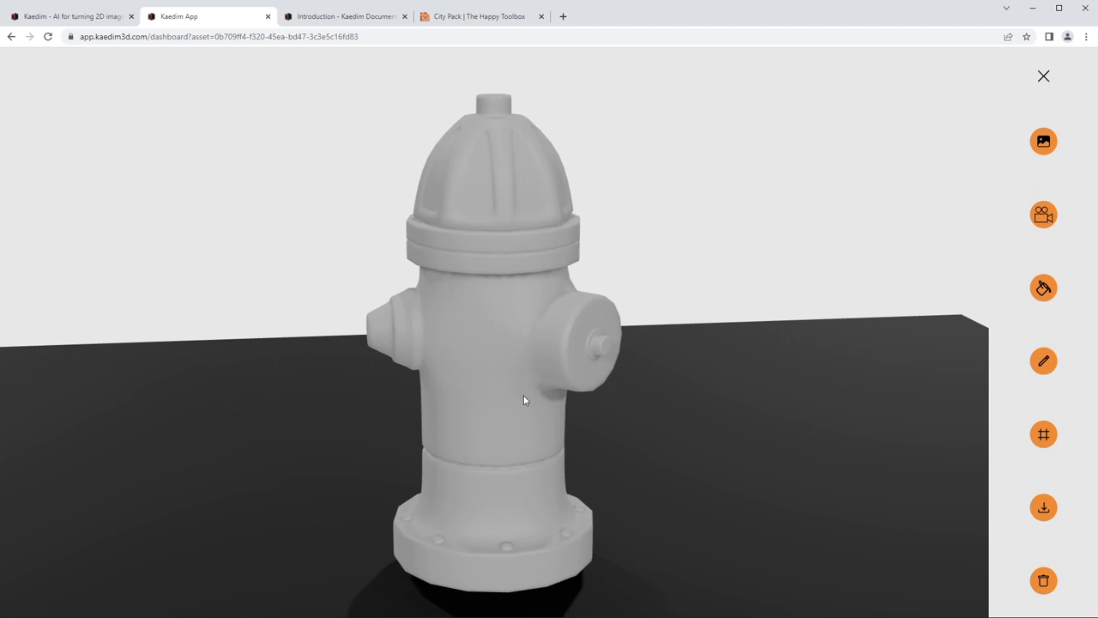
pyautogui.moveTo(527, 380); pyautogui.dragTo(553, 366)
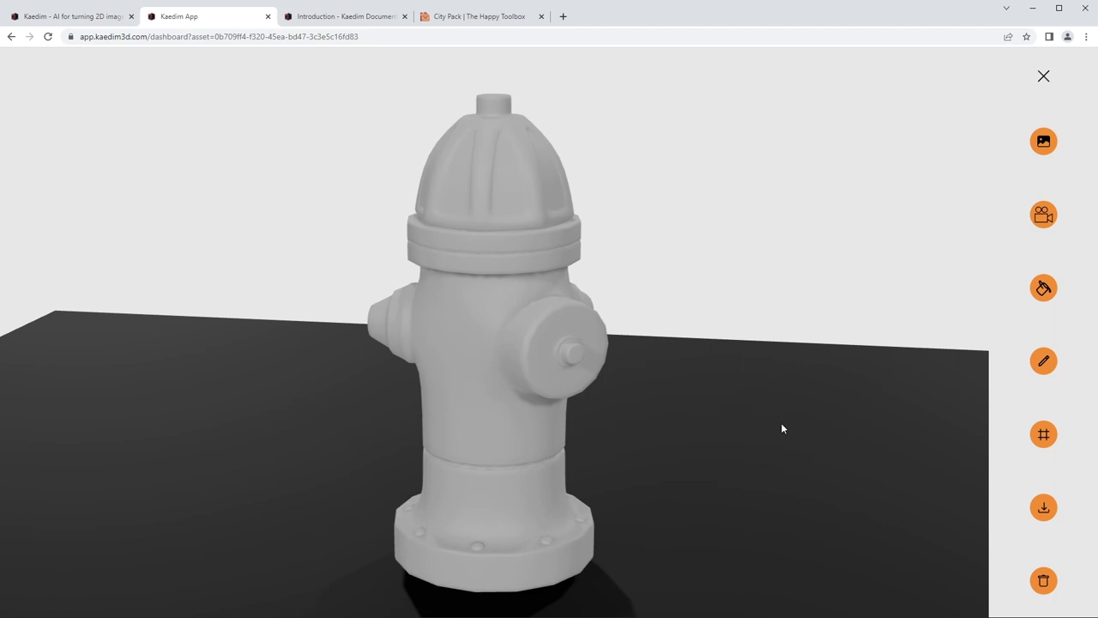
pyautogui.press('Escape')
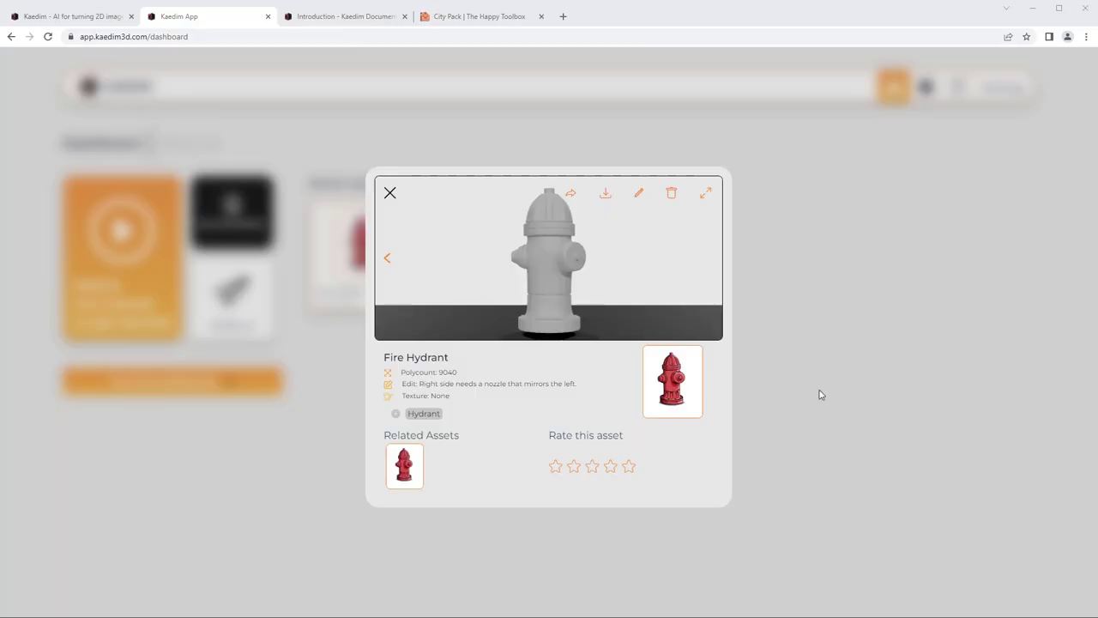
# Step: Download the Fire Hydrant model from Kaedim as an FBX file and close its details
pyautogui.click(606, 199)
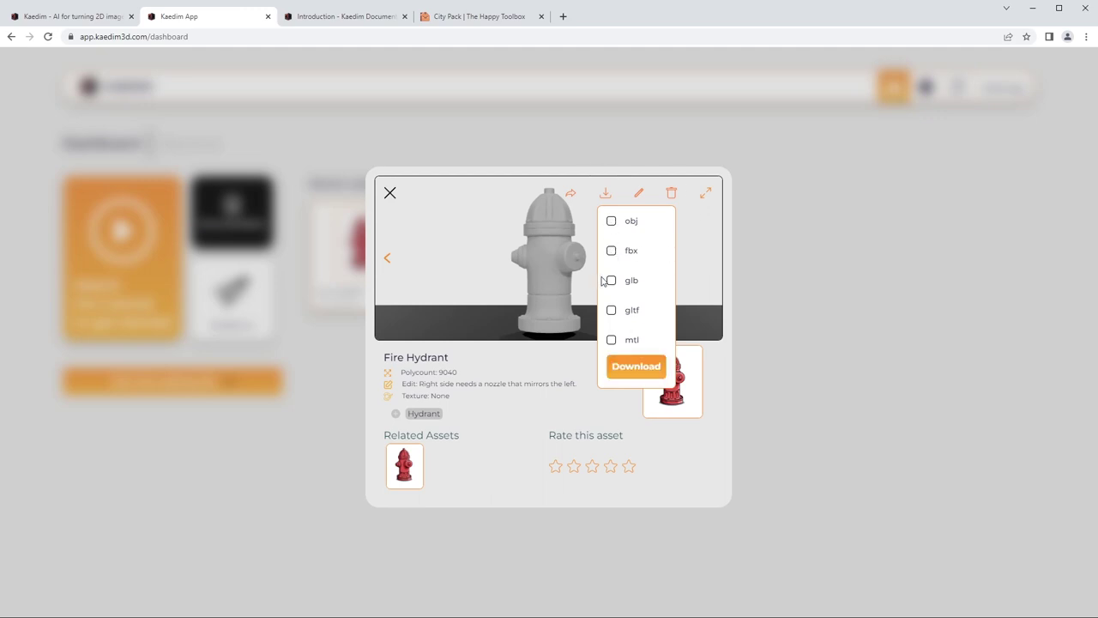
pyautogui.click(612, 253)
pyautogui.click(636, 366)
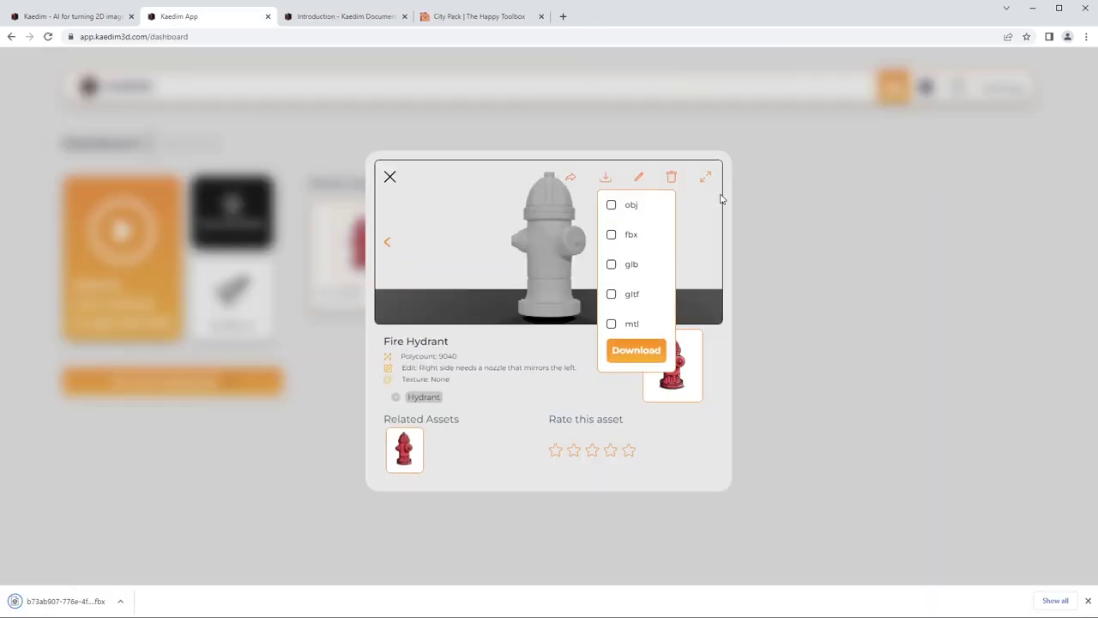
pyautogui.click(389, 177)
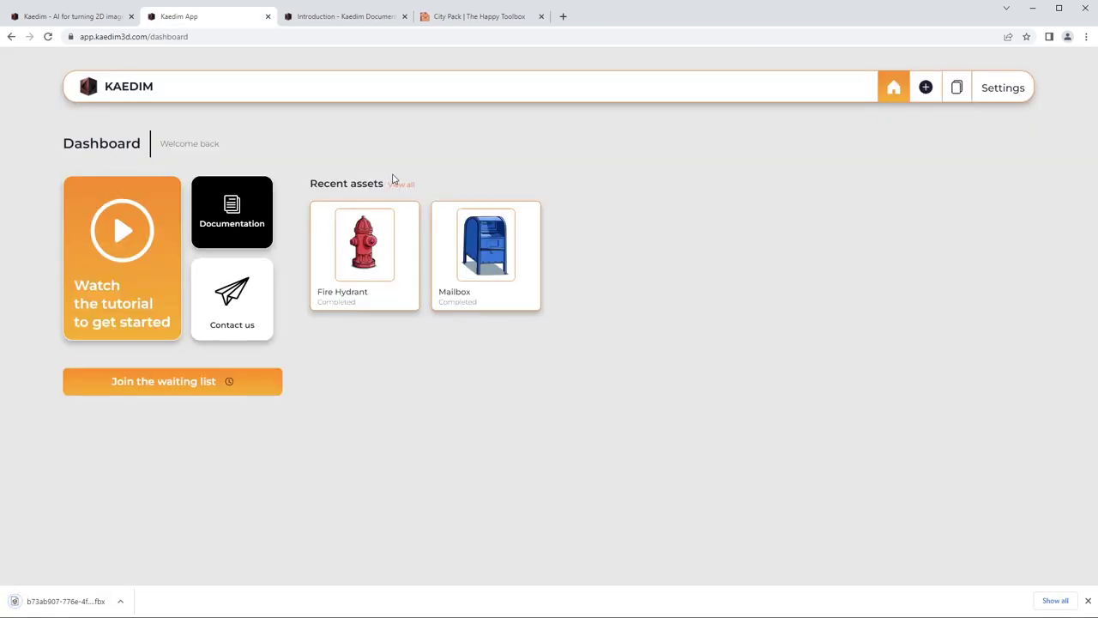
# Step: Open the Mailbox asset and orbit and zoom its 3D model in full-page view
pyautogui.click(499, 273)
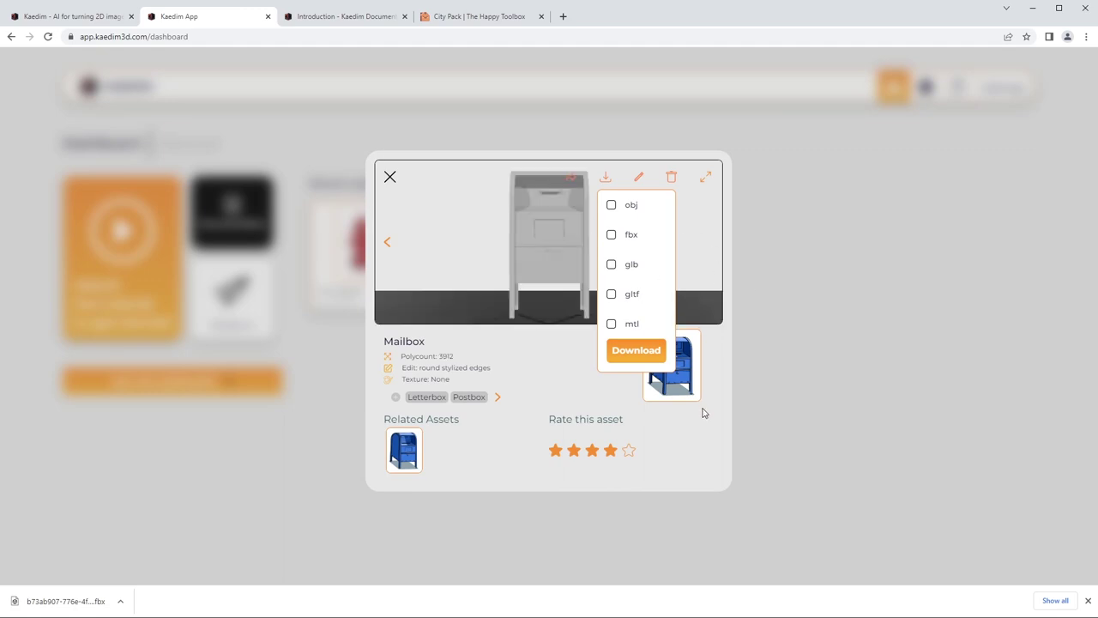
pyautogui.moveTo(520, 289)
pyautogui.mouseDown()
pyautogui.moveTo(544, 298)
pyautogui.moveTo(488, 290)
pyautogui.moveTo(529, 281)
pyautogui.mouseUp()
pyautogui.click(706, 186)
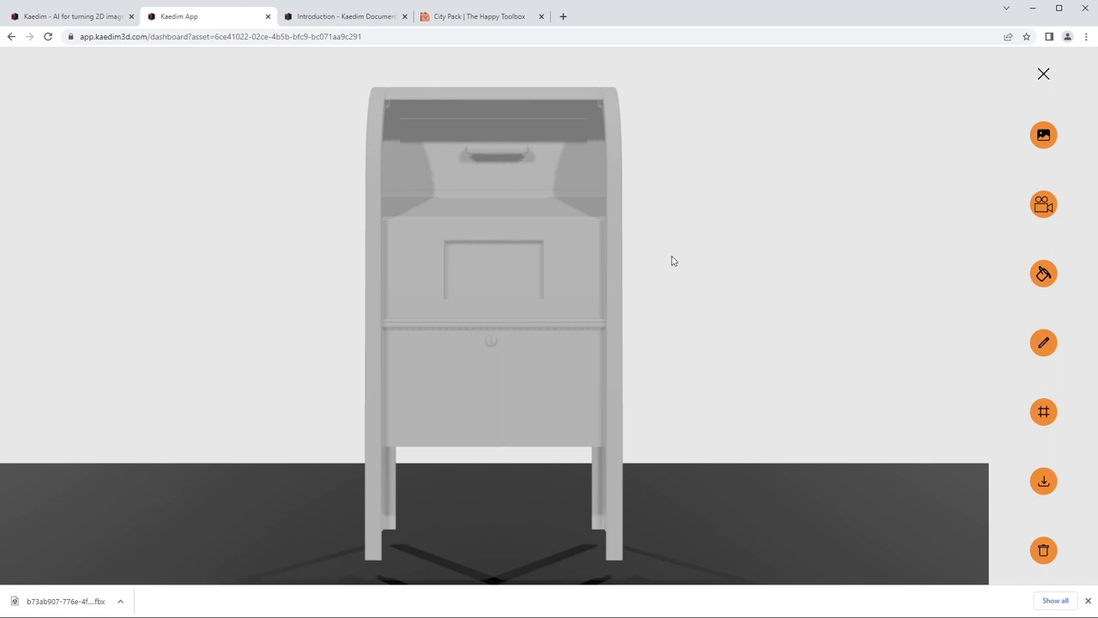
pyautogui.moveTo(672, 260); pyautogui.dragTo(494, 222)
pyautogui.scroll(5, 510, 193)
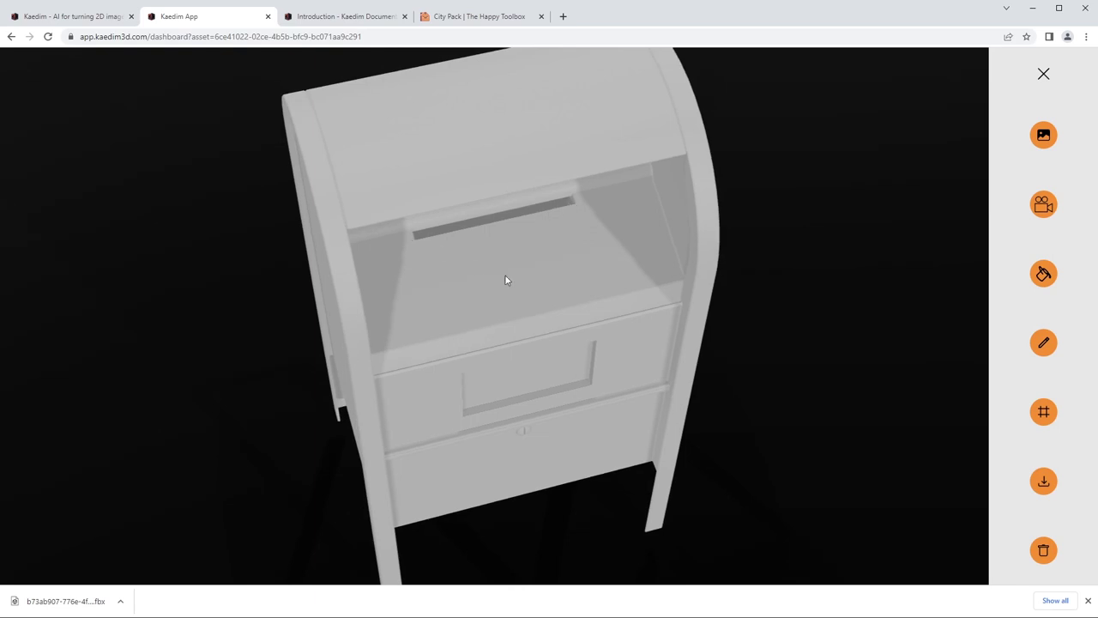
pyautogui.moveTo(506, 280); pyautogui.dragTo(530, 223)
pyautogui.scroll(5, 524, 421)
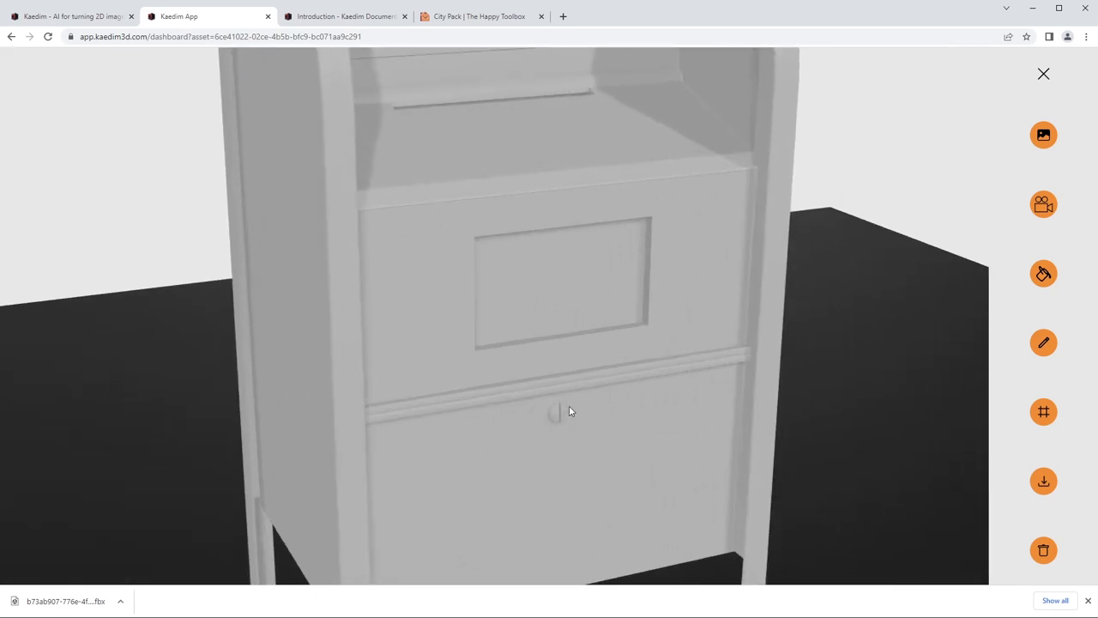
pyautogui.scroll(-5, 568, 415)
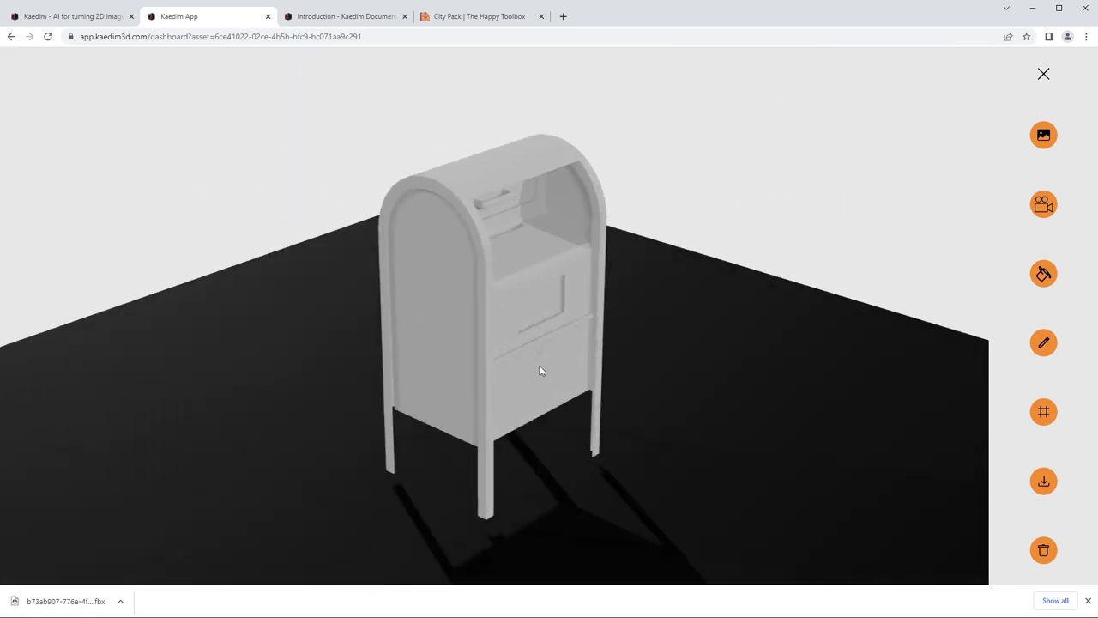
pyautogui.moveTo(541, 371); pyautogui.dragTo(561, 344)
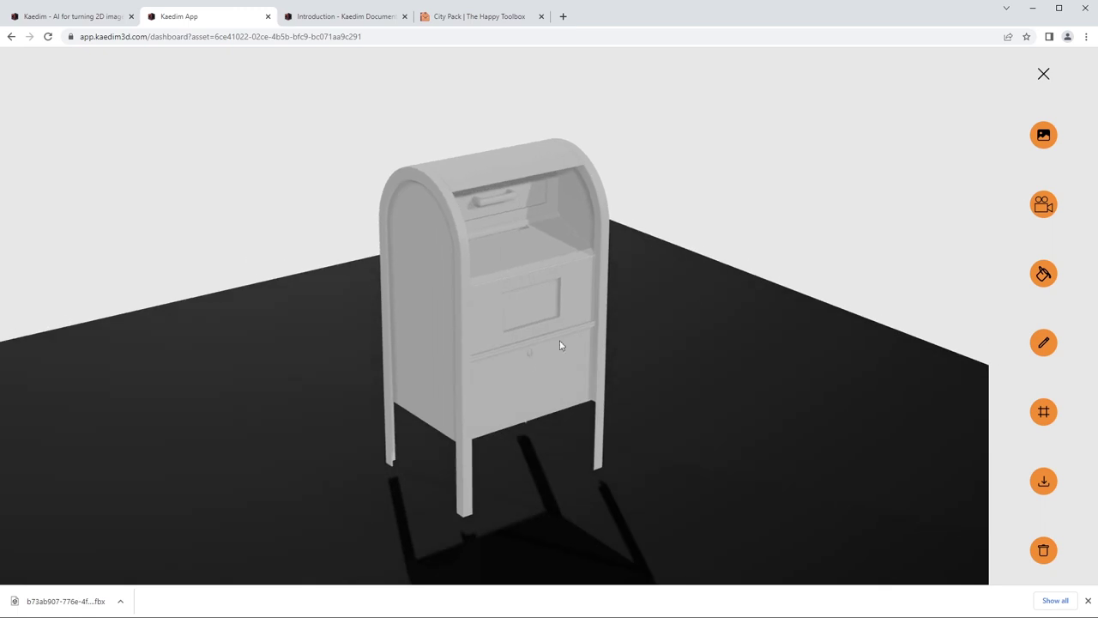
pyautogui.click(1046, 74)
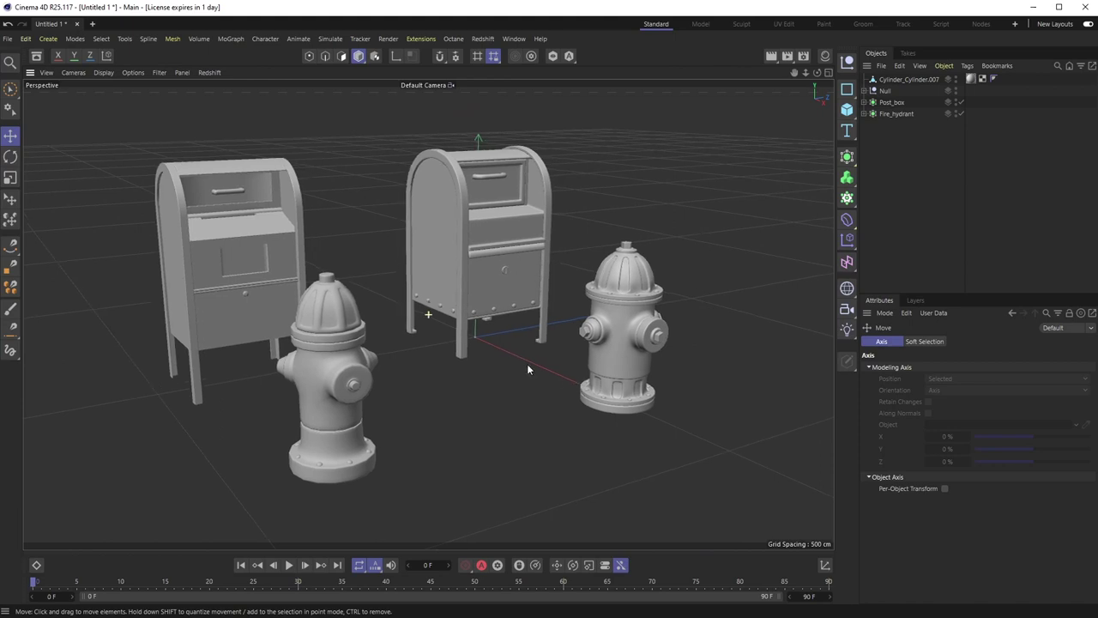
# Step: Browse the city prop asset library, then orbit around the post boxes and hydrants
pyautogui.click(36, 56)
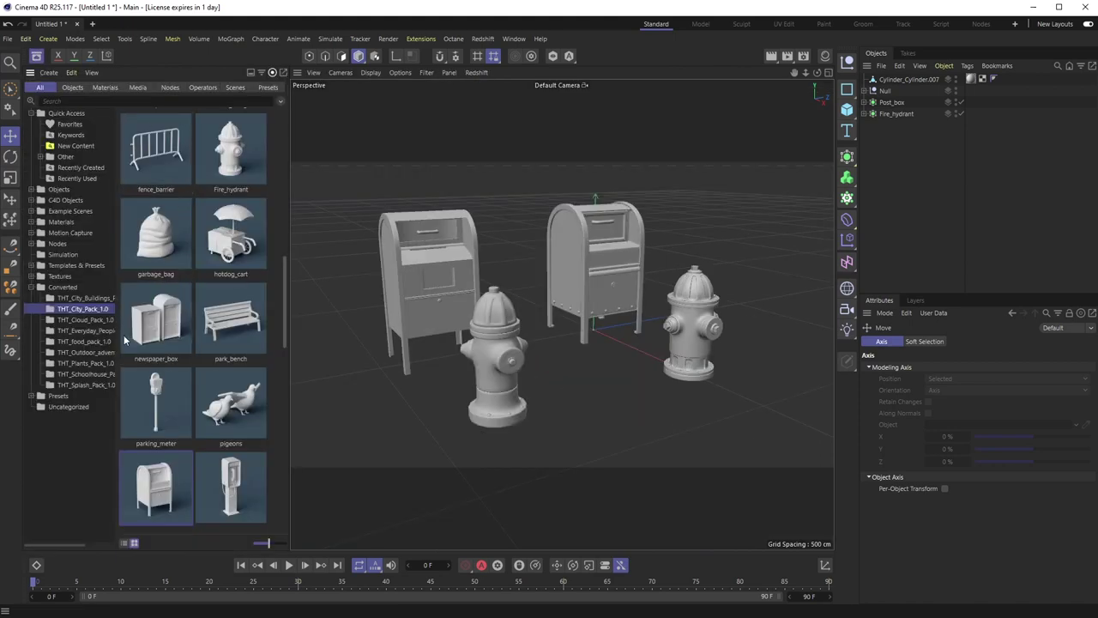
pyautogui.moveTo(287, 300)
pyautogui.mouseDown()
pyautogui.moveTo(290, 237)
pyautogui.moveTo(286, 323)
pyautogui.moveTo(301, 290)
pyautogui.mouseUp()
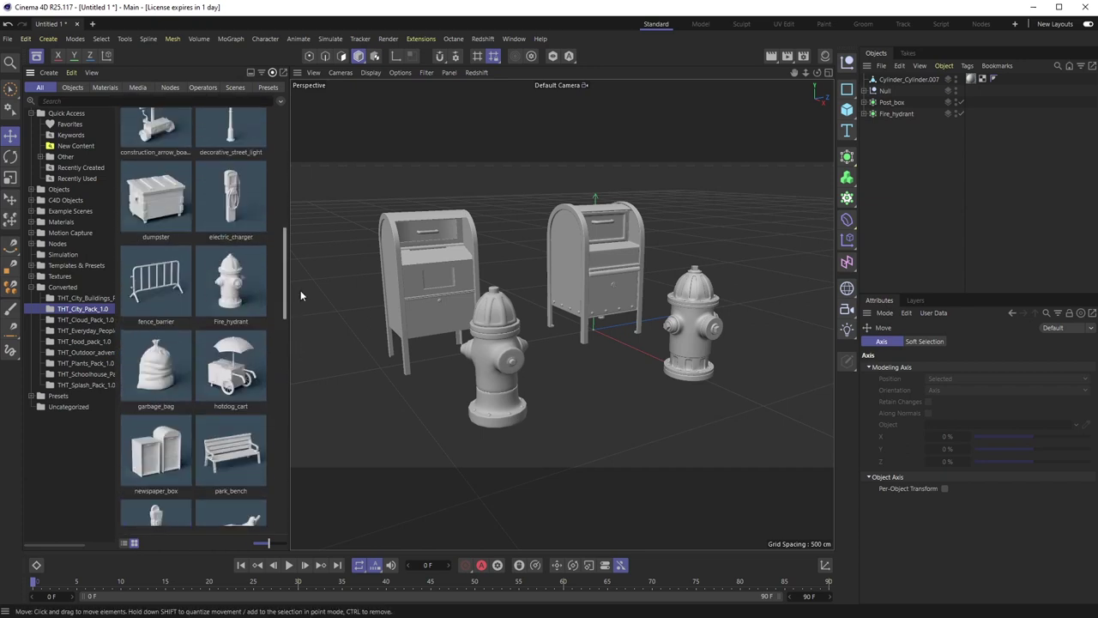
pyautogui.click(36, 55)
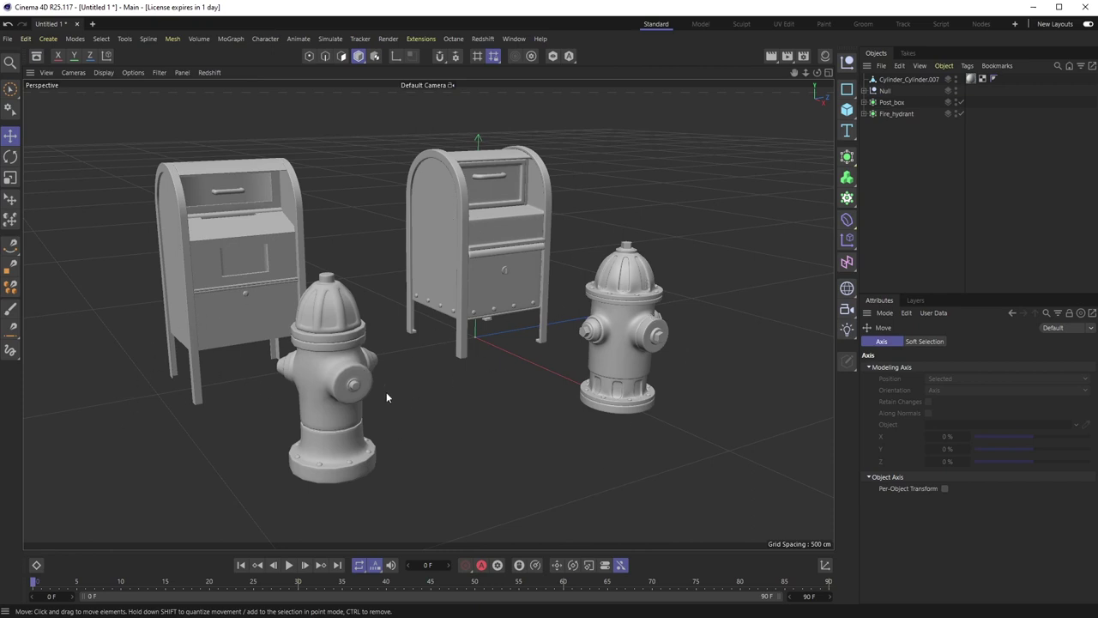
pyautogui.click(241, 247)
pyautogui.keyDown('alt'); pyautogui.moveTo(247, 228); pyautogui.dragTo(279, 208); pyautogui.keyUp('alt')
pyautogui.scroll(10, 278, 207)
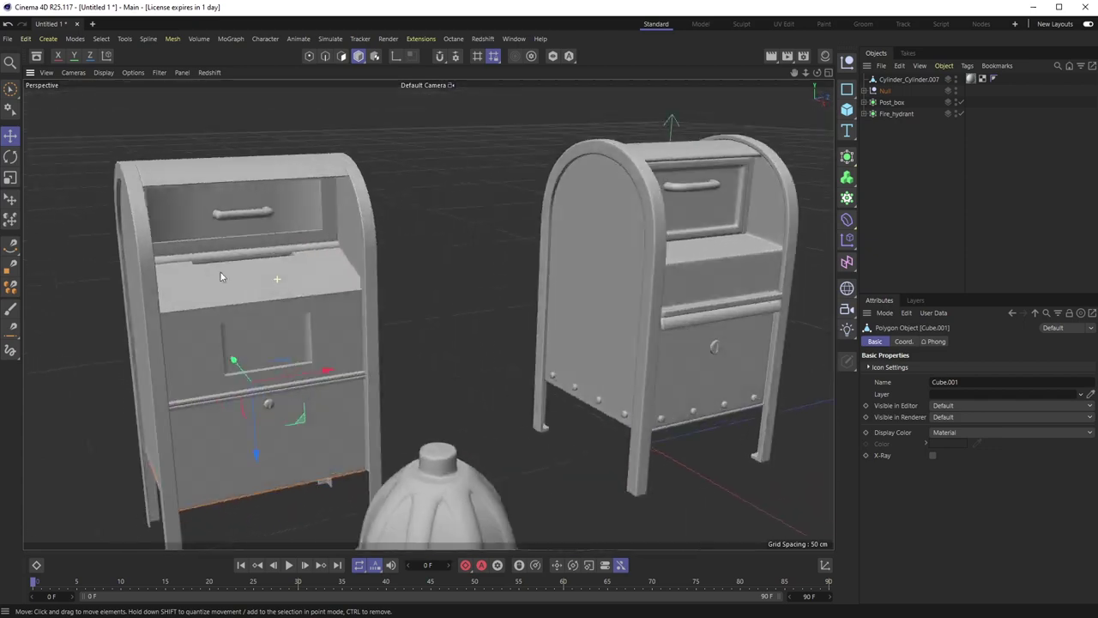
pyautogui.keyDown('alt'); pyautogui.moveTo(221, 276); pyautogui.dragTo(226, 254); pyautogui.keyUp('alt')
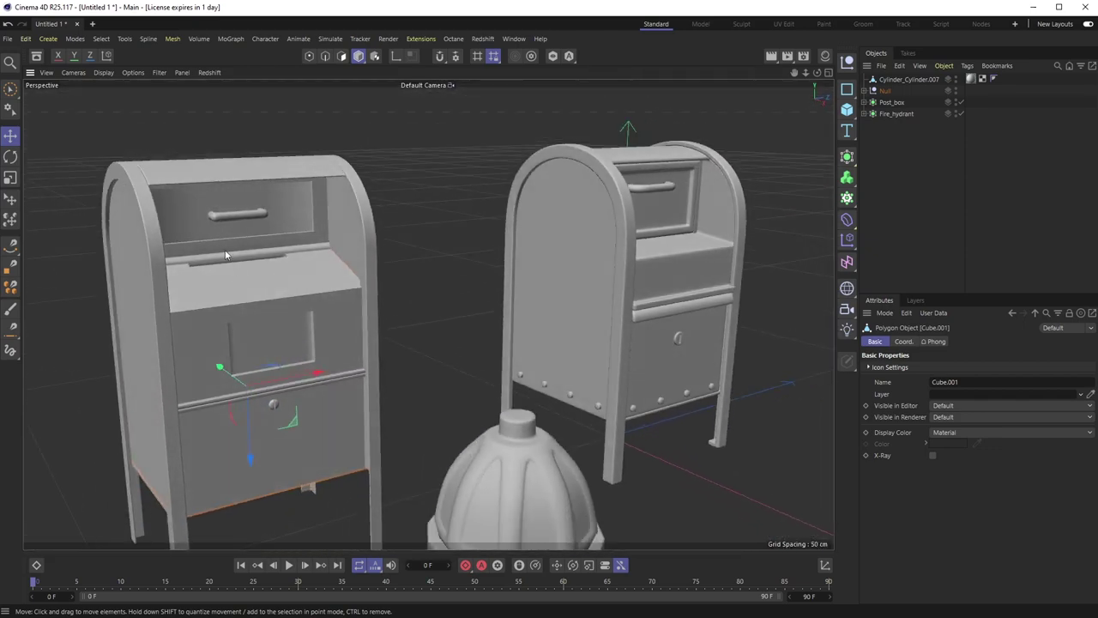
# Step: Expand Post_box and switch off its subdivision smoothing
pyautogui.click(865, 102)
pyautogui.click(891, 102)
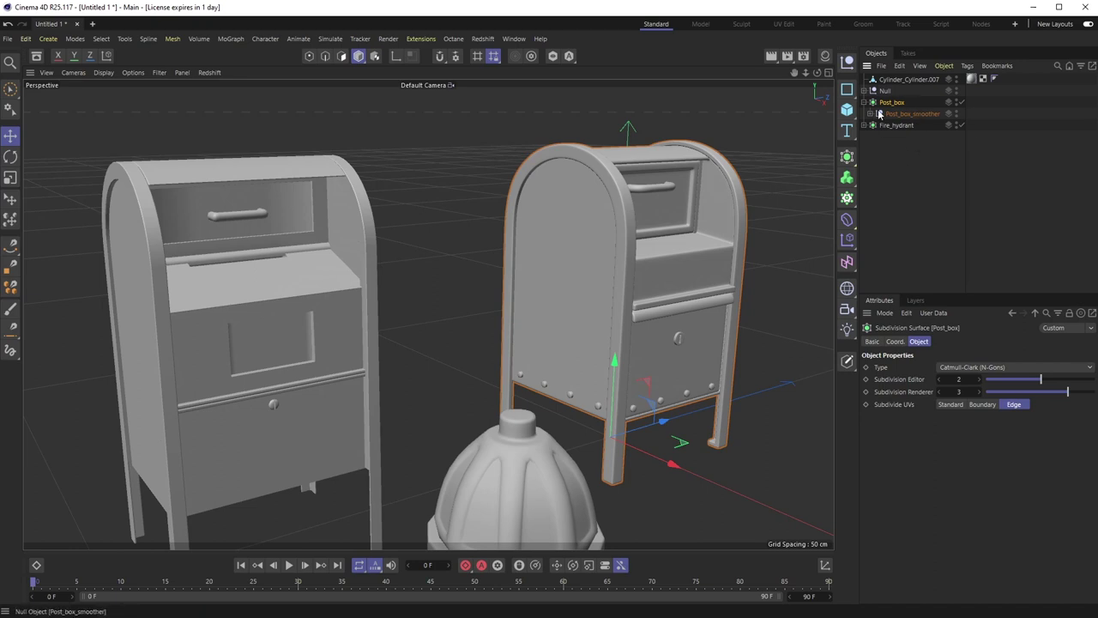
pyautogui.click(961, 102)
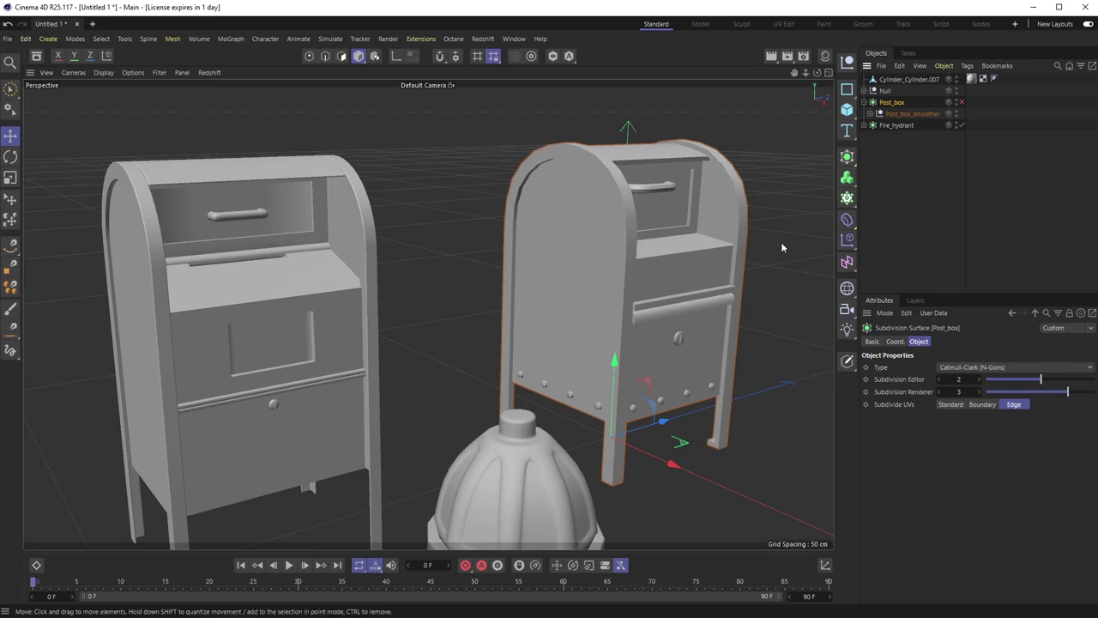
# Step: Switch the viewport to Gouraud Shading (Lines) and orbit to compare the post box wireframes
pyautogui.press('n')
pyautogui.press('b')
pyautogui.keyDown('alt'); pyautogui.moveTo(782, 247); pyautogui.dragTo(212, 184); pyautogui.keyUp('alt')
pyautogui.scroll(-5, 277, 232)
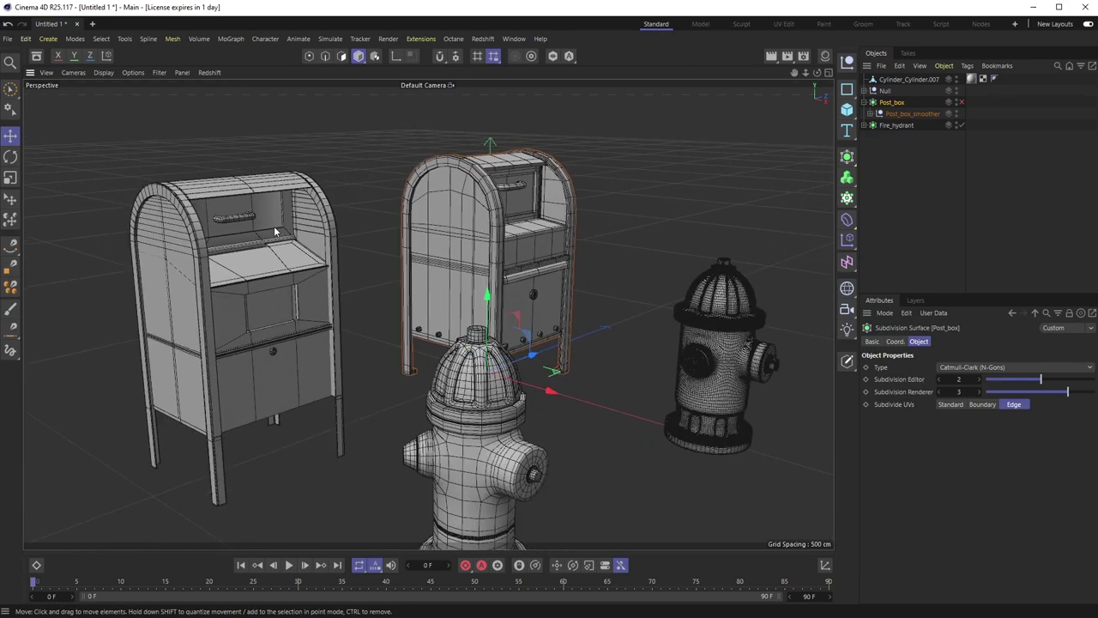
pyautogui.scroll(5, 468, 302)
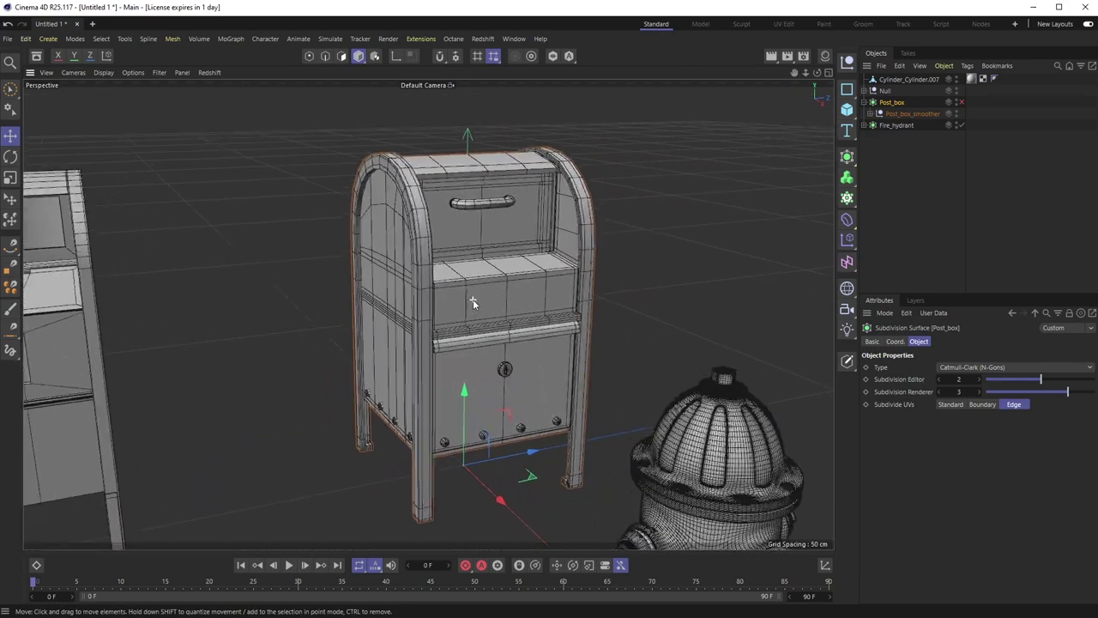
pyautogui.scroll(6, 472, 299)
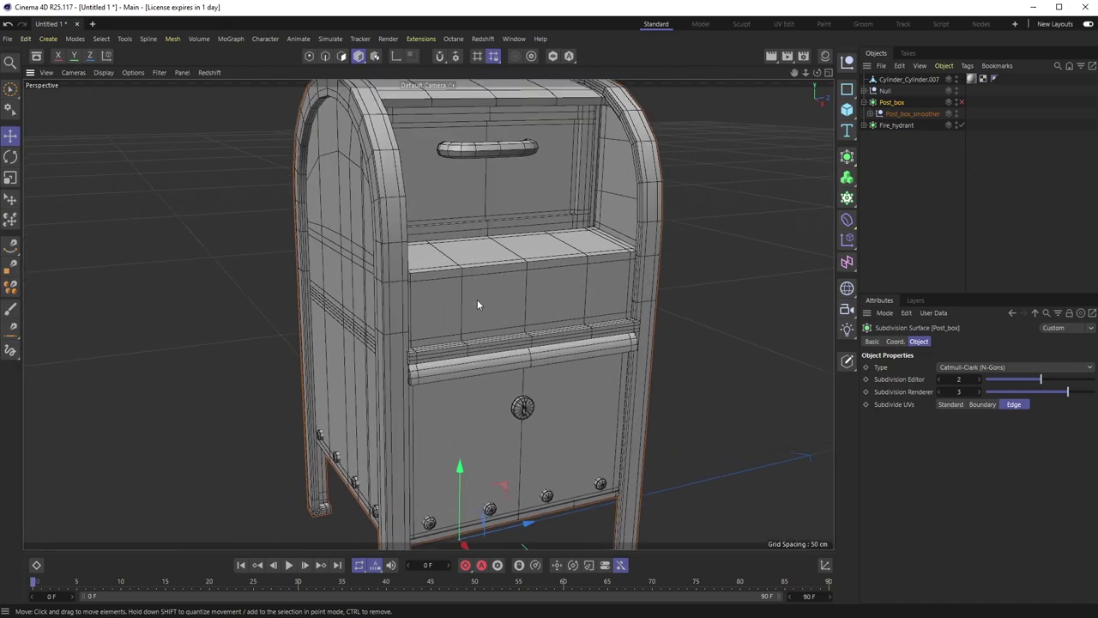
pyautogui.scroll(-1, 447, 306)
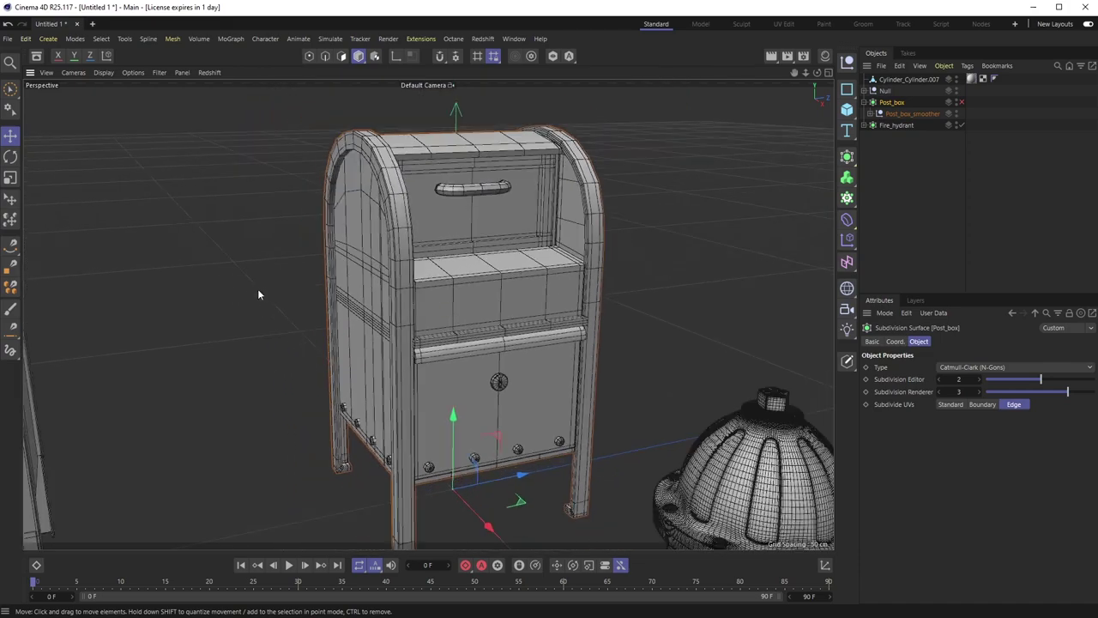
pyautogui.keyDown('alt'); pyautogui.moveTo(257, 288); pyautogui.dragTo(310, 300); pyautogui.keyUp('alt')
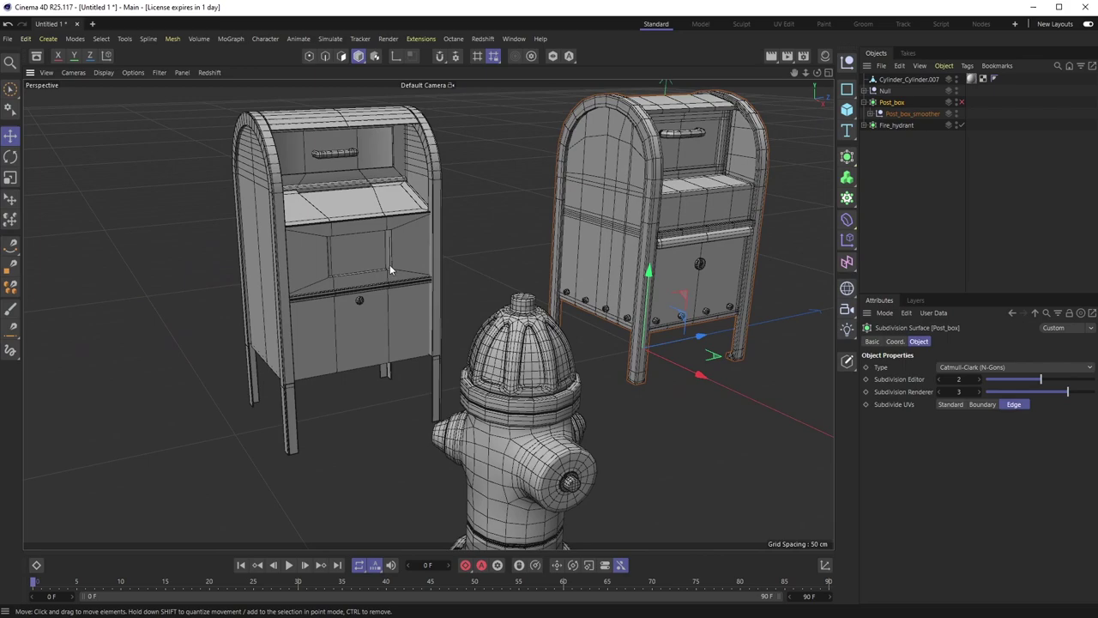
pyautogui.keyDown('alt'); pyautogui.moveTo(390, 270); pyautogui.dragTo(332, 340); pyautogui.keyUp('alt')
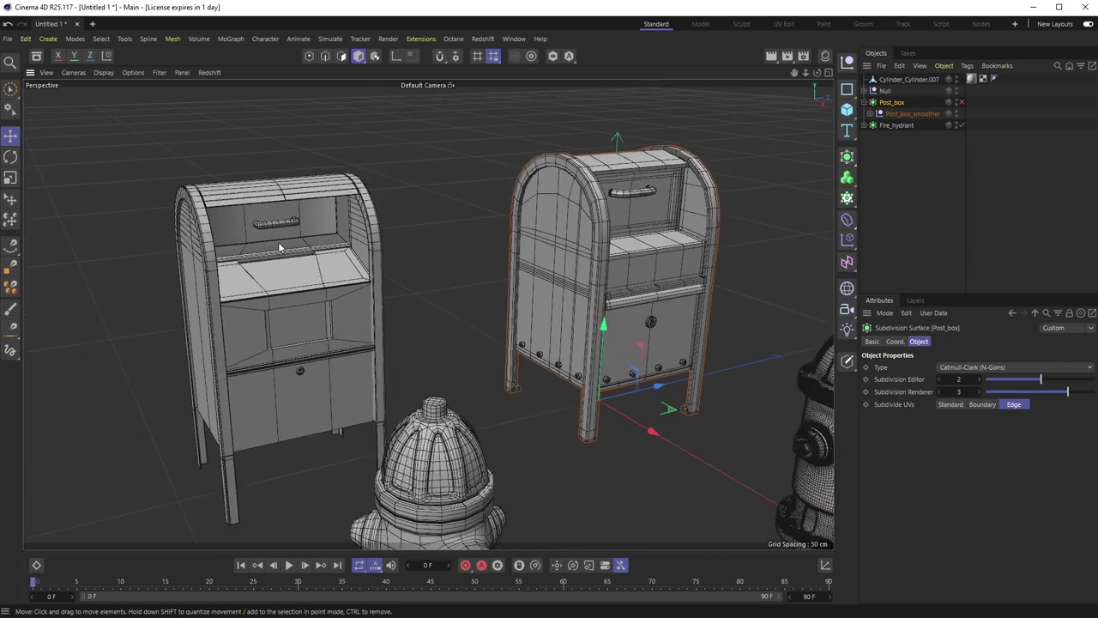
pyautogui.keyDown('alt'); pyautogui.moveTo(548, 266); pyautogui.dragTo(553, 289); pyautogui.keyUp('alt')
pyautogui.scroll(3, 553, 288)
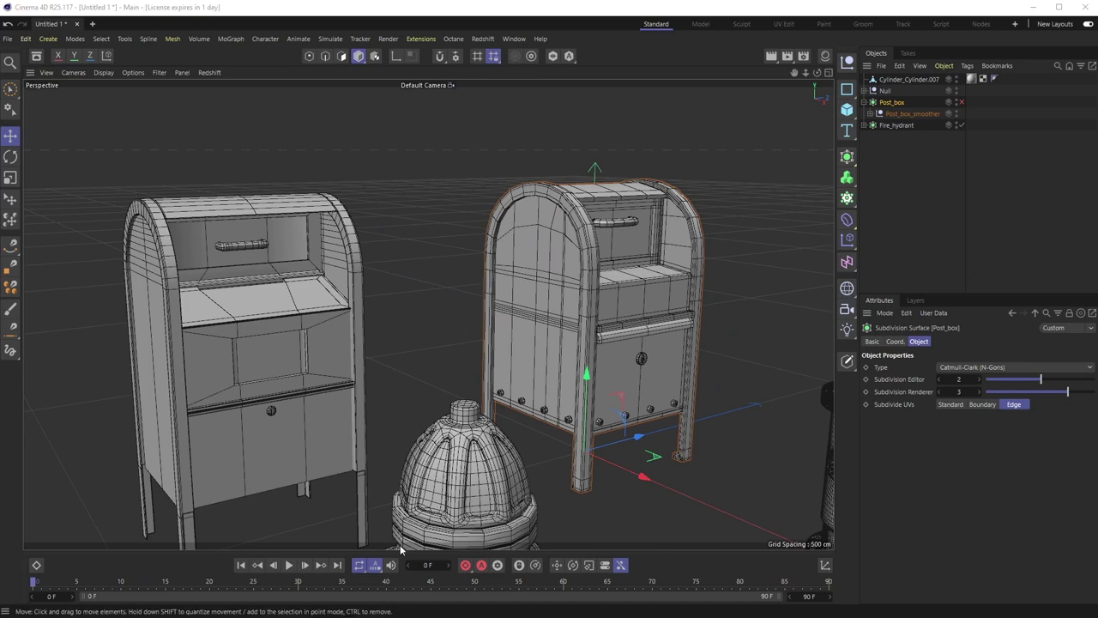
# Step: Check the street items reference image, then undo the last change
pyautogui.hotkey('alt', 'Tab')
pyautogui.scroll(5, 441, 289)
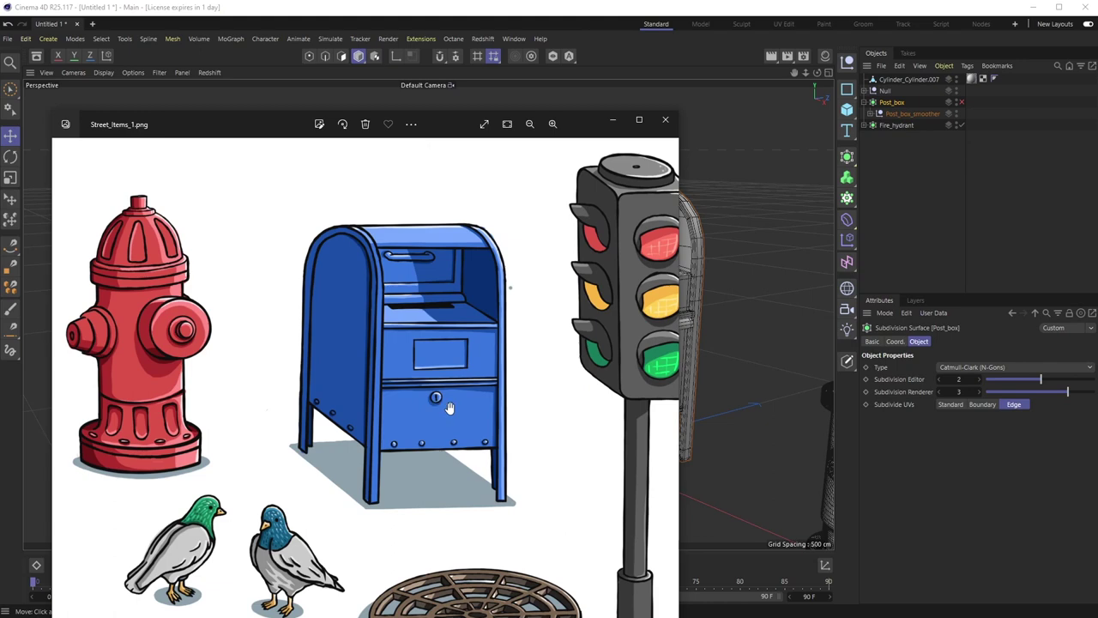
pyautogui.click(238, 94)
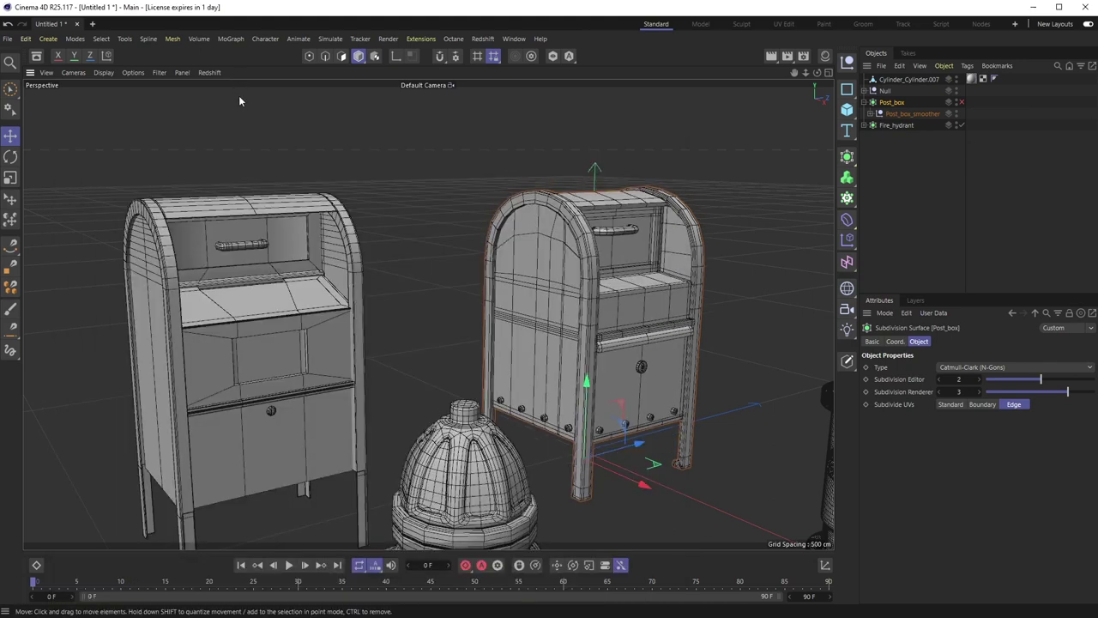
pyautogui.hotkey('ctrl', 'z')
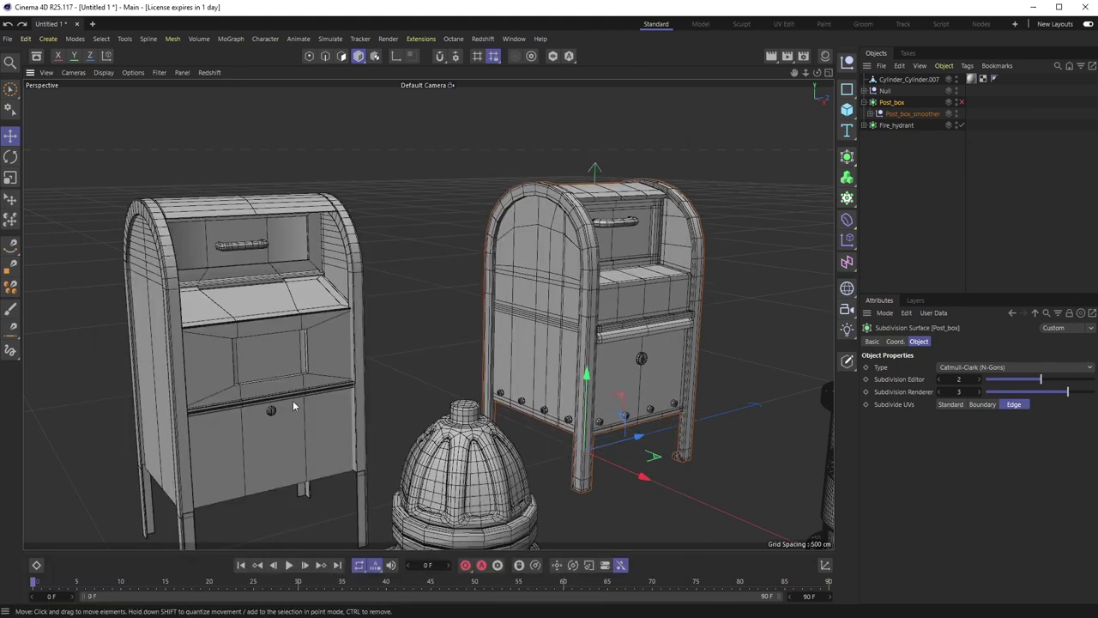
# Step: Orbit in and pan so both mailboxes and both hydrants are framed close together
pyautogui.scroll(12, 269, 419)
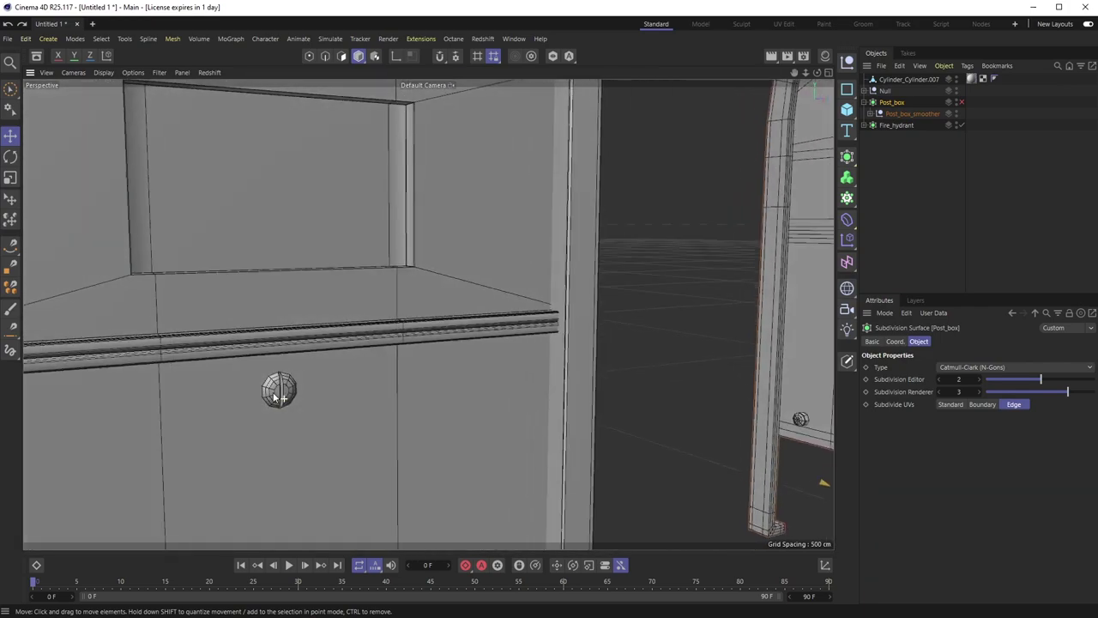
pyautogui.scroll(-10, 259, 396)
pyautogui.keyDown('alt'); pyautogui.moveTo(258, 397); pyautogui.dragTo(577, 400); pyautogui.keyUp('alt')
pyautogui.scroll(10, 494, 374)
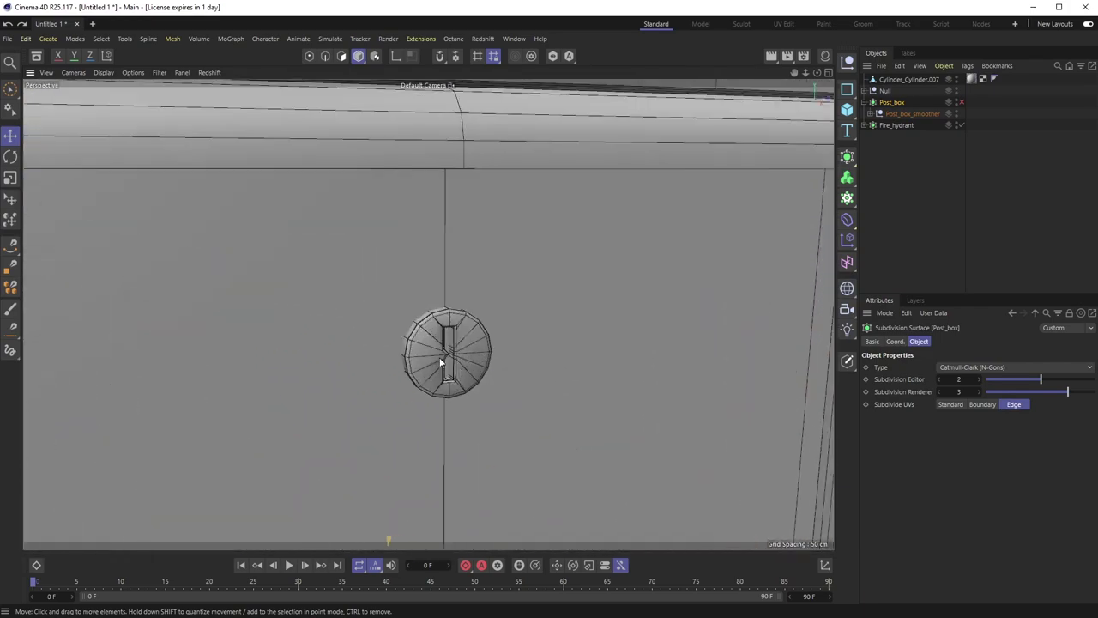
pyautogui.scroll(-12, 389, 349)
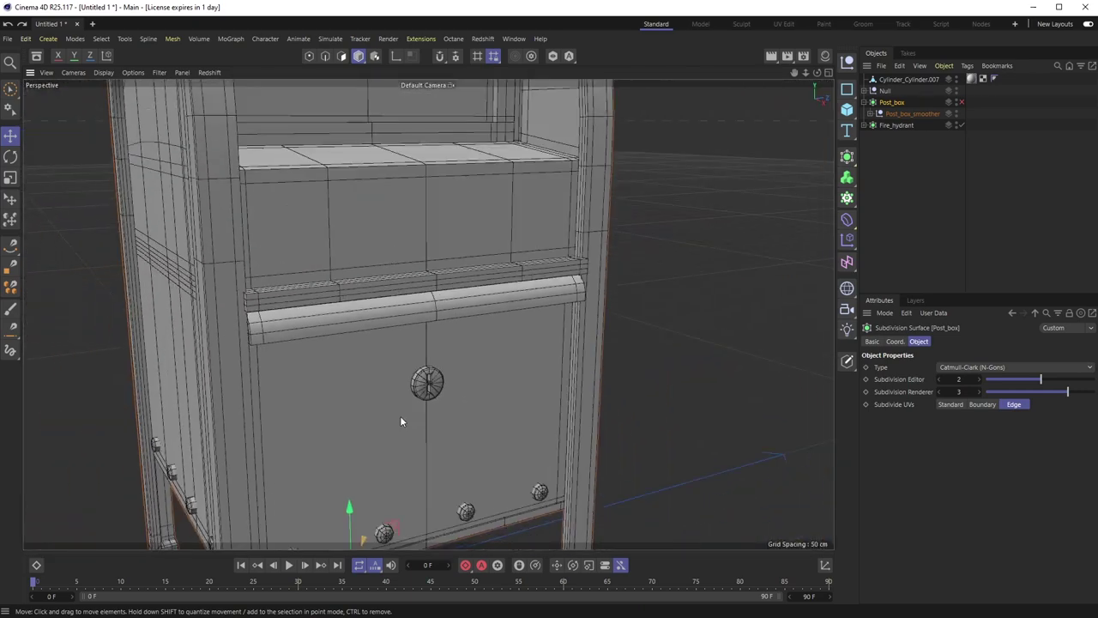
pyautogui.keyDown('alt'); pyautogui.moveTo(397, 417); pyautogui.dragTo(471, 325); pyautogui.keyUp('alt')
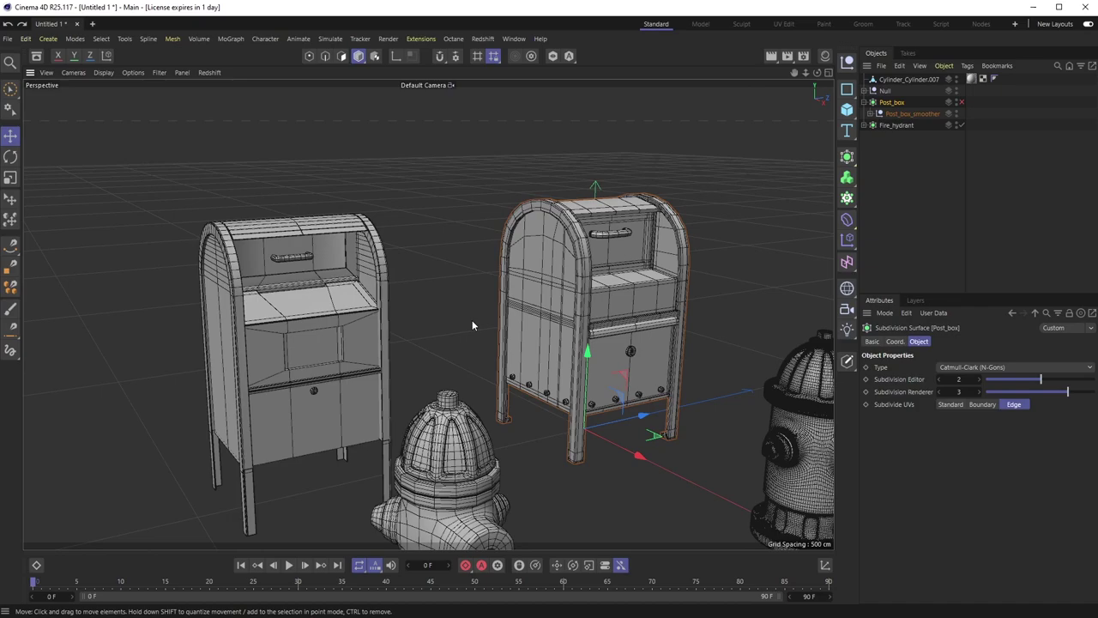
pyautogui.keyDown('alt'); pyautogui.moveTo(340, 334); pyautogui.dragTo(186, 248); pyautogui.keyUp('alt')
pyautogui.keyDown('alt'); pyautogui.moveTo(199, 275); pyautogui.dragTo(355, 245, button='middle'); pyautogui.keyUp('alt')
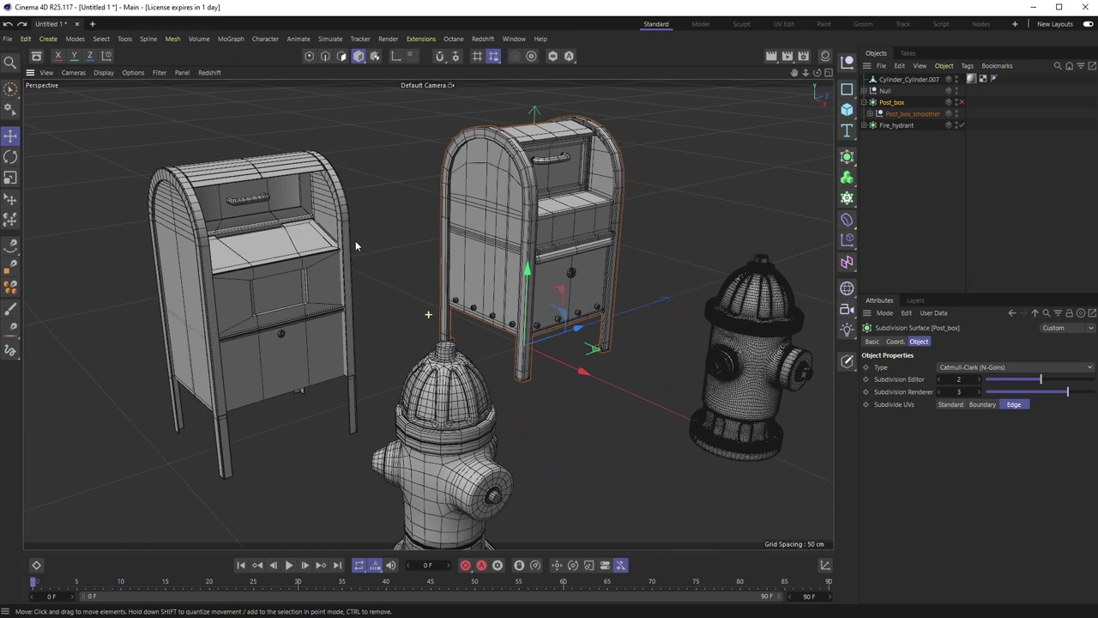
# Step: Expand the Null group and click through its mailbox parts: Cube.001, Cube.002, Cube.006 and screw
pyautogui.click(883, 79)
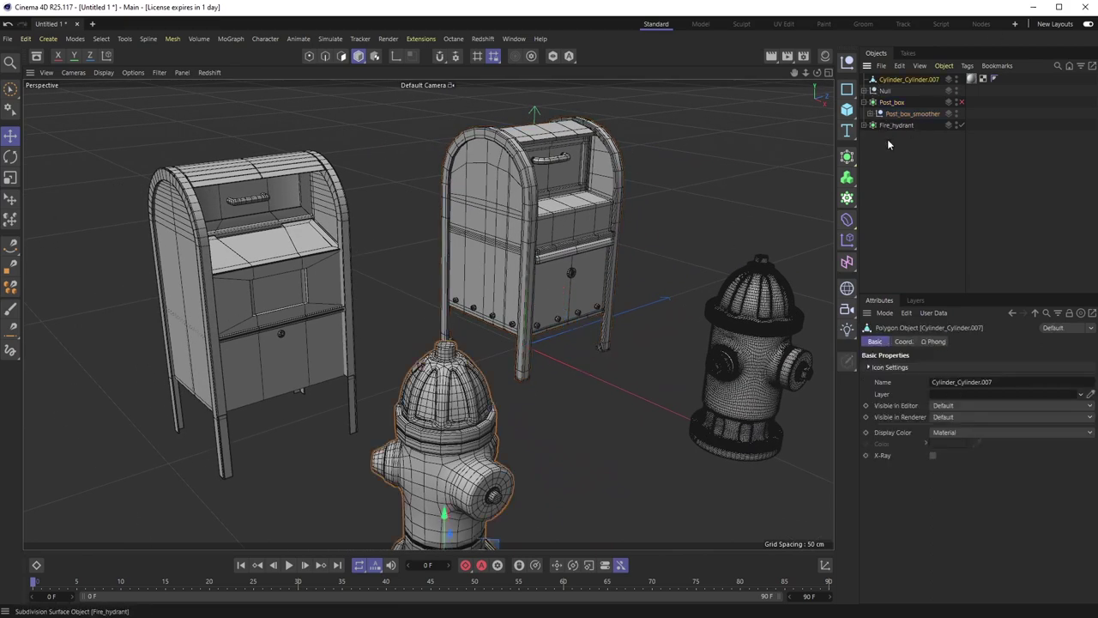
pyautogui.click(883, 94)
pyautogui.click(867, 91)
pyautogui.click(898, 102)
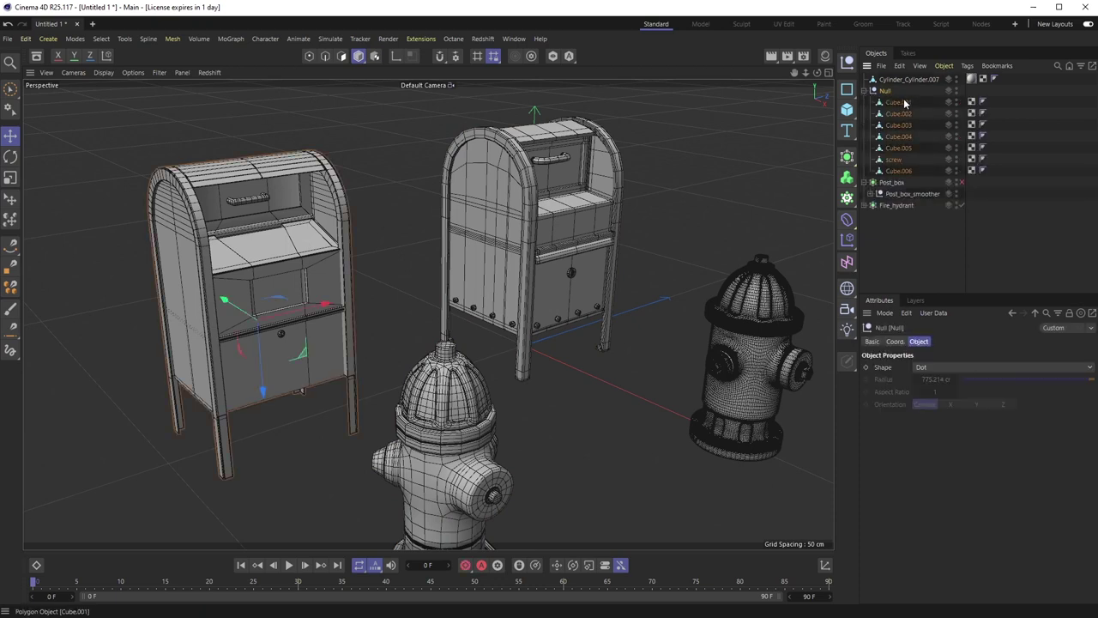
pyautogui.click(897, 113)
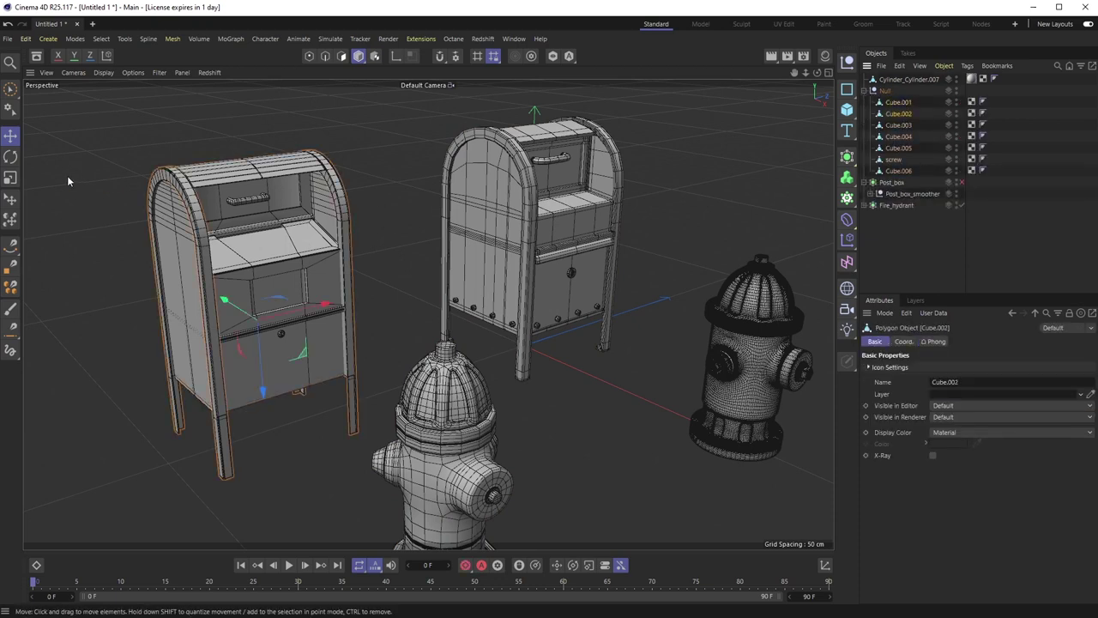
pyautogui.click(248, 202)
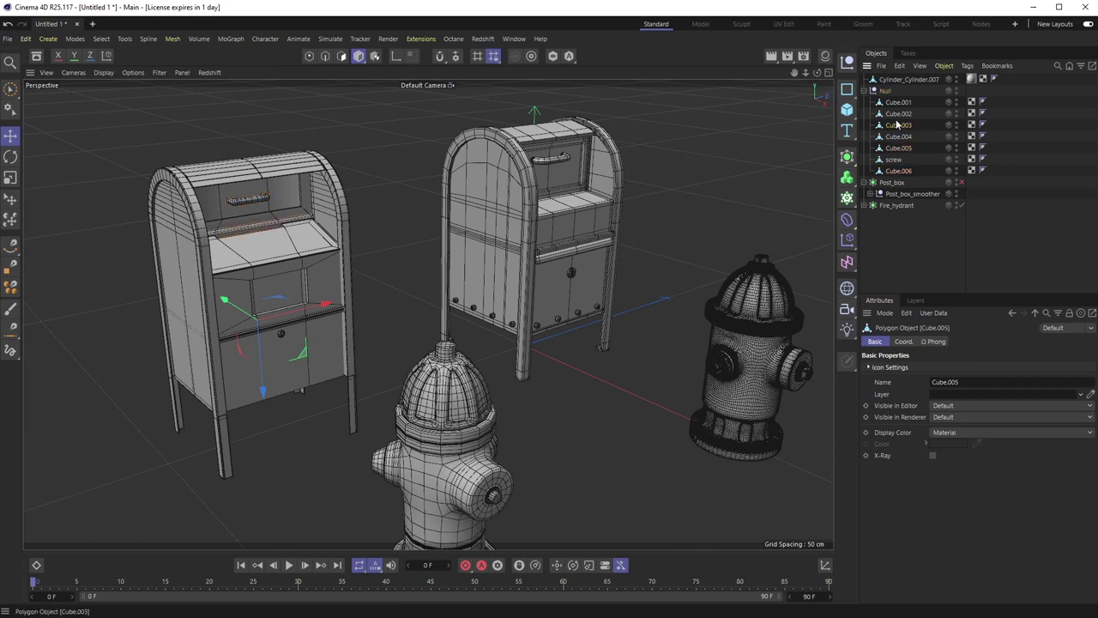
pyautogui.click(892, 160)
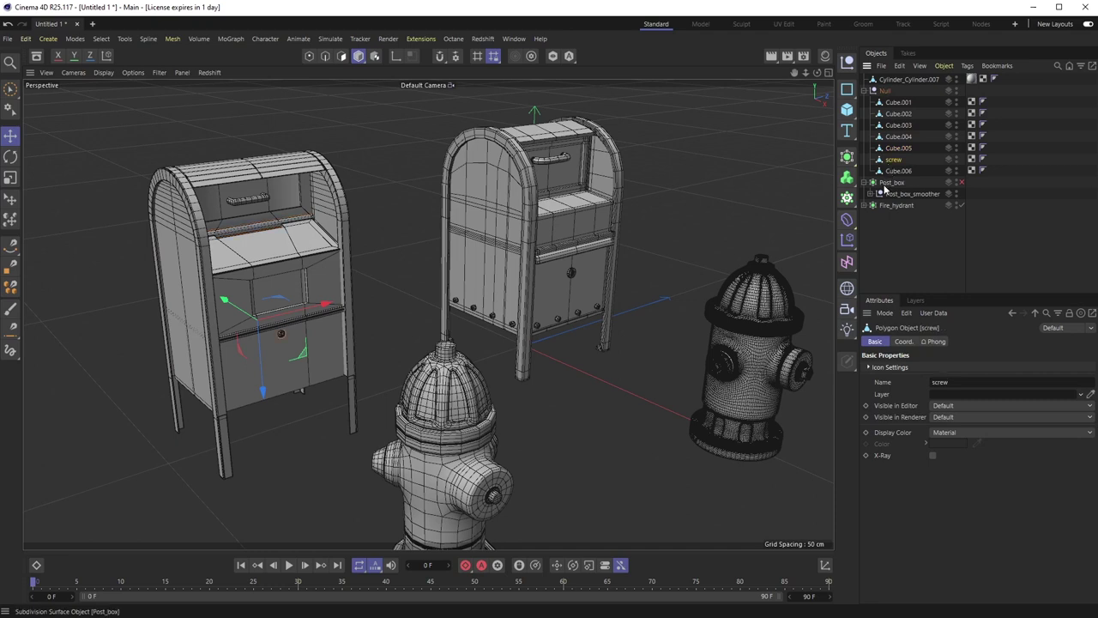
pyautogui.click(897, 170)
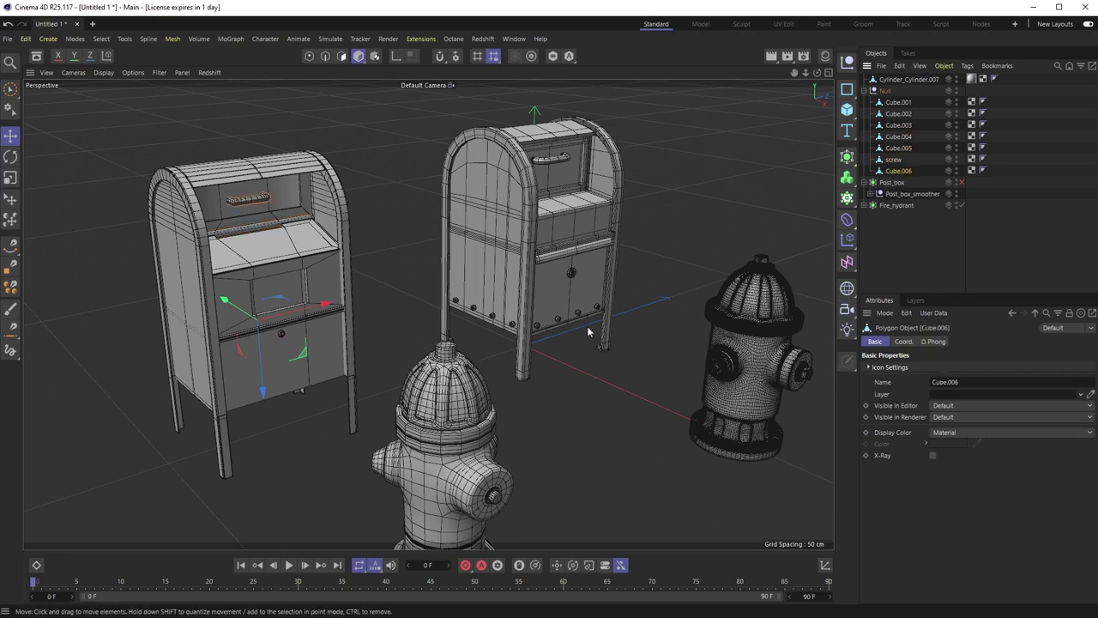
# Step: Select Cube.001 and pull it out in front of the left mailbox's shell
pyautogui.click(323, 211)
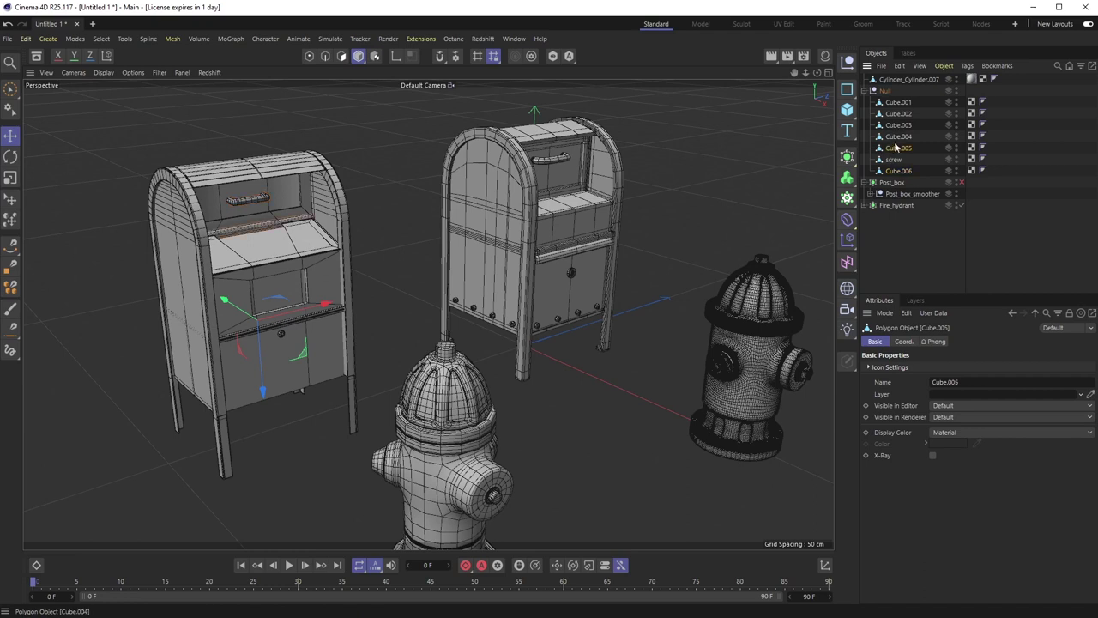
pyautogui.click(293, 196)
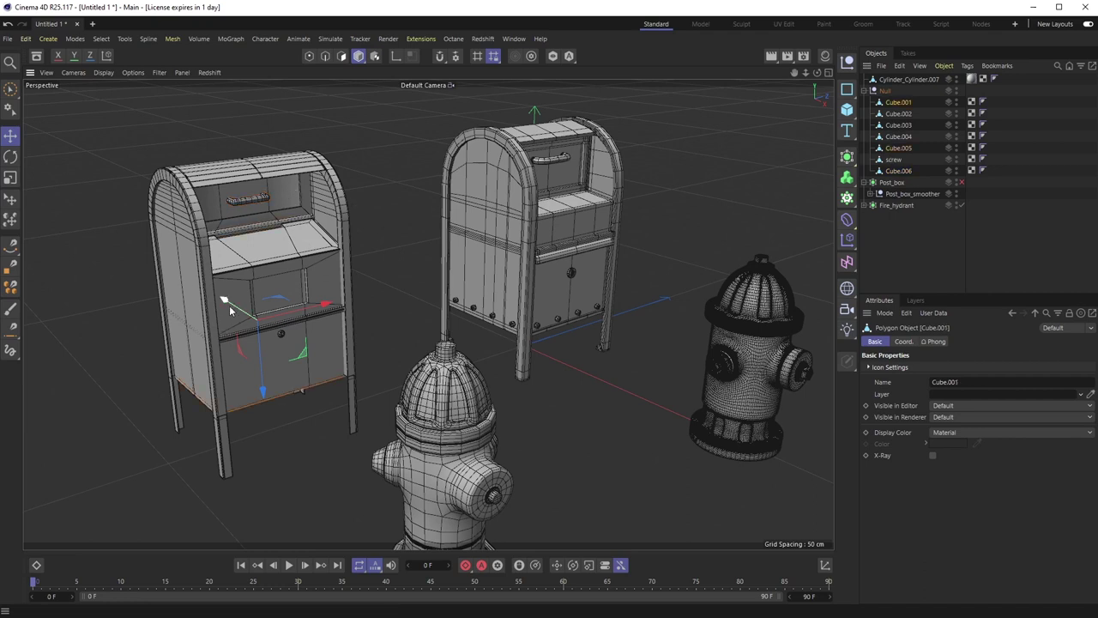
pyautogui.keyDown('alt'); pyautogui.moveTo(271, 226); pyautogui.dragTo(258, 197); pyautogui.keyUp('alt')
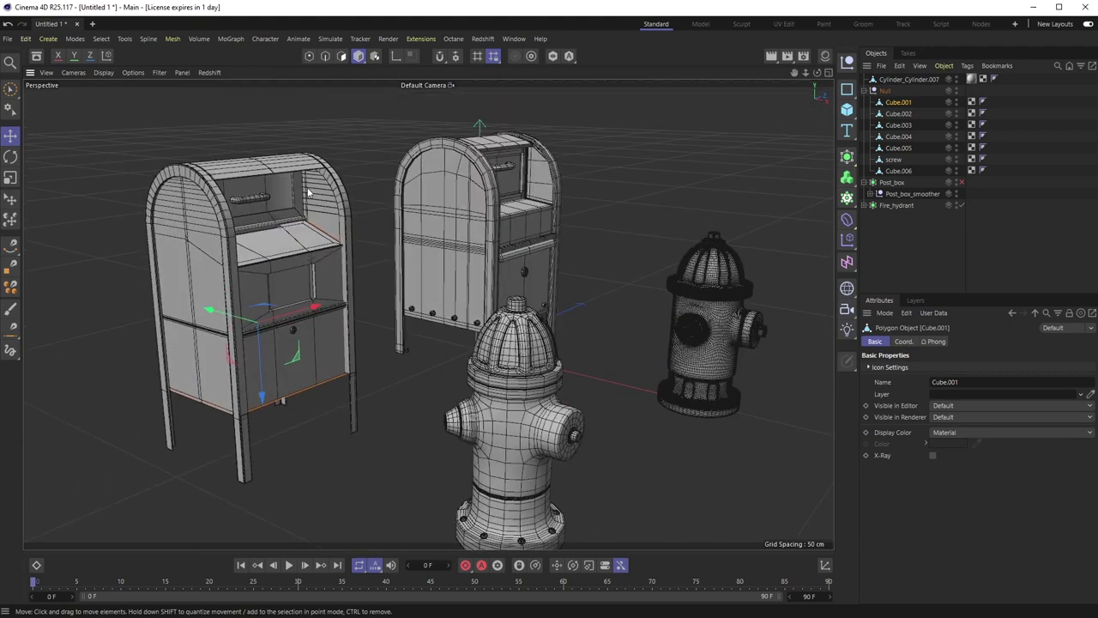
pyautogui.moveTo(245, 266); pyautogui.dragTo(365, 318)
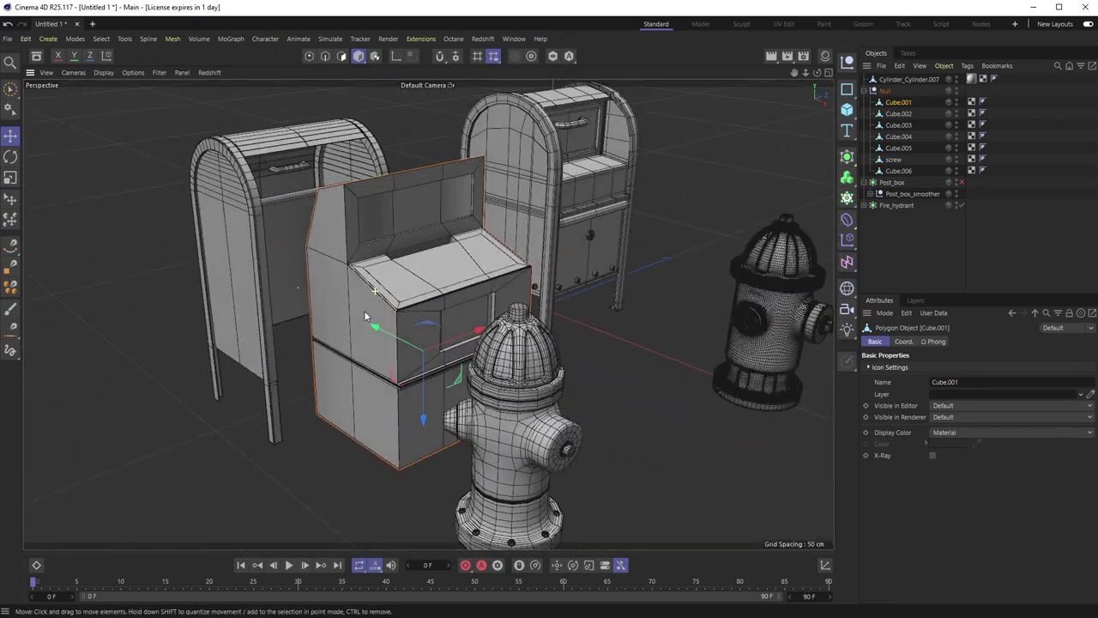
# Step: Undo the Cube.001 move and rotate the right mailbox's door open
pyautogui.hotkey('ctrl', 'z')
pyautogui.click(603, 149)
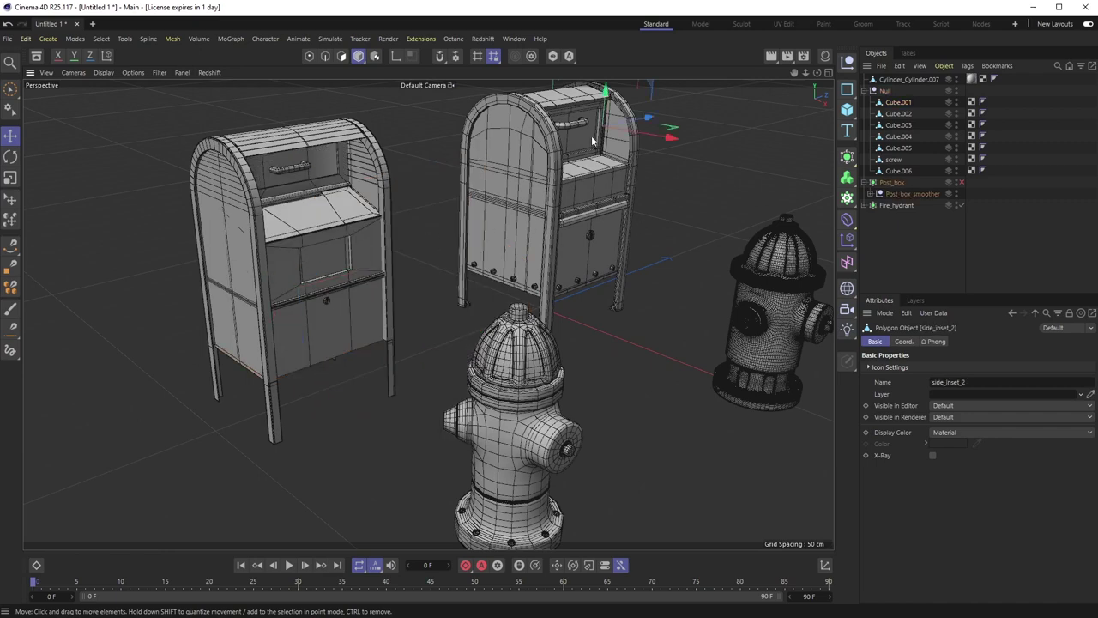
pyautogui.scroll(-5, 439, 261)
pyautogui.scroll(3, 440, 261)
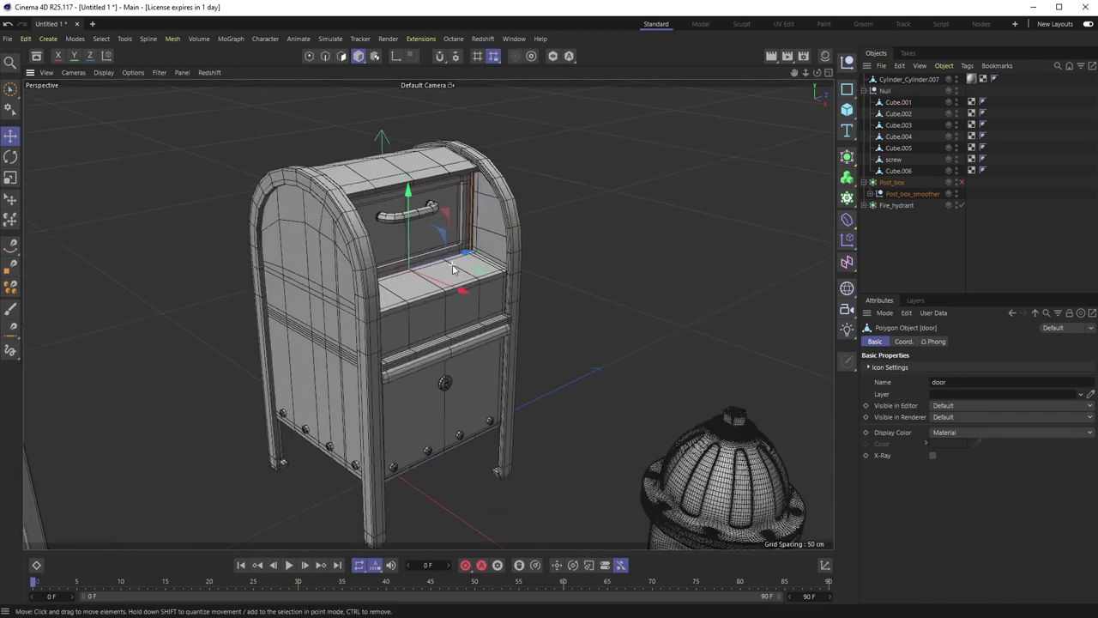
pyautogui.press('r')
pyautogui.moveTo(439, 282); pyautogui.dragTo(387, 340)
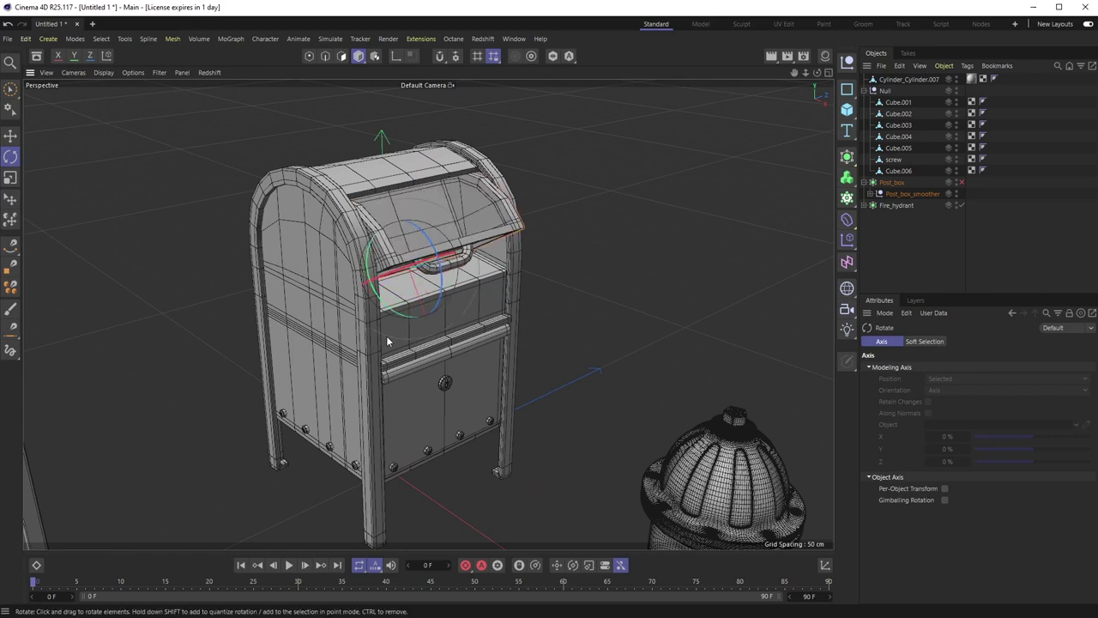
# Step: Orbit around to the hydrants and switch off Fire_hydrant's subdivision smoothing
pyautogui.keyDown('alt'); pyautogui.moveTo(315, 366); pyautogui.dragTo(376, 387); pyautogui.keyUp('alt')
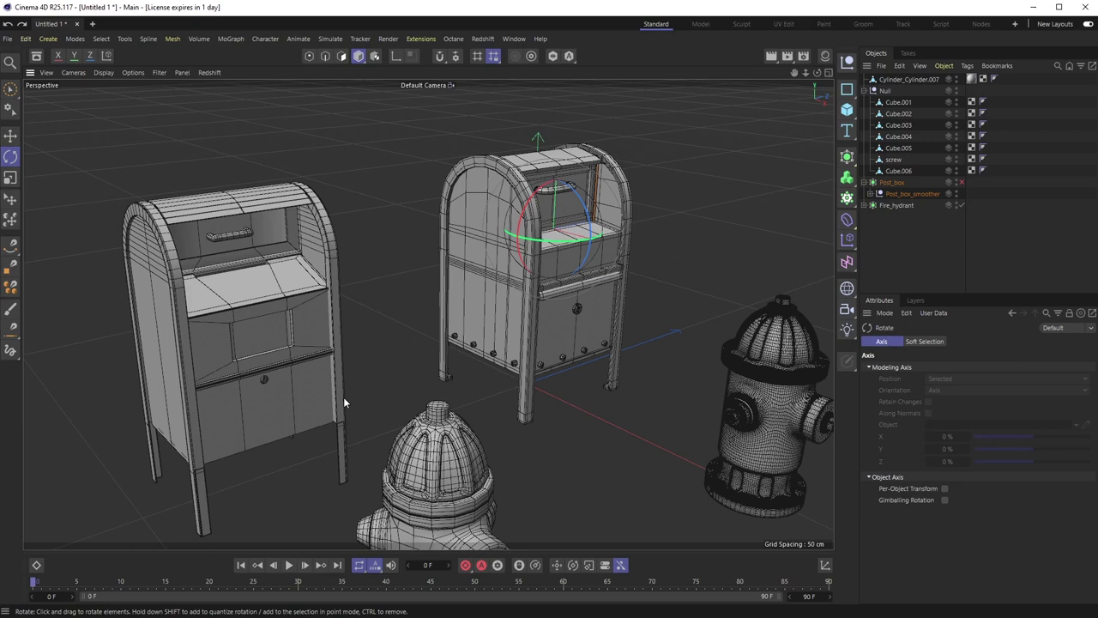
pyautogui.moveTo(367, 392)
pyautogui.keyDown('alt'); pyautogui.mouseDown()
pyautogui.moveTo(429, 314)
pyautogui.moveTo(212, 289)
pyautogui.moveTo(223, 285)
pyautogui.mouseUp(); pyautogui.keyUp('alt')
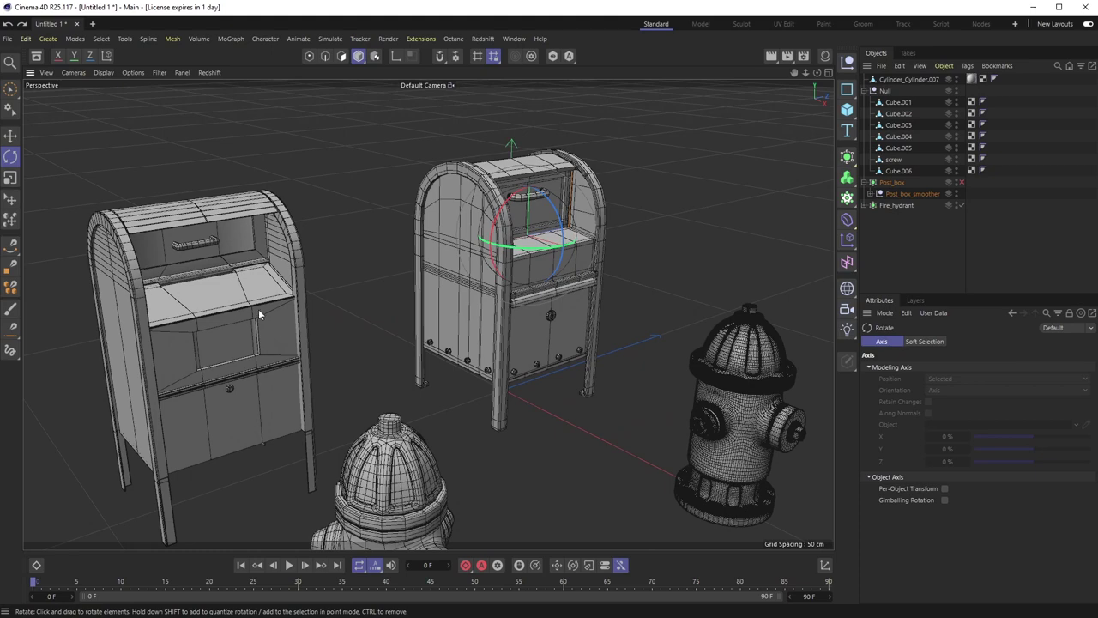
pyautogui.scroll(-10, 258, 312)
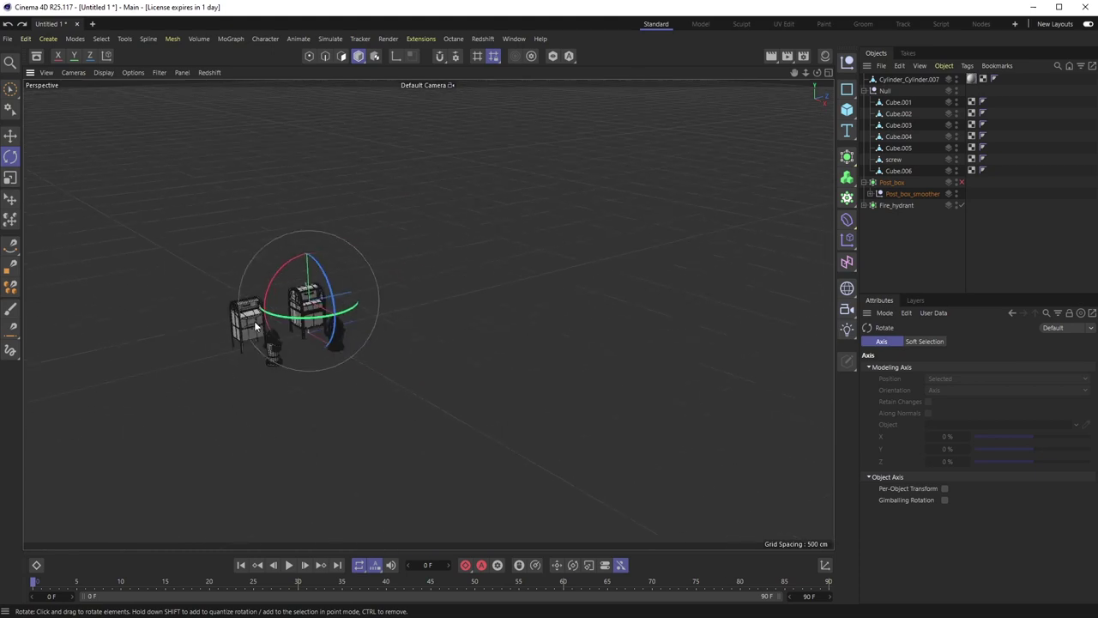
pyautogui.keyDown('alt'); pyautogui.moveTo(255, 326); pyautogui.dragTo(215, 358); pyautogui.keyUp('alt')
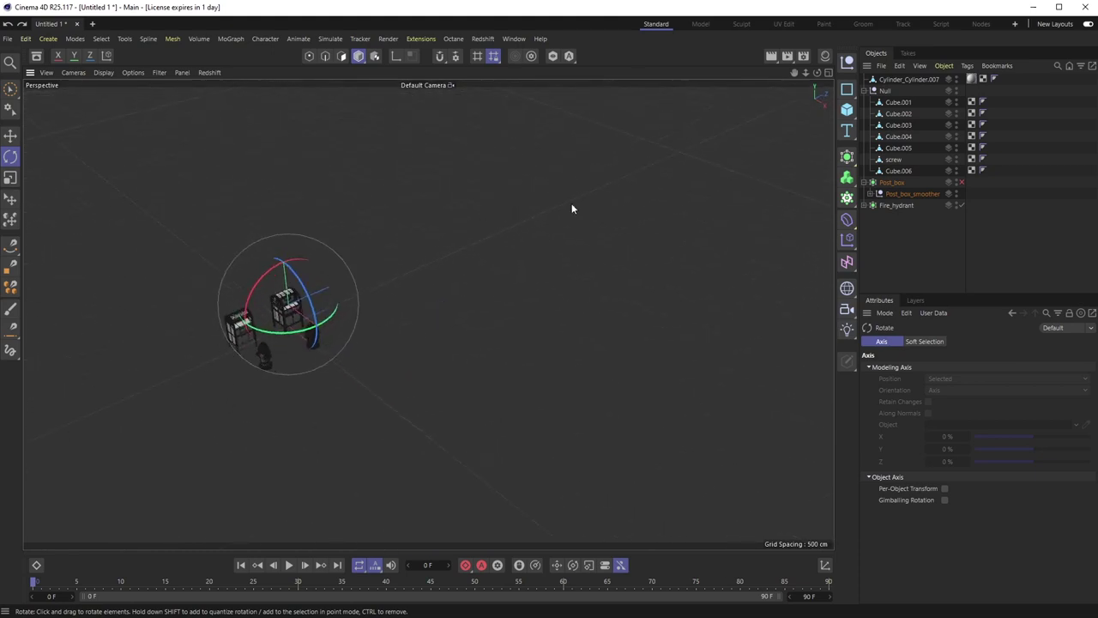
pyautogui.scroll(10, 222, 334)
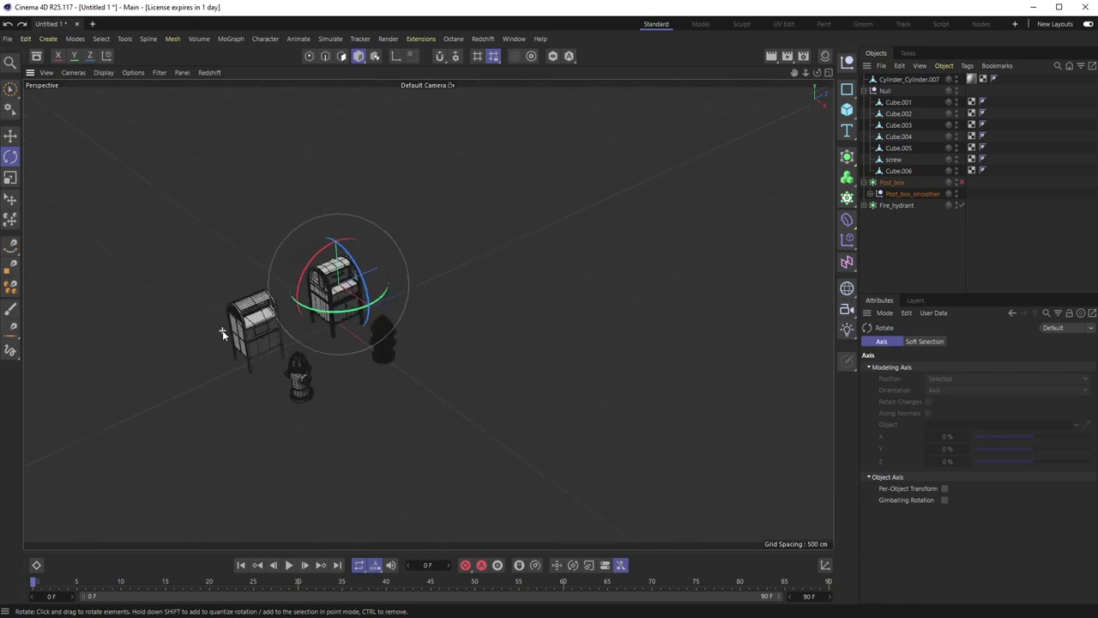
pyautogui.scroll(-5, 343, 292)
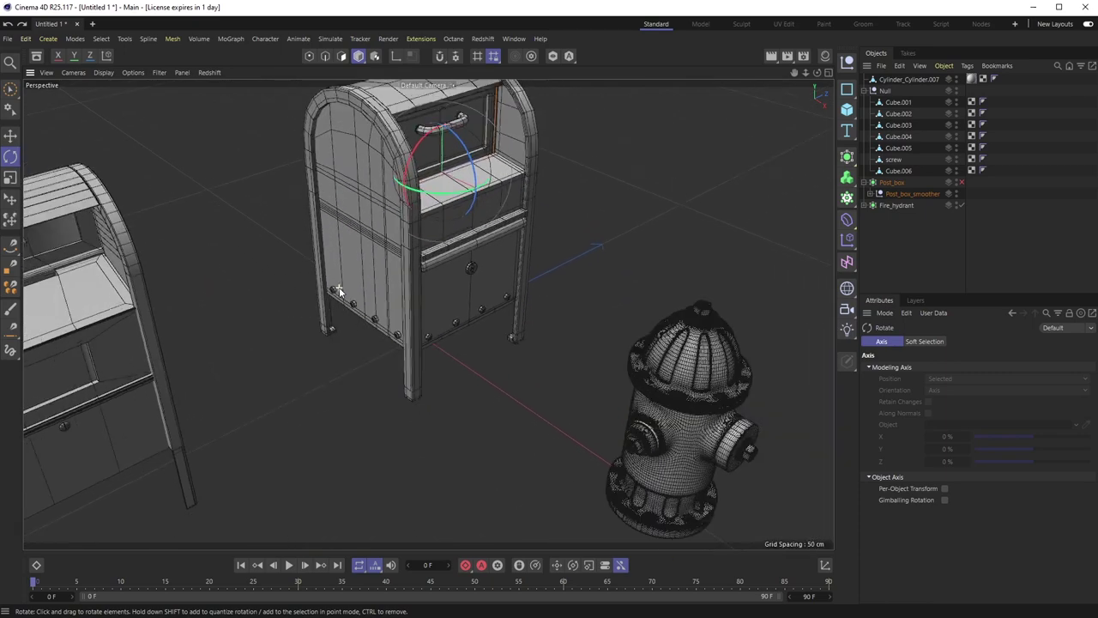
pyautogui.scroll(5, 212, 323)
pyautogui.keyDown('alt'); pyautogui.moveTo(178, 187); pyautogui.dragTo(601, 206); pyautogui.keyUp('alt')
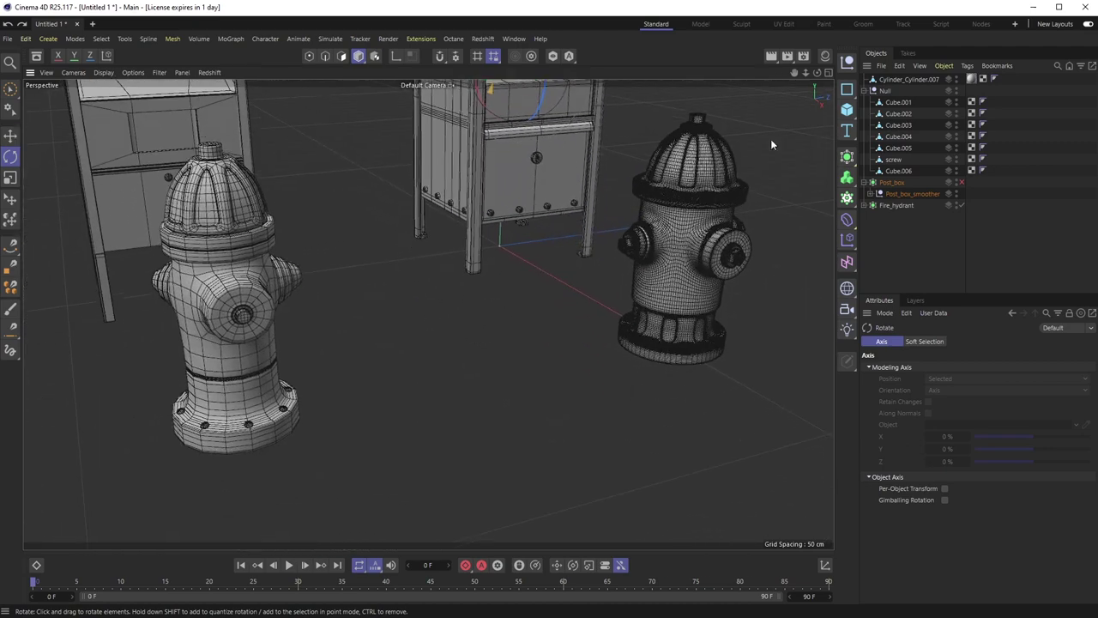
pyautogui.click(961, 206)
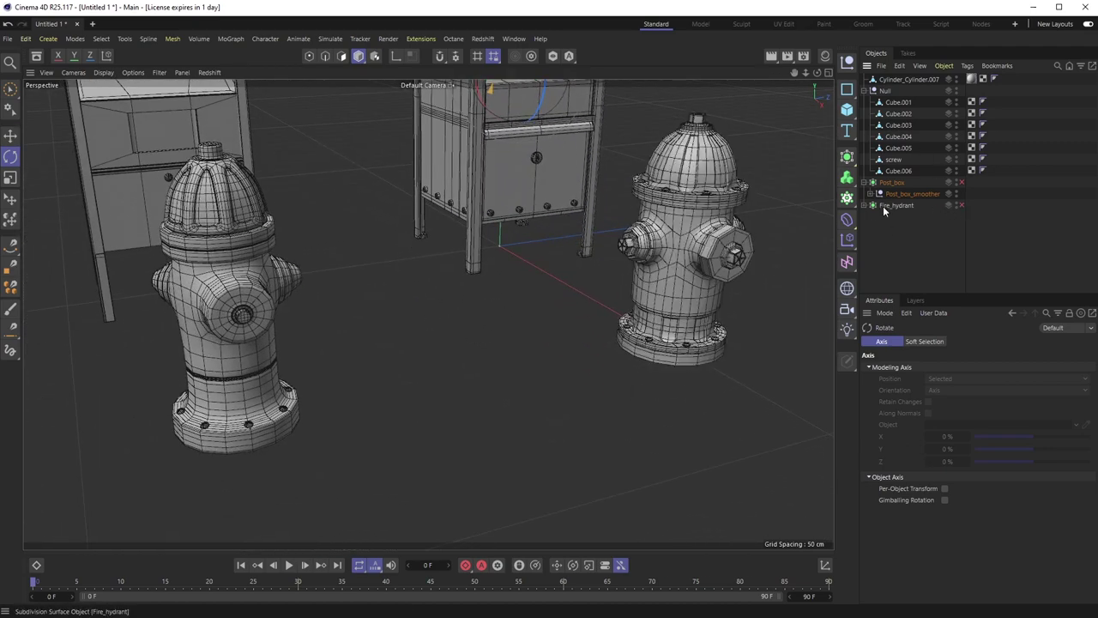
# Step: Expand Fire_hydrant to show Fire_hydrant_smoother, then collapse the Null group
pyautogui.click(866, 206)
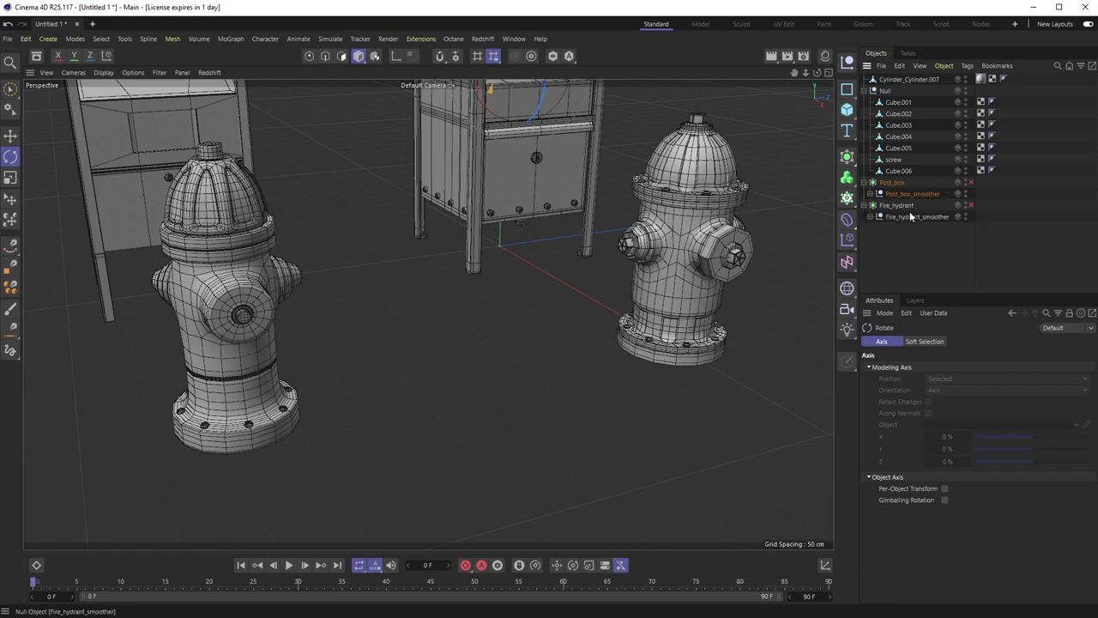
pyautogui.keyDown('alt'); pyautogui.moveTo(502, 253); pyautogui.dragTo(263, 288); pyautogui.keyUp('alt')
pyautogui.scroll(-2, 222, 272)
pyautogui.scroll(5, 258, 258)
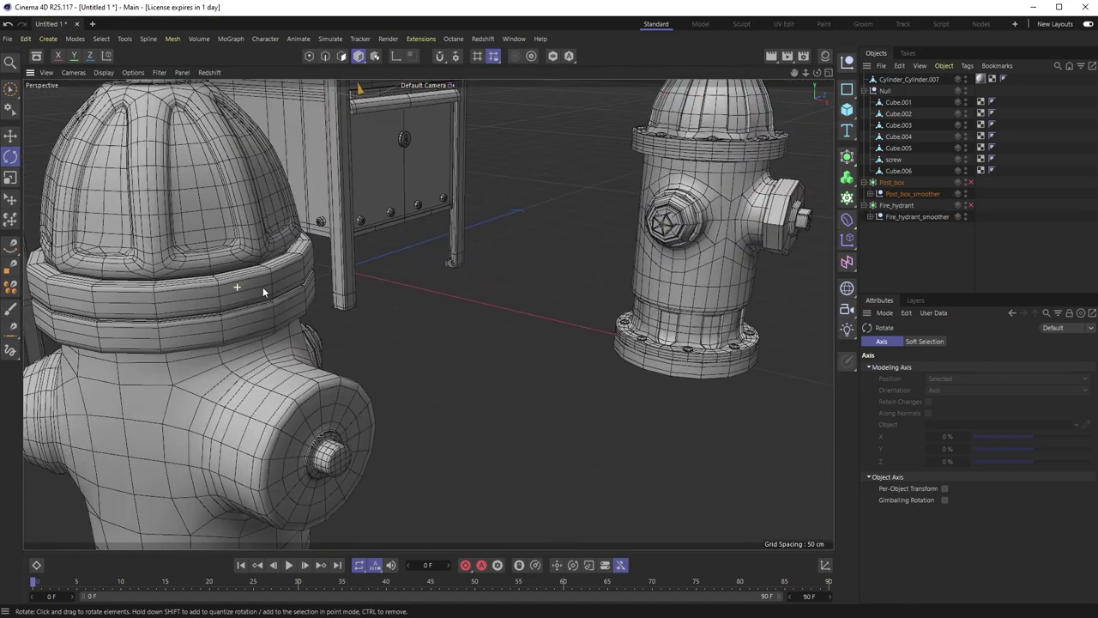
pyautogui.scroll(2, 262, 288)
pyautogui.click(886, 90)
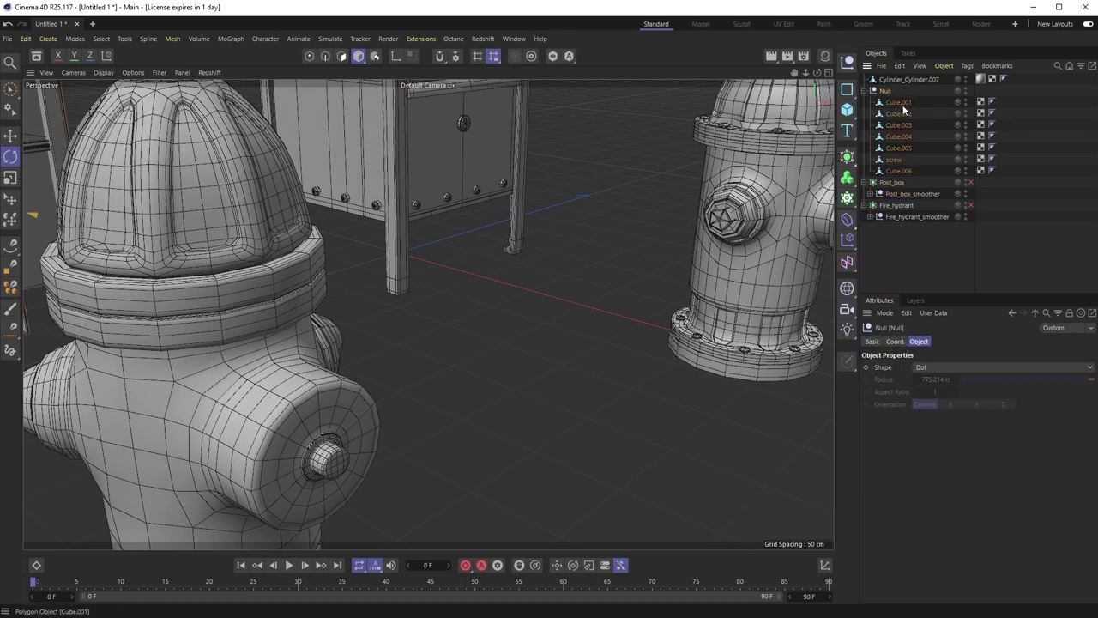
pyautogui.click(898, 102)
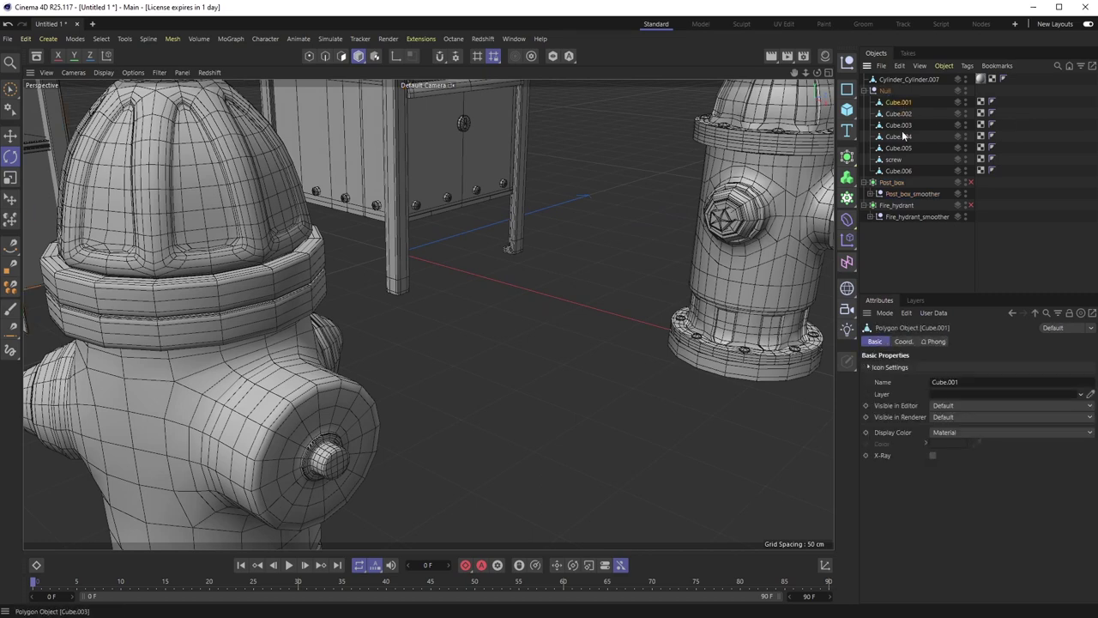
pyautogui.click(866, 90)
# Step: Select Cylinder_Cylinder.007 and zoom in on the left hydrant's bolted base
pyautogui.click(900, 79)
pyautogui.keyDown('alt'); pyautogui.moveTo(326, 279); pyautogui.dragTo(311, 302); pyautogui.keyUp('alt')
pyautogui.scroll(3, 464, 439)
pyautogui.keyDown('alt'); pyautogui.moveTo(465, 440); pyautogui.dragTo(371, 362); pyautogui.keyUp('alt')
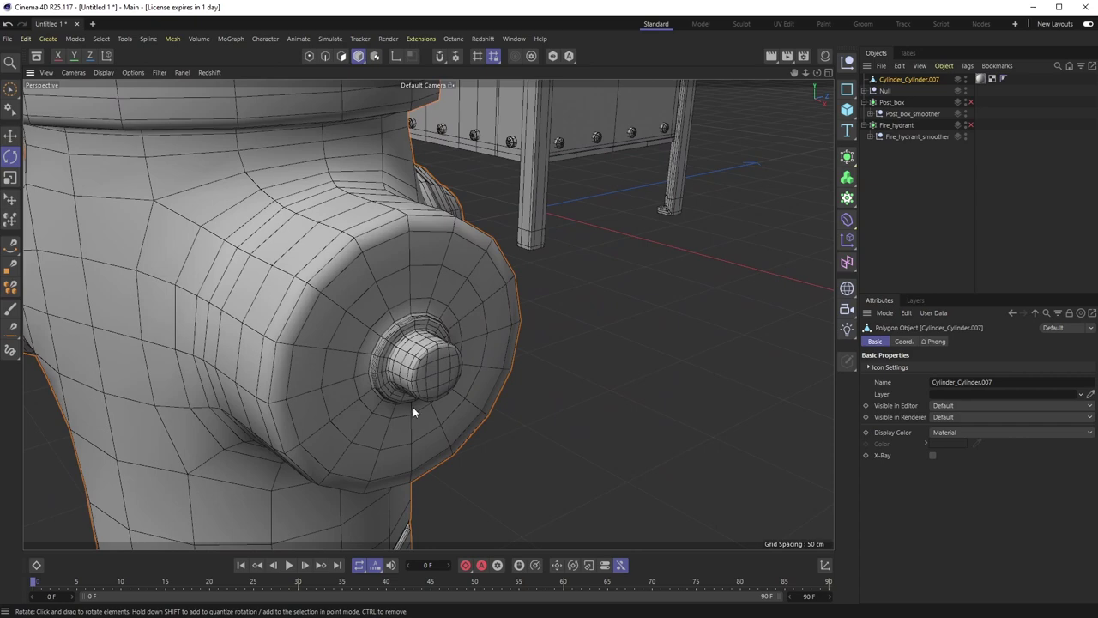
pyautogui.keyDown('alt'); pyautogui.moveTo(413, 412); pyautogui.dragTo(407, 494); pyautogui.keyUp('alt')
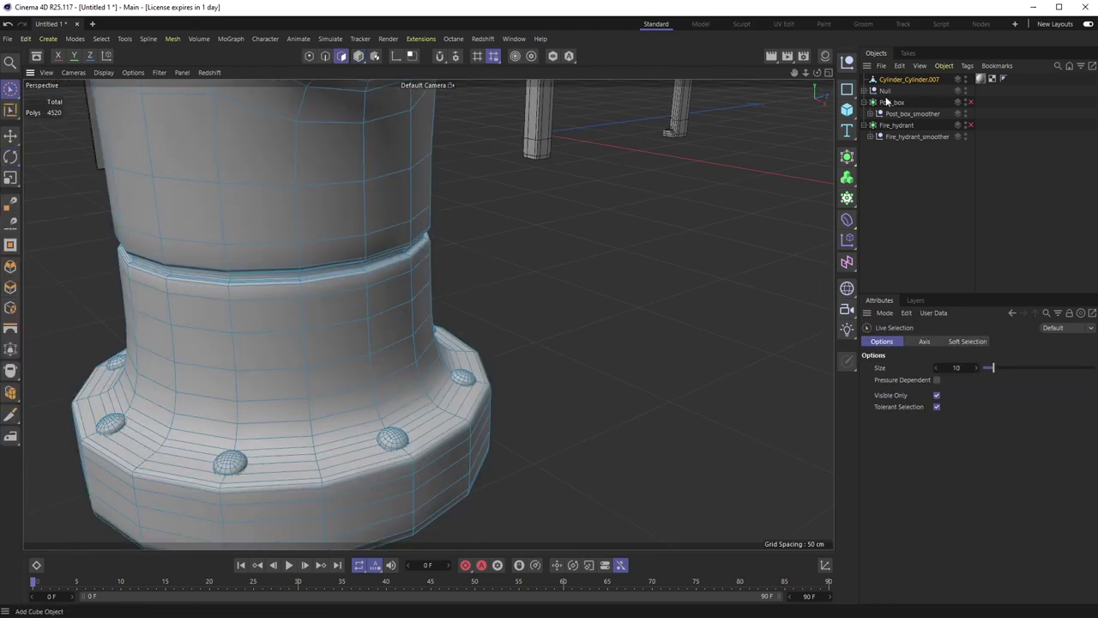
# Step: Select the polygons of one base bolt on the hydrant and lift it slightly upward
pyautogui.keyDown('alt'); pyautogui.moveTo(371, 417); pyautogui.dragTo(417, 381); pyautogui.keyUp('alt')
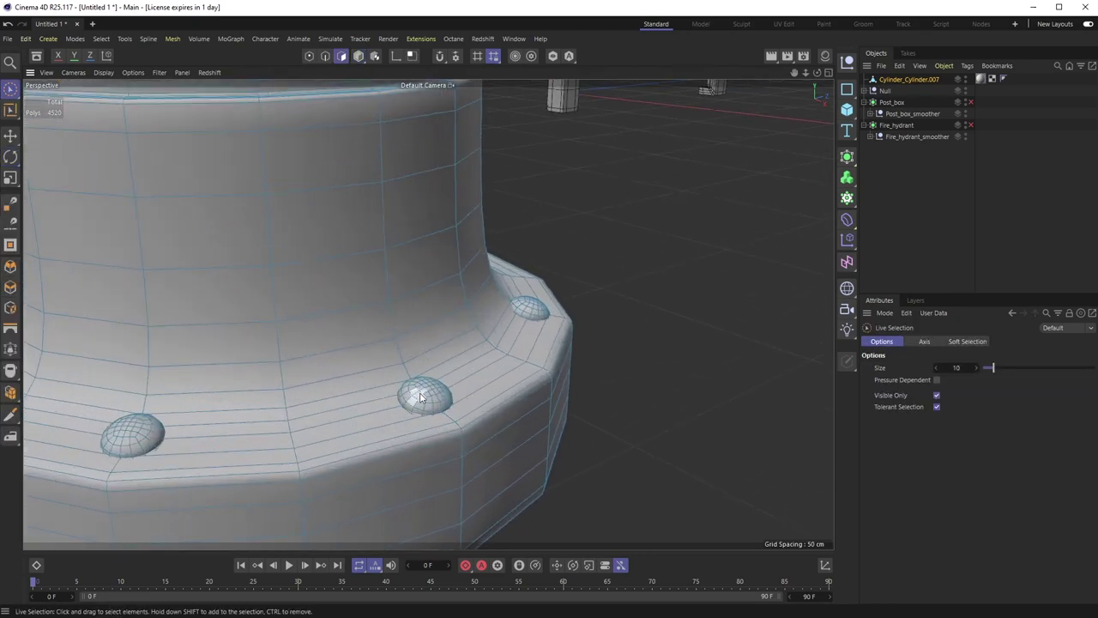
pyautogui.click(420, 383)
pyautogui.click(421, 391)
pyautogui.click(409, 403)
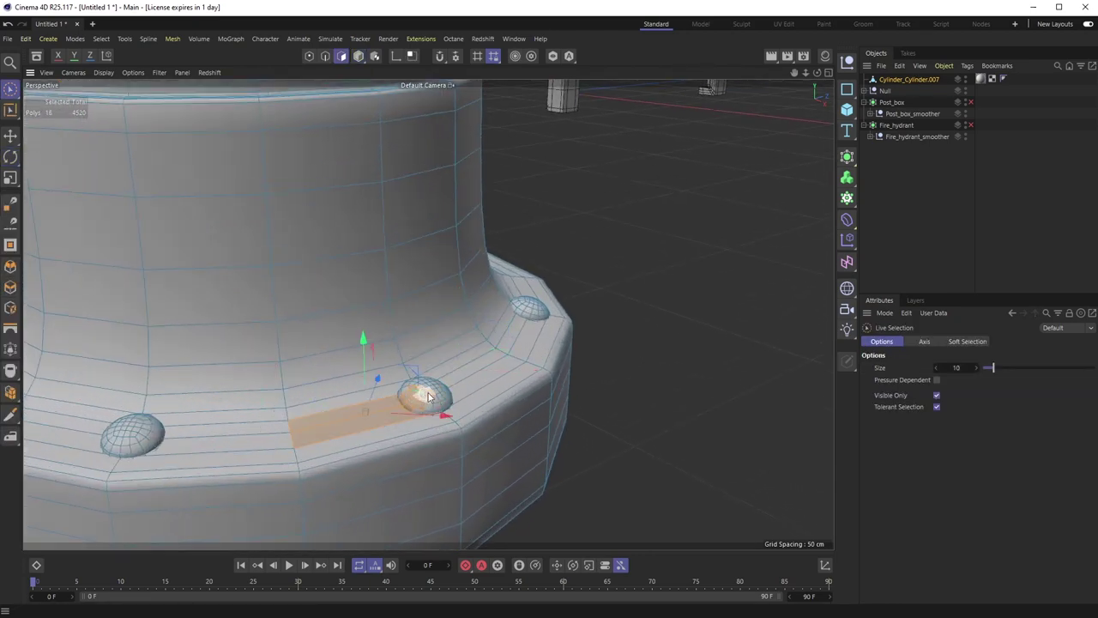
pyautogui.click(421, 398)
pyautogui.moveTo(417, 392); pyautogui.dragTo(437, 405)
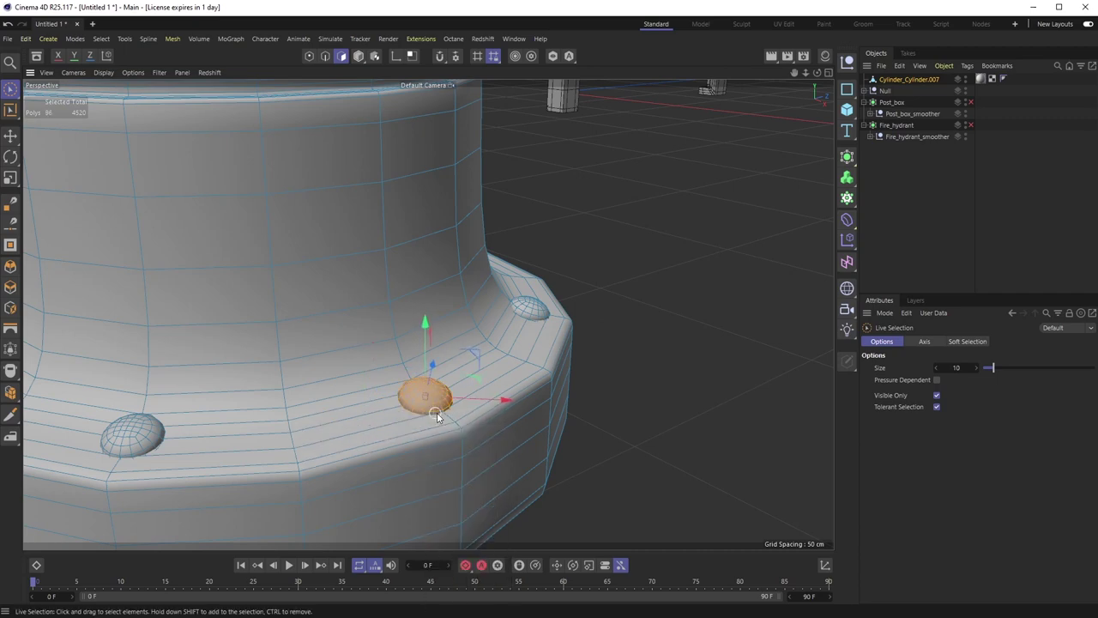
pyautogui.press('u')
pyautogui.press('Escape')
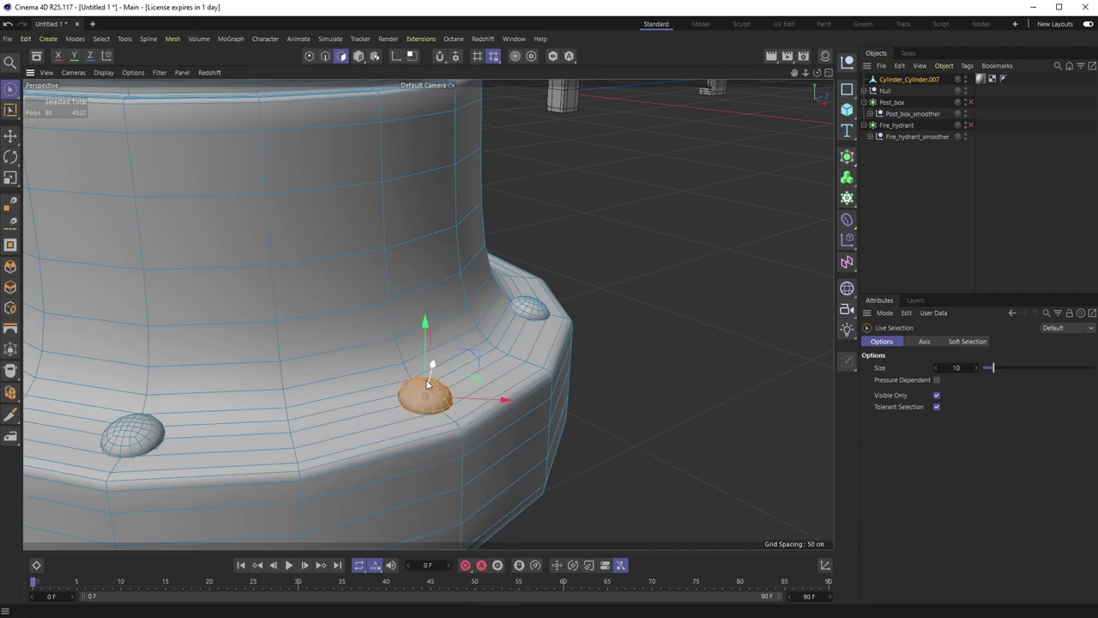
pyautogui.moveTo(423, 343); pyautogui.dragTo(449, 430)
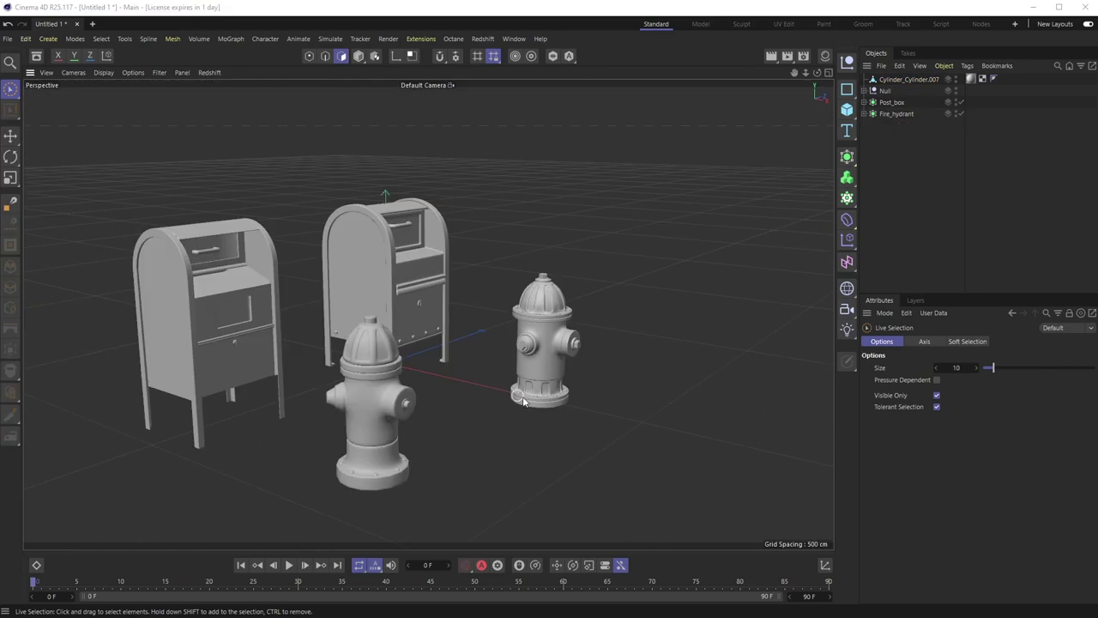
# Step: Frame the hydrants and post boxes, then bring up the Street_Items_1.png reference over the scene
pyautogui.keyDown('alt'); pyautogui.moveTo(593, 370); pyautogui.dragTo(268, 424); pyautogui.keyUp('alt')
pyautogui.scroll(4, 283, 310)
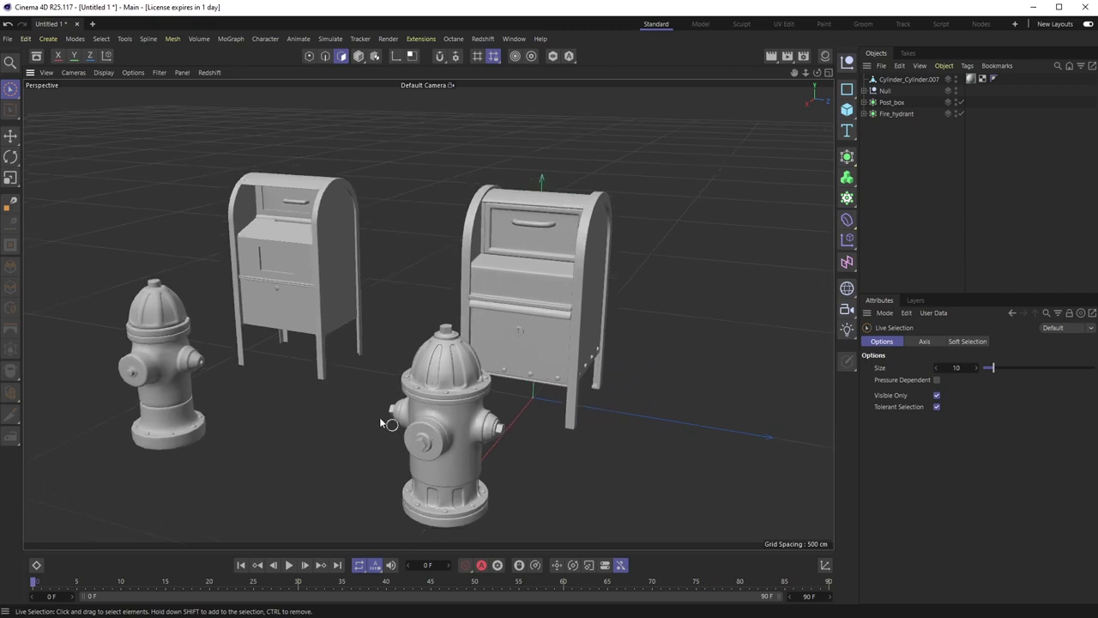
pyautogui.scroll(3, 387, 417)
pyautogui.keyDown('alt'); pyautogui.moveTo(447, 429); pyautogui.dragTo(457, 401, button='middle'); pyautogui.keyUp('alt')
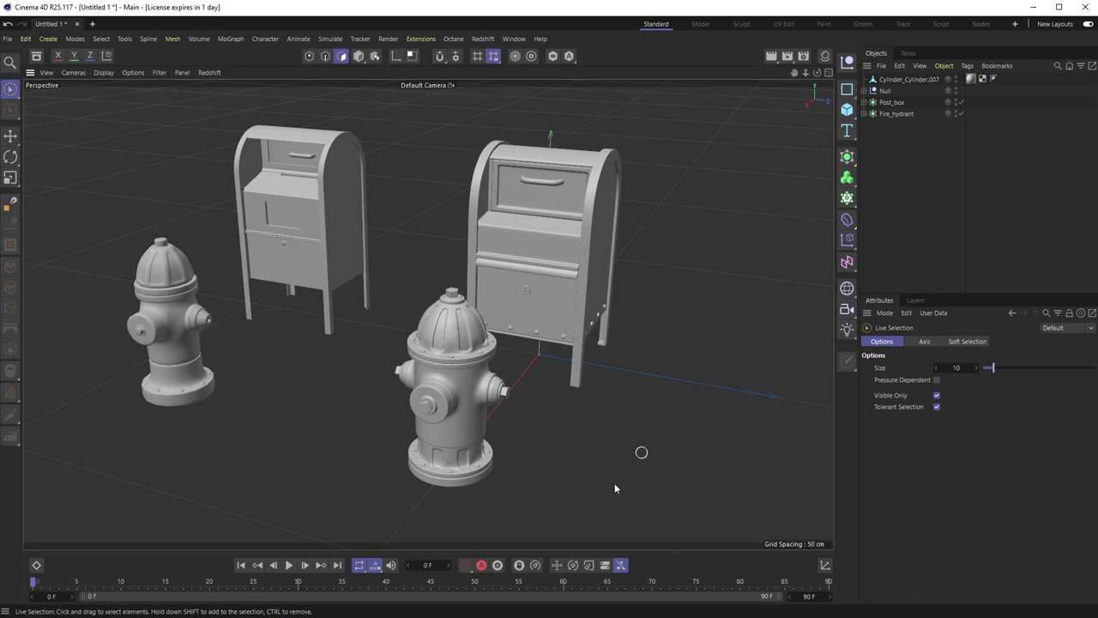
pyautogui.hotkey('alt', 'Tab')
pyautogui.moveTo(292, 112); pyautogui.dragTo(294, 82)
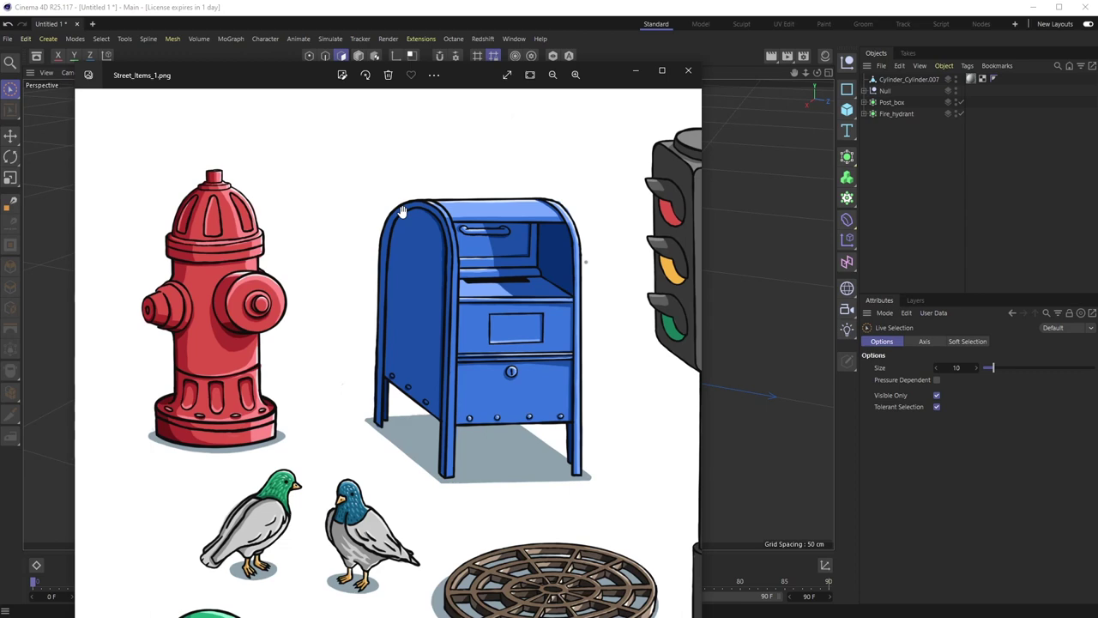
# Step: Move the Photos reference image aside and orbit the Cinema 4D scene to a lower angle
pyautogui.moveTo(243, 90); pyautogui.dragTo(270, 196)
pyautogui.click(283, 163)
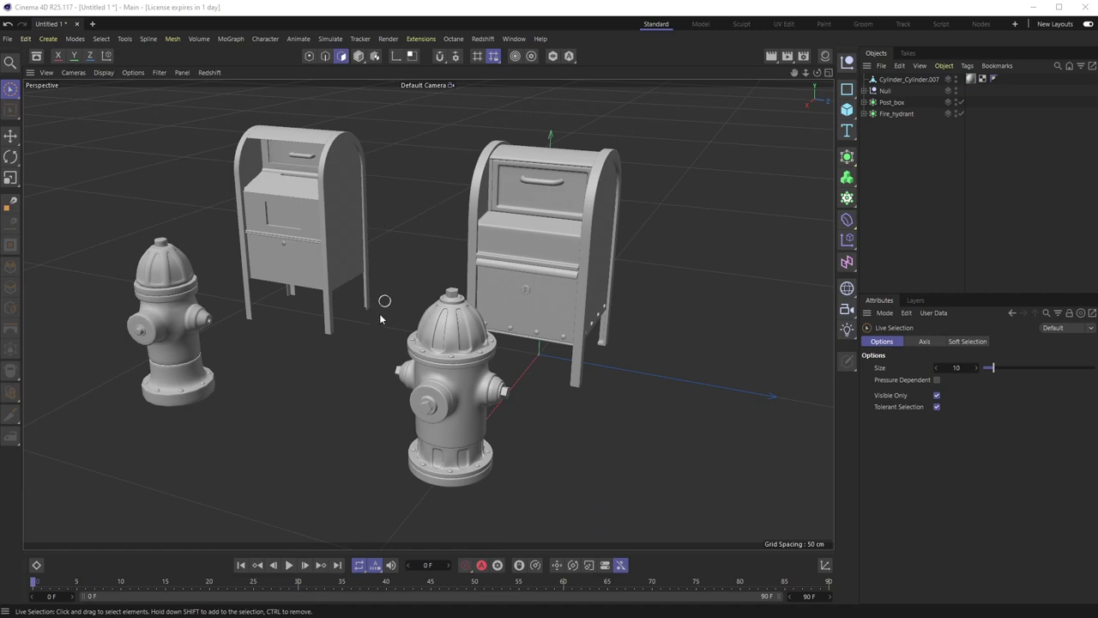
pyautogui.keyDown('alt'); pyautogui.moveTo(383, 356); pyautogui.dragTo(508, 409); pyautogui.keyUp('alt')
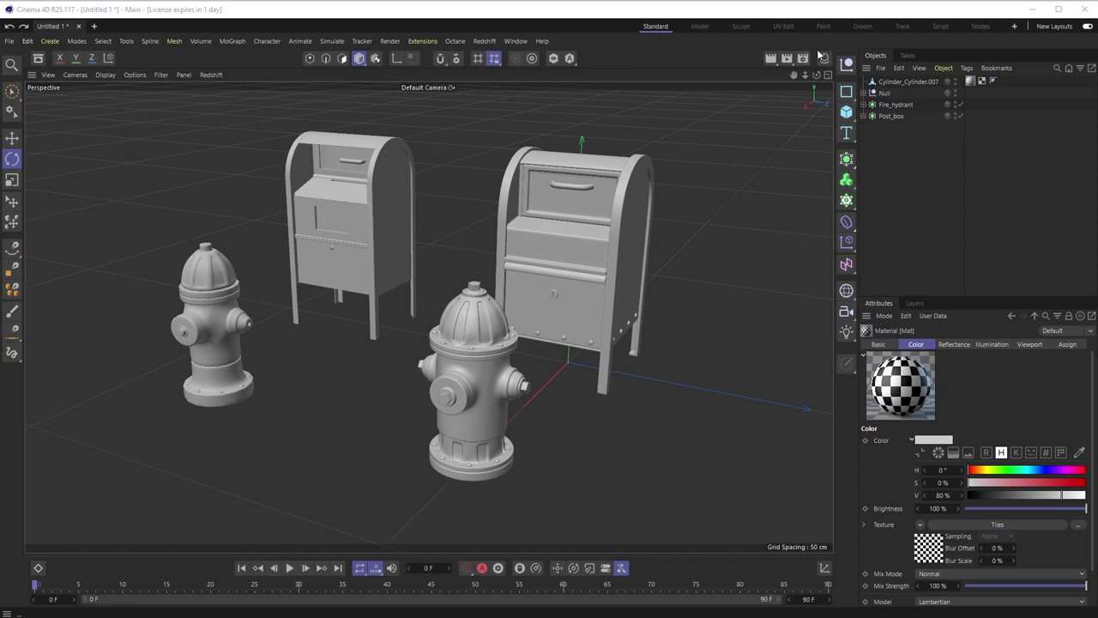
# Step: Test the checker Mat on the left hydrant, left post box and front hydrant, then delete its tags
pyautogui.click(822, 57)
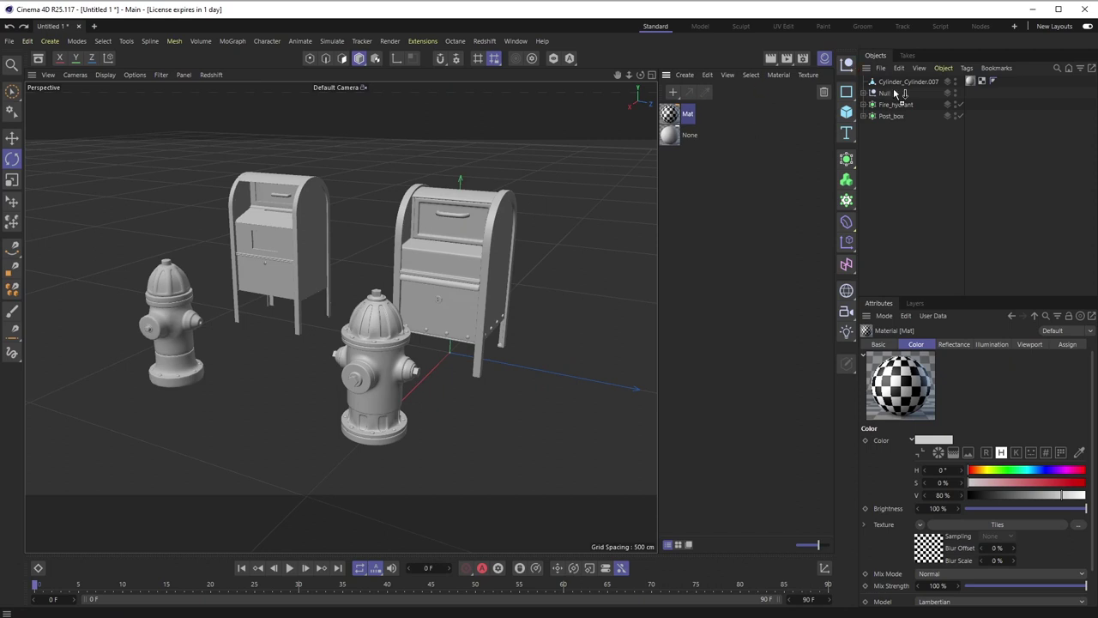
pyautogui.moveTo(894, 93); pyautogui.dragTo(909, 83)
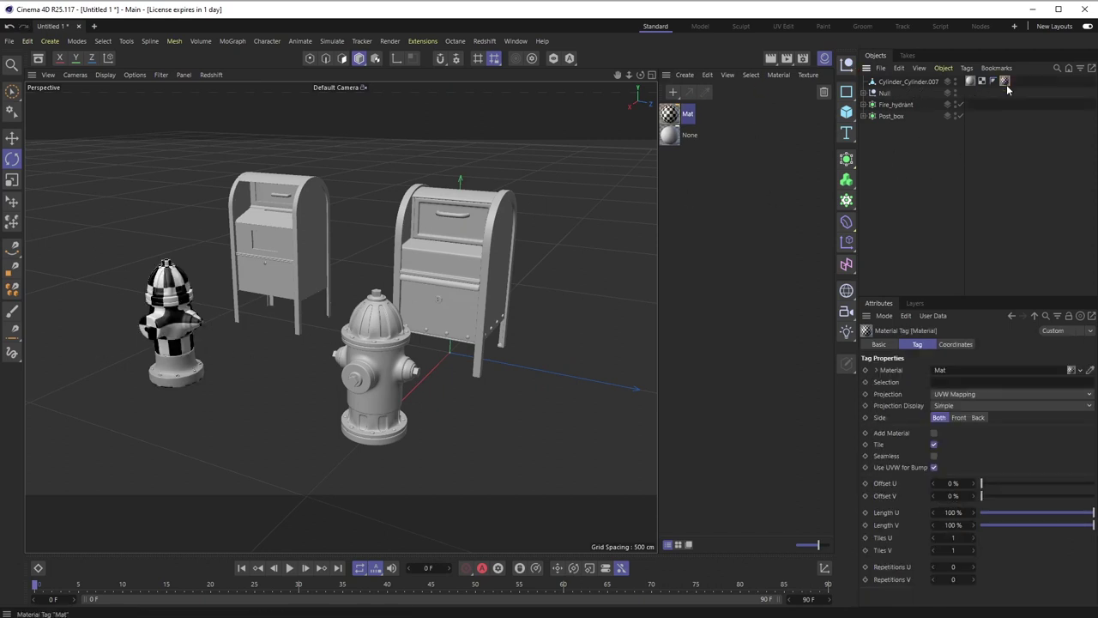
pyautogui.moveTo(1005, 81); pyautogui.dragTo(971, 92)
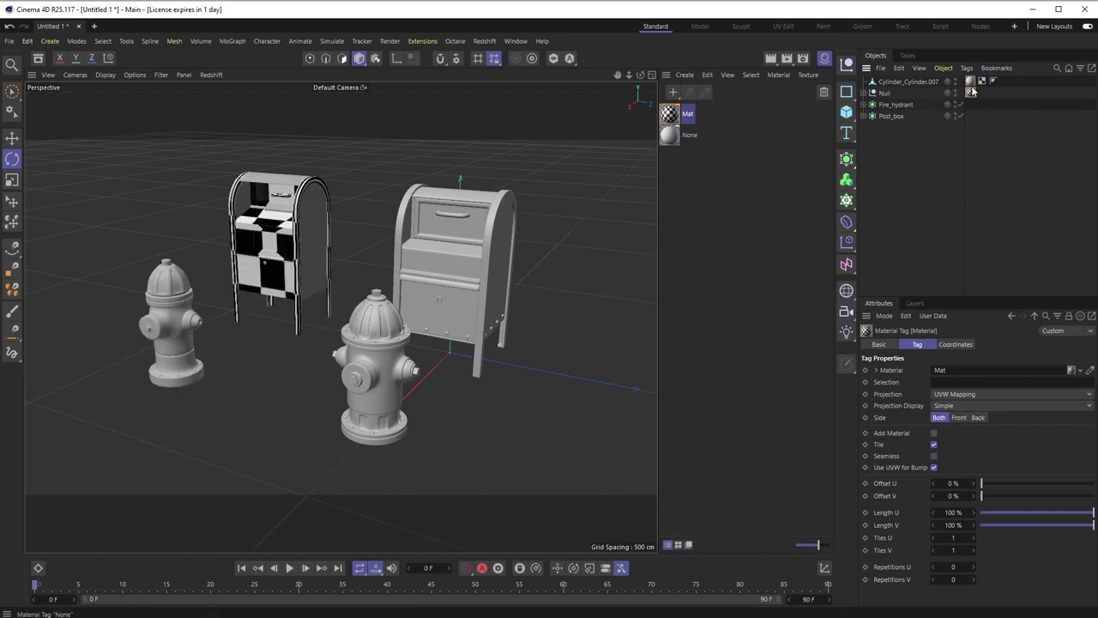
pyautogui.moveTo(972, 91); pyautogui.dragTo(970, 115)
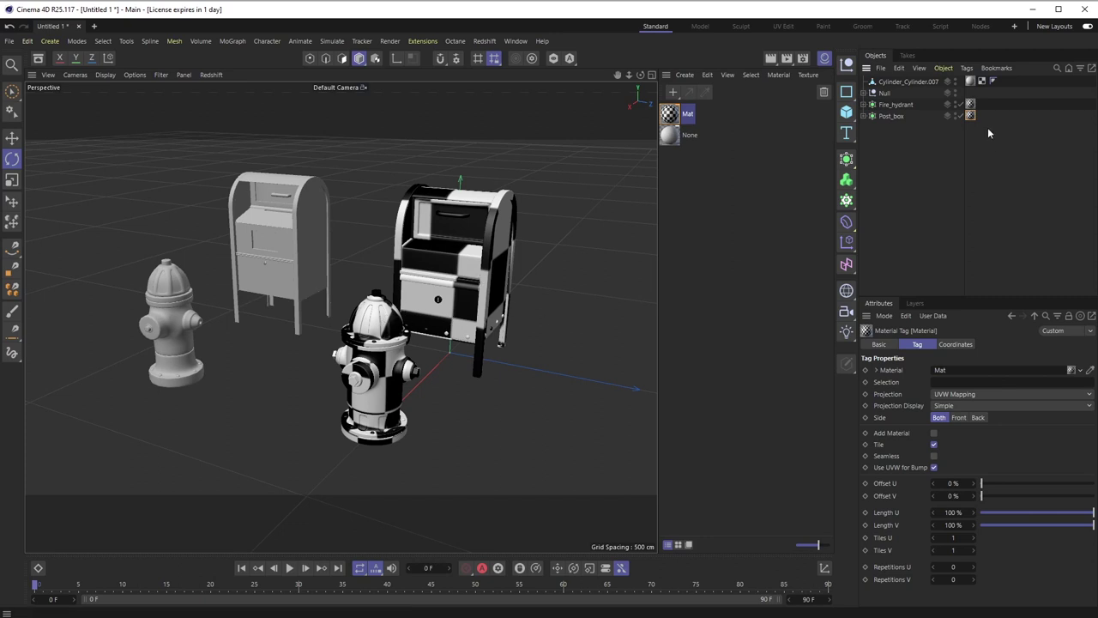
pyautogui.moveTo(971, 104); pyautogui.dragTo(971, 111)
pyautogui.press('Delete')
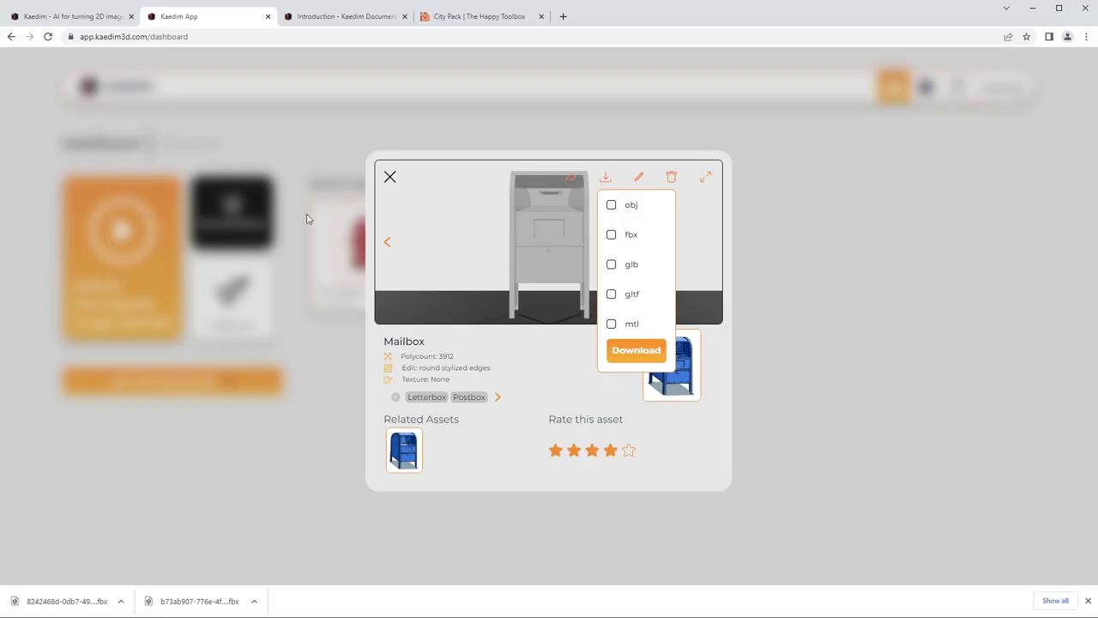
# Step: Read the Kaedim docs' Characters input guidelines, then go to the How it works page
pyautogui.click(343, 16)
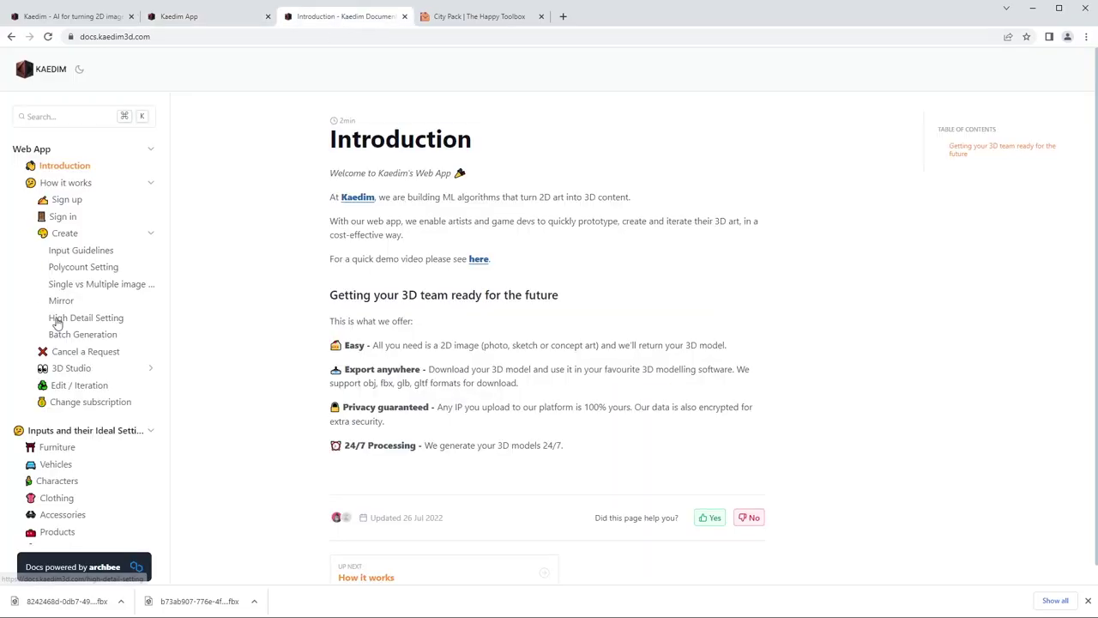
pyautogui.scroll(-3, 56, 319)
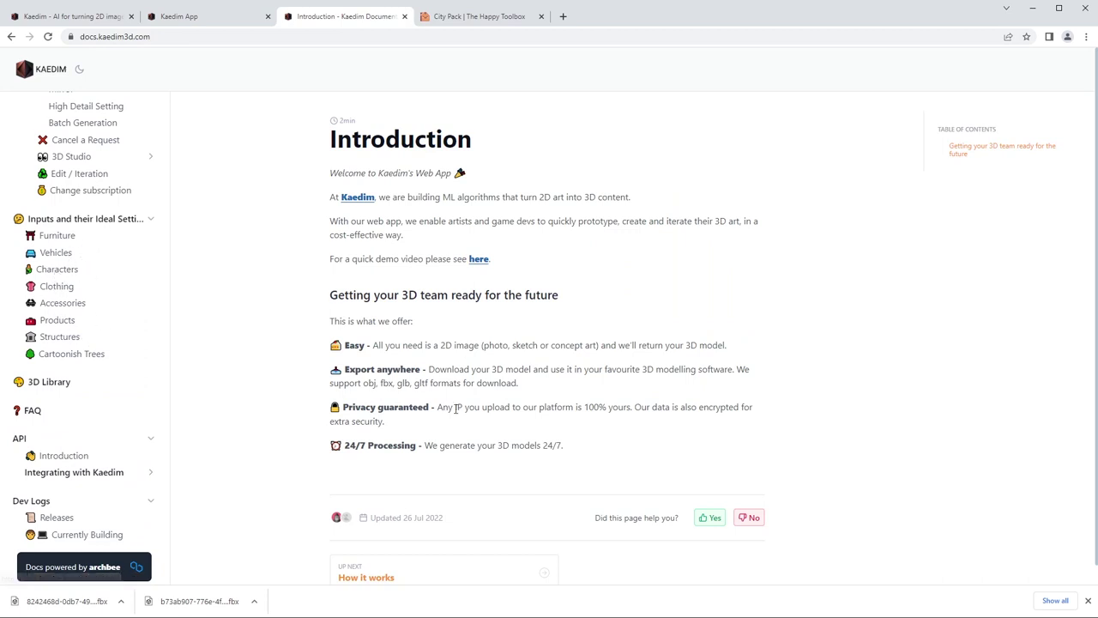
pyautogui.click(67, 269)
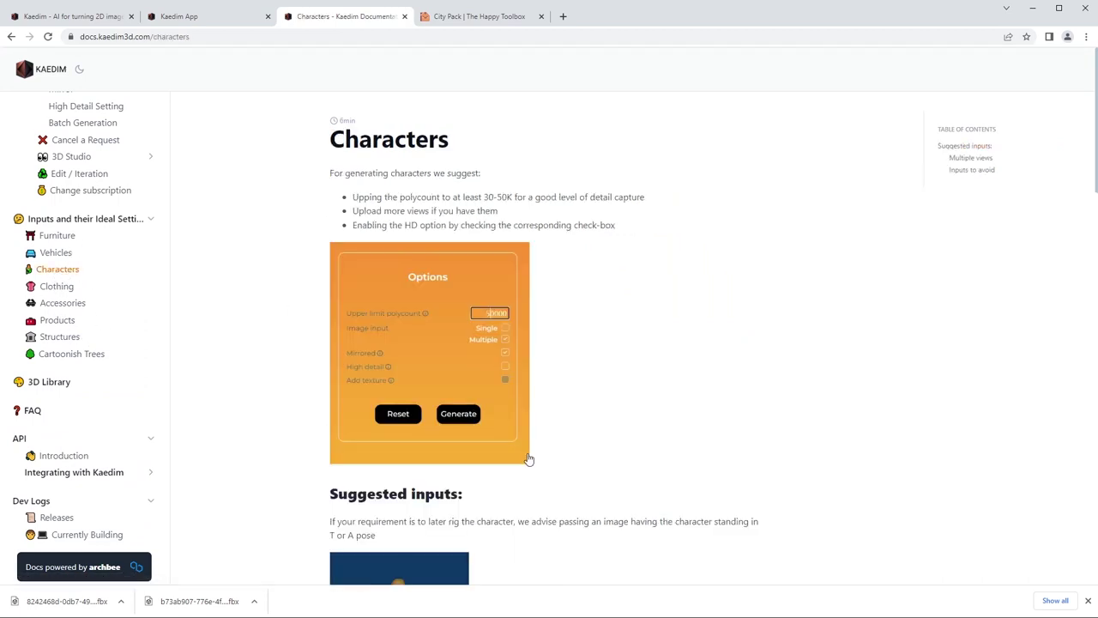
pyautogui.scroll(-9, 527, 458)
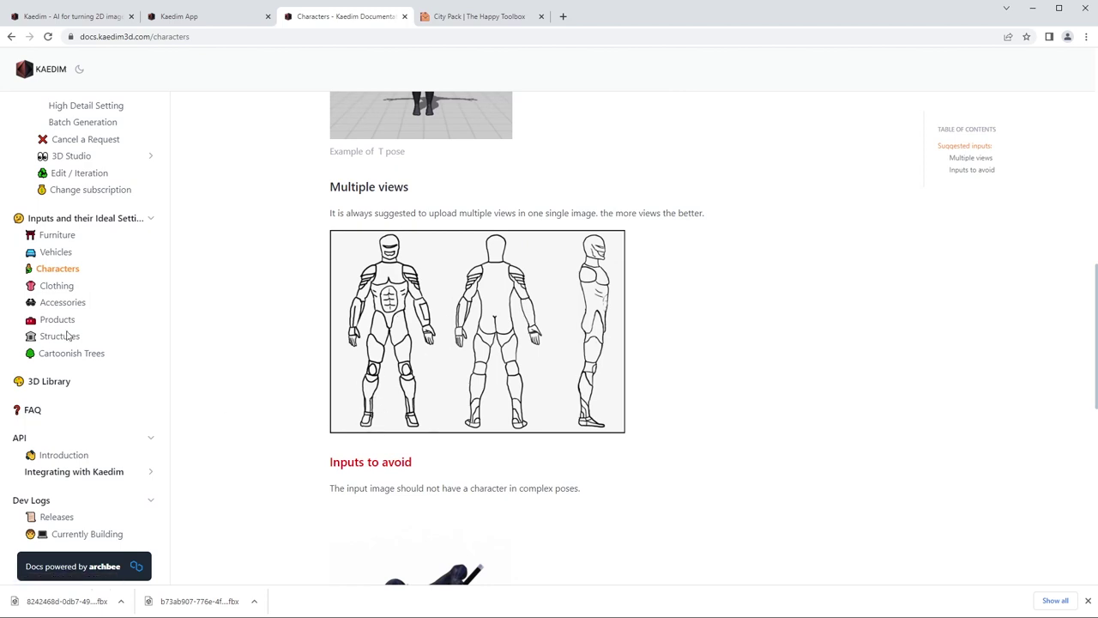
pyautogui.scroll(3, 123, 370)
pyautogui.scroll(6, 85, 331)
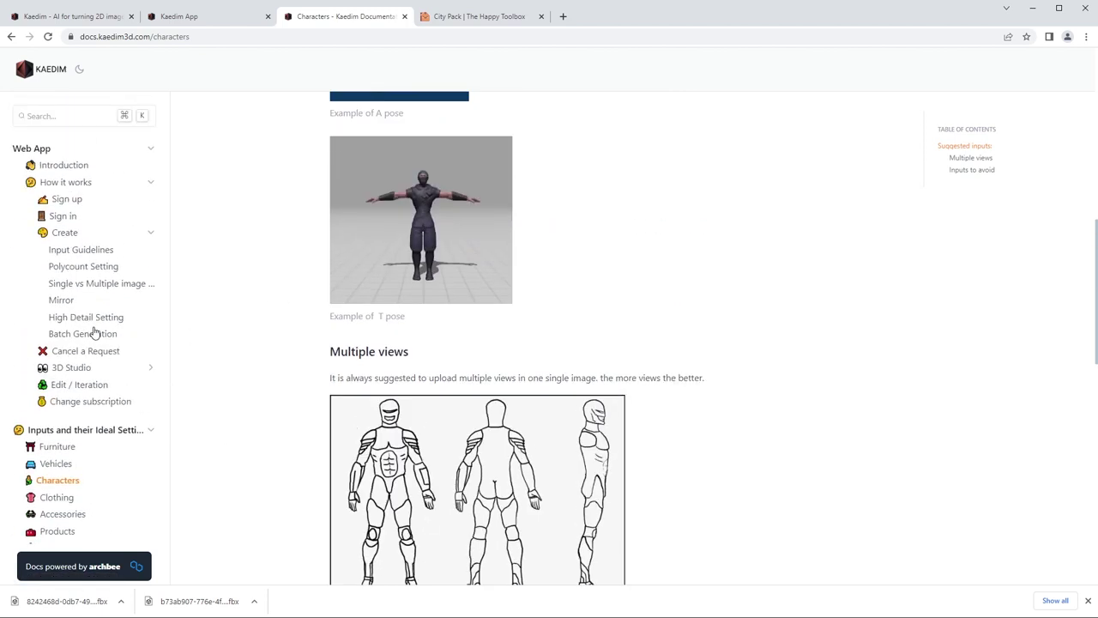
pyautogui.scroll(5, 50, 221)
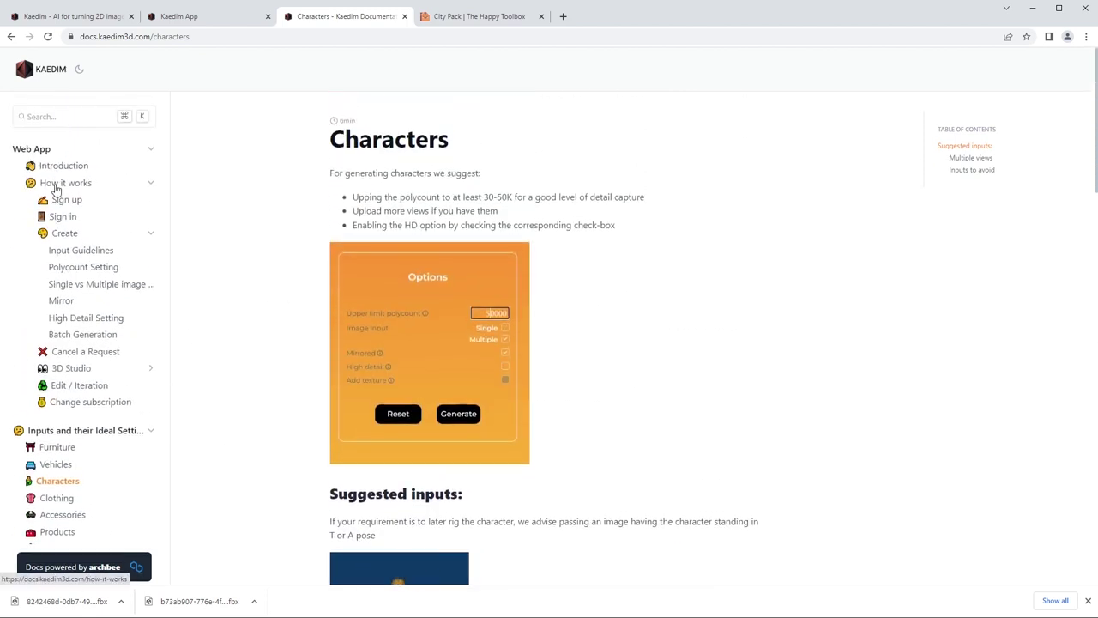
pyautogui.click(65, 186)
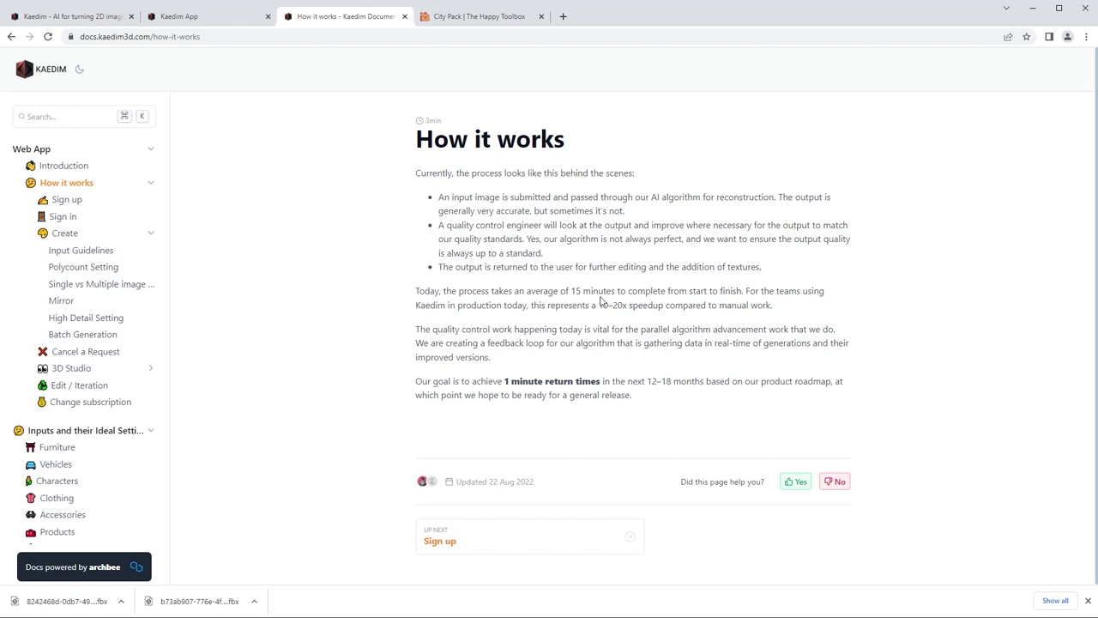
# Step: Highlight the 15-minute average, inaccurate-output and quality control engineer sentences, then return to pricing
pyautogui.moveTo(530, 291); pyautogui.dragTo(624, 289)
pyautogui.click(502, 201)
pyautogui.moveTo(550, 212); pyautogui.dragTo(624, 212)
pyautogui.click(498, 225)
pyautogui.moveTo(438, 225); pyautogui.dragTo(752, 227)
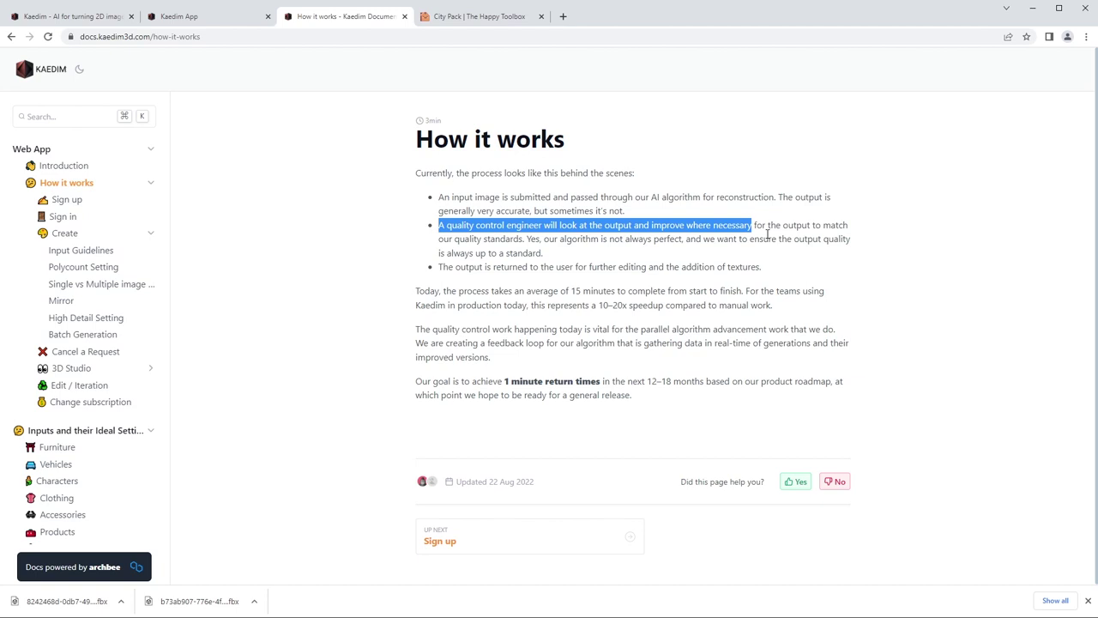
pyautogui.hotkey('ctrl', '1')
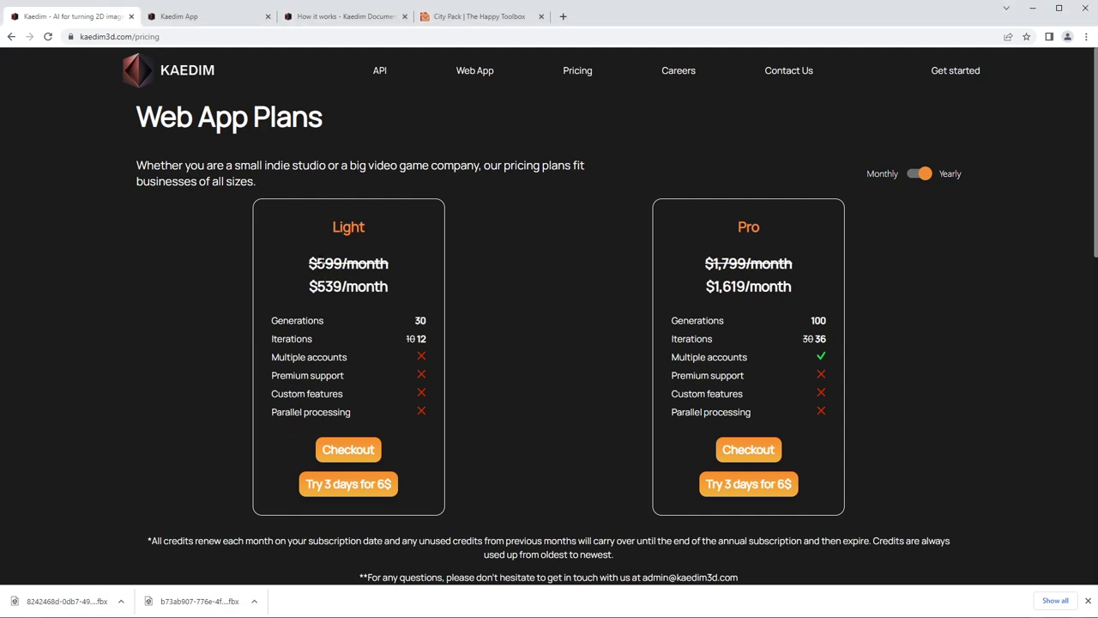
pyautogui.moveTo(308, 287); pyautogui.dragTo(390, 291)
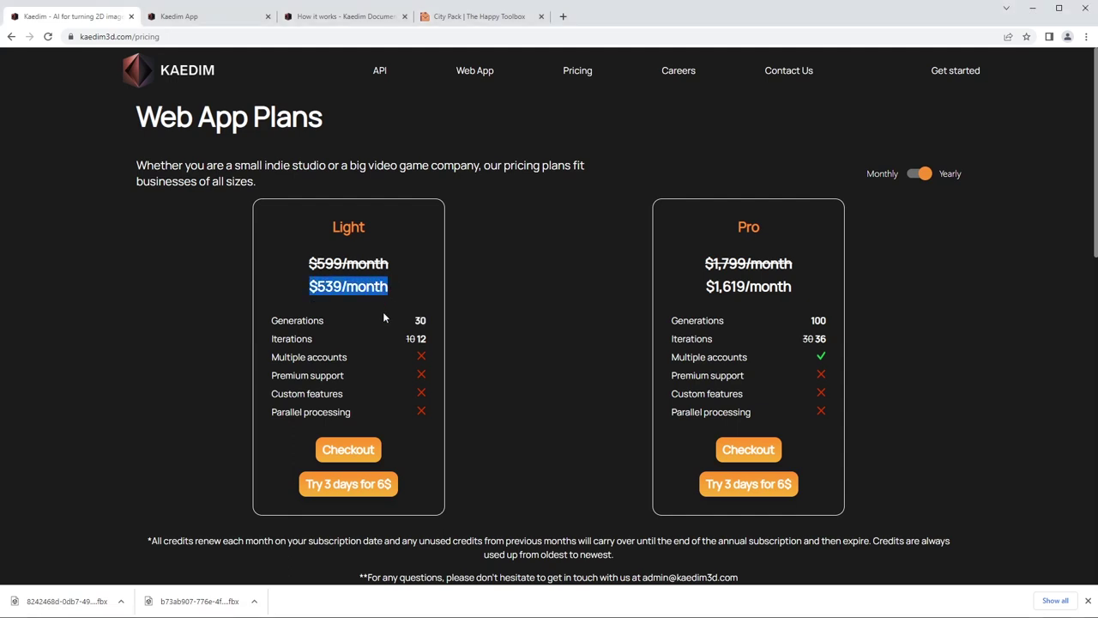
pyautogui.doubleClick(417, 320)
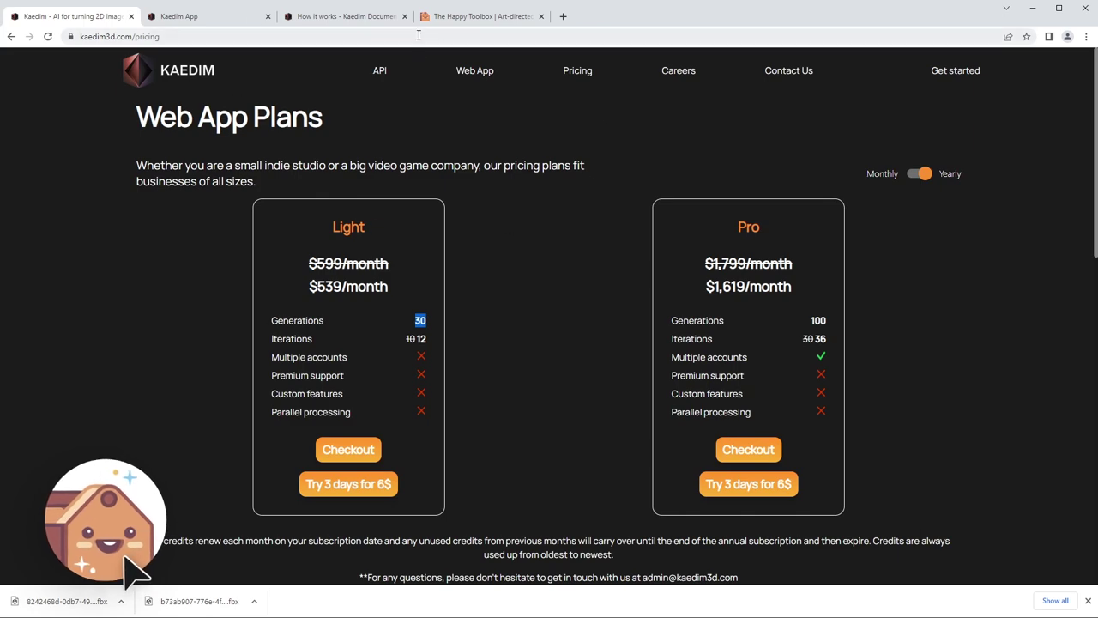
pyautogui.click(473, 17)
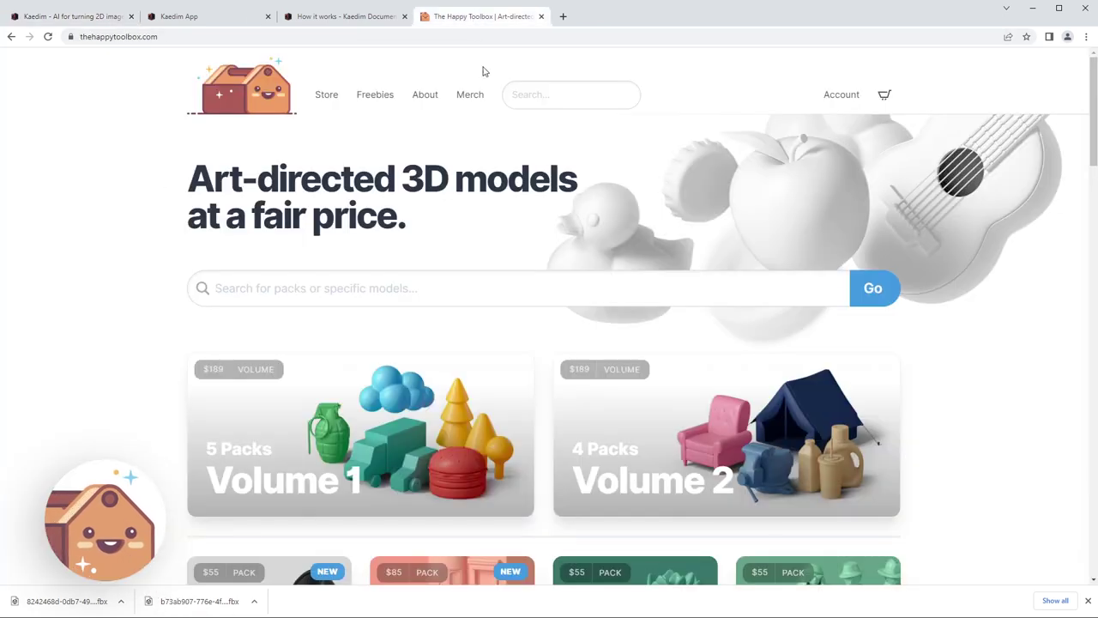
pyautogui.click(73, 17)
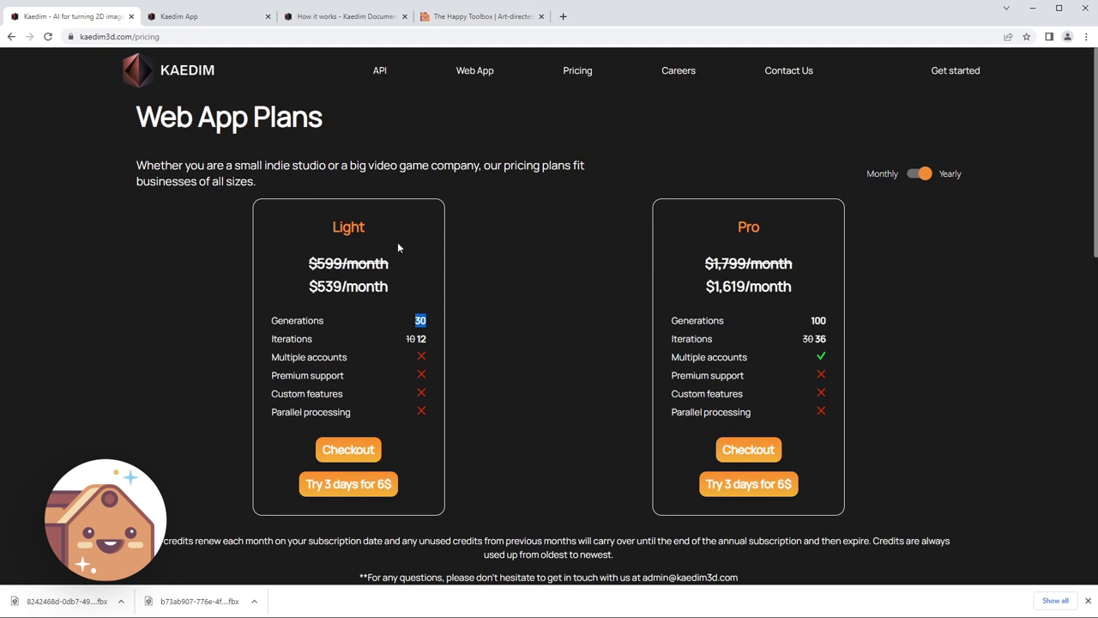